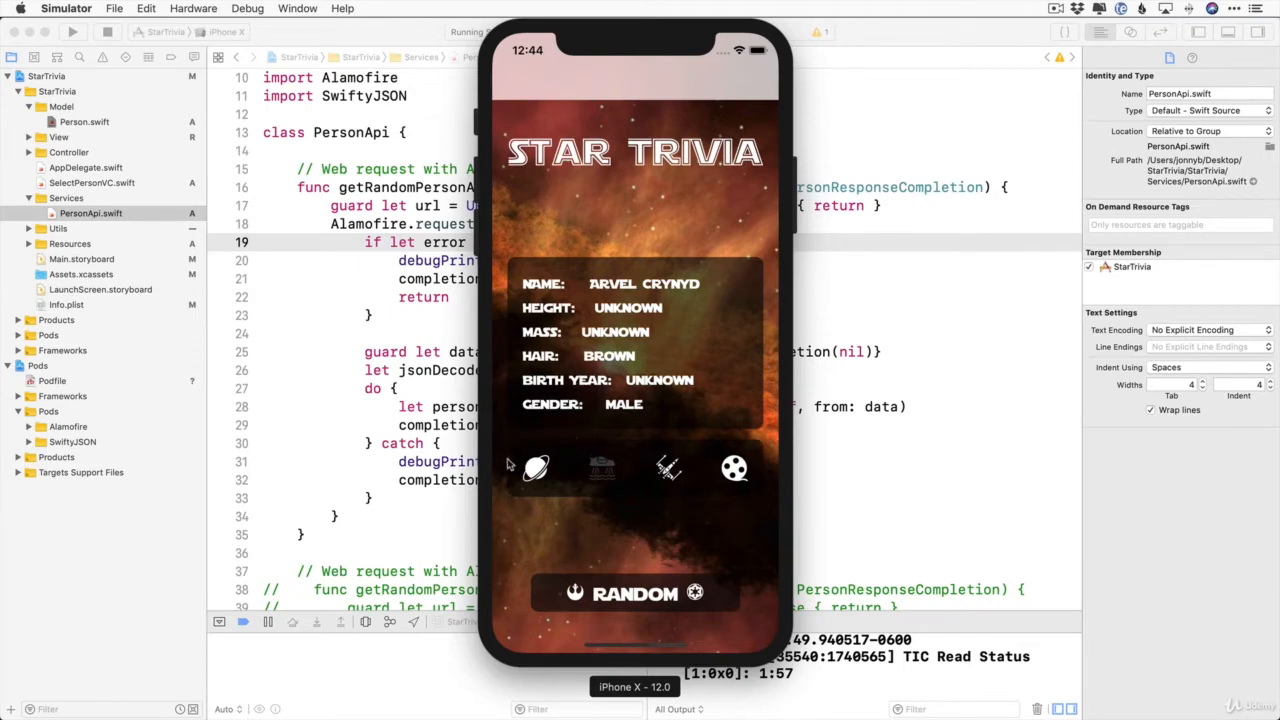
Preview the planet, starships and films pages of the running Star Trivia app, returning to the main screen after each
left_click(537, 469)
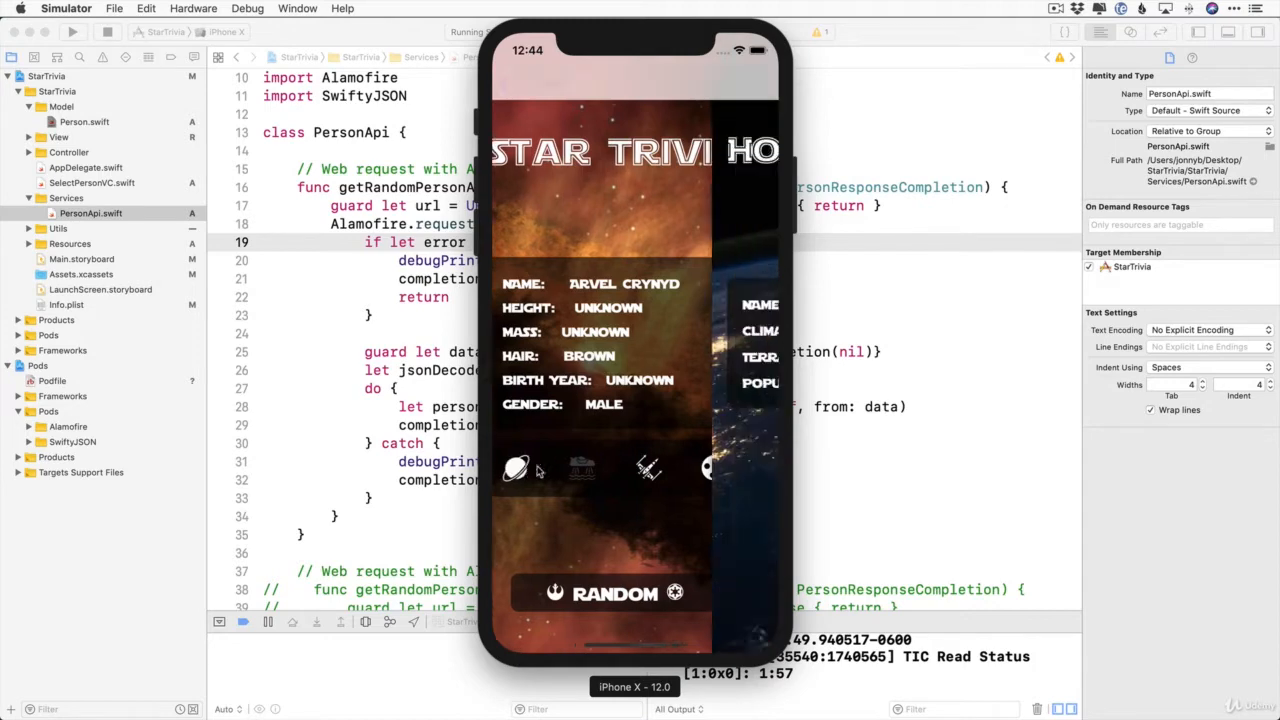
left_click(523, 84)
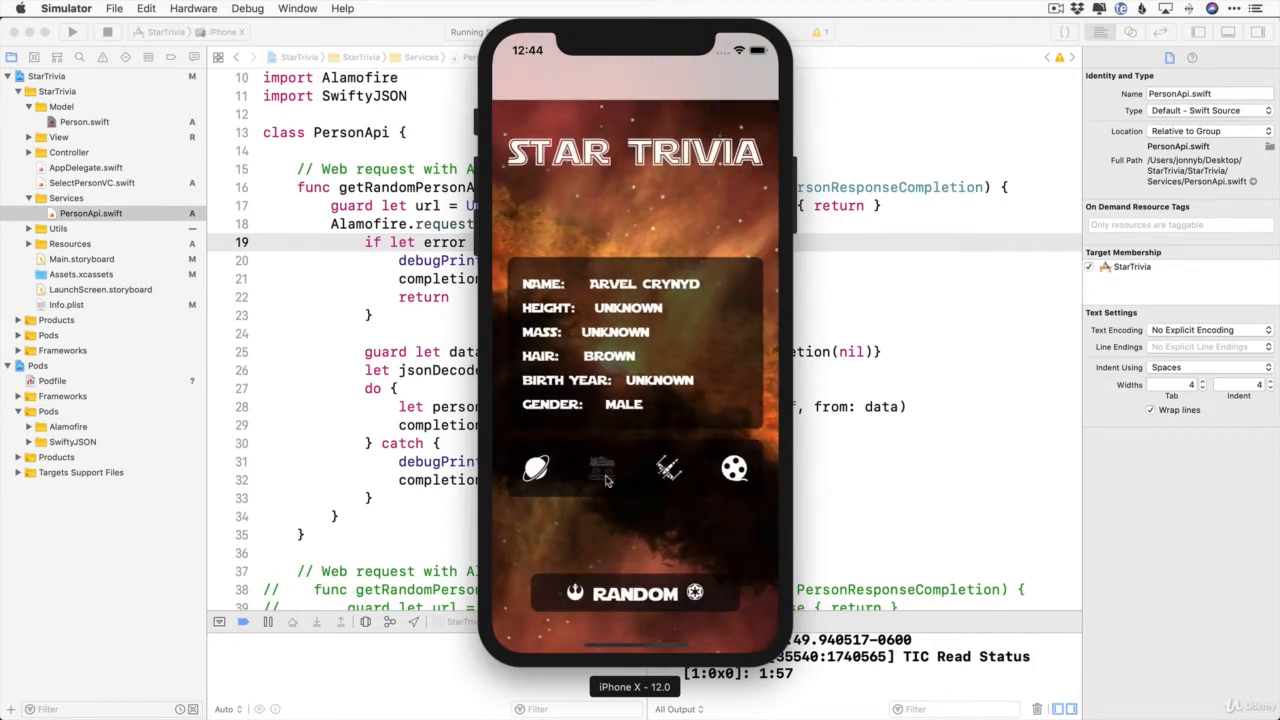
left_click(668, 469)
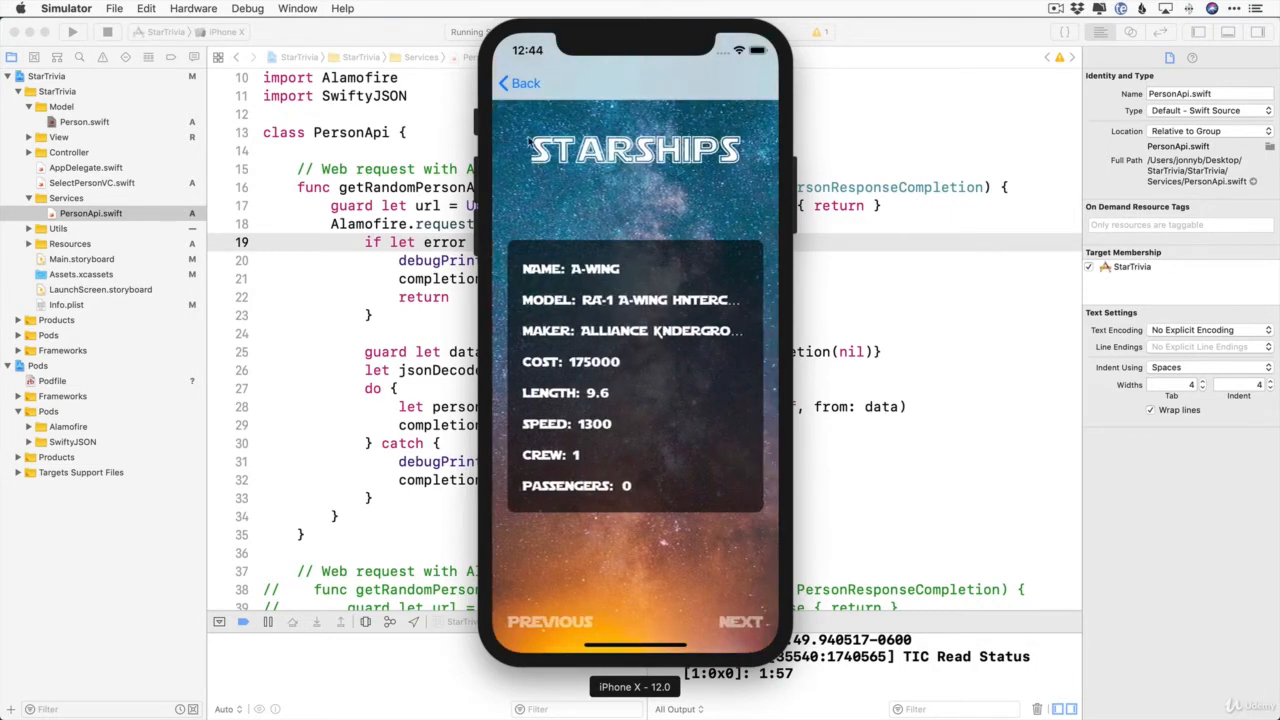
left_click(523, 84)
left_click(734, 469)
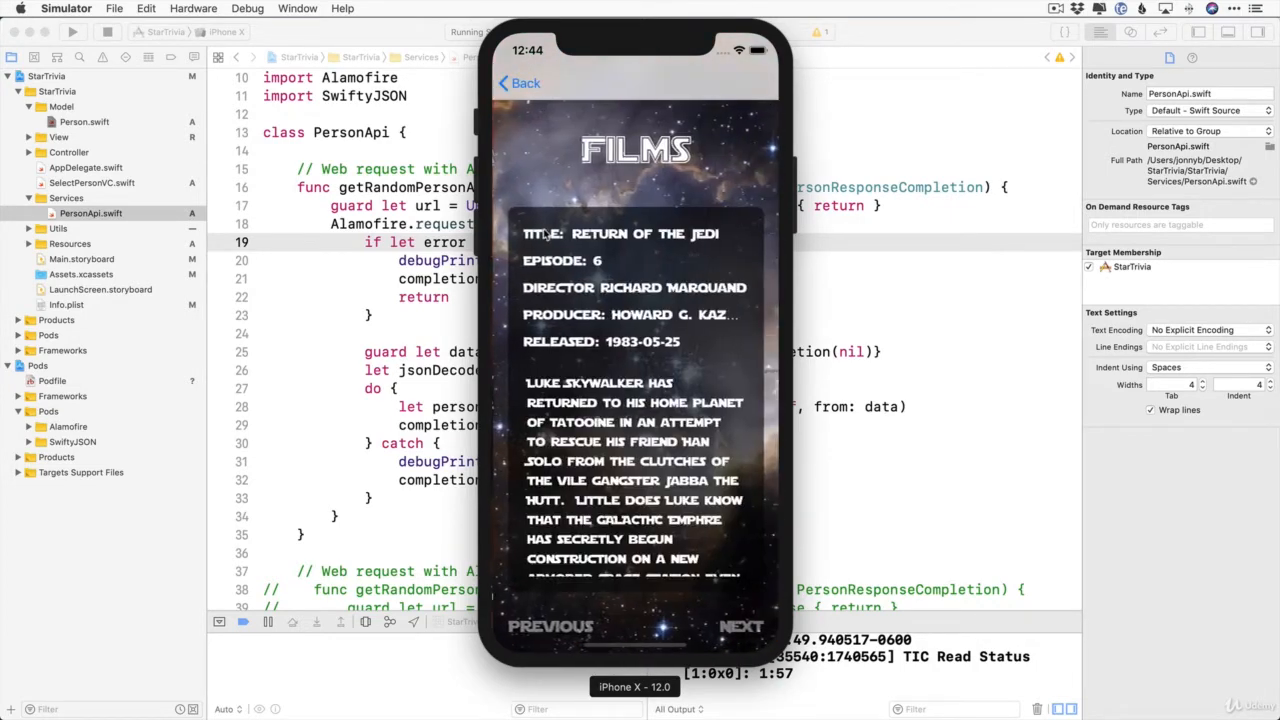
left_click(527, 88)
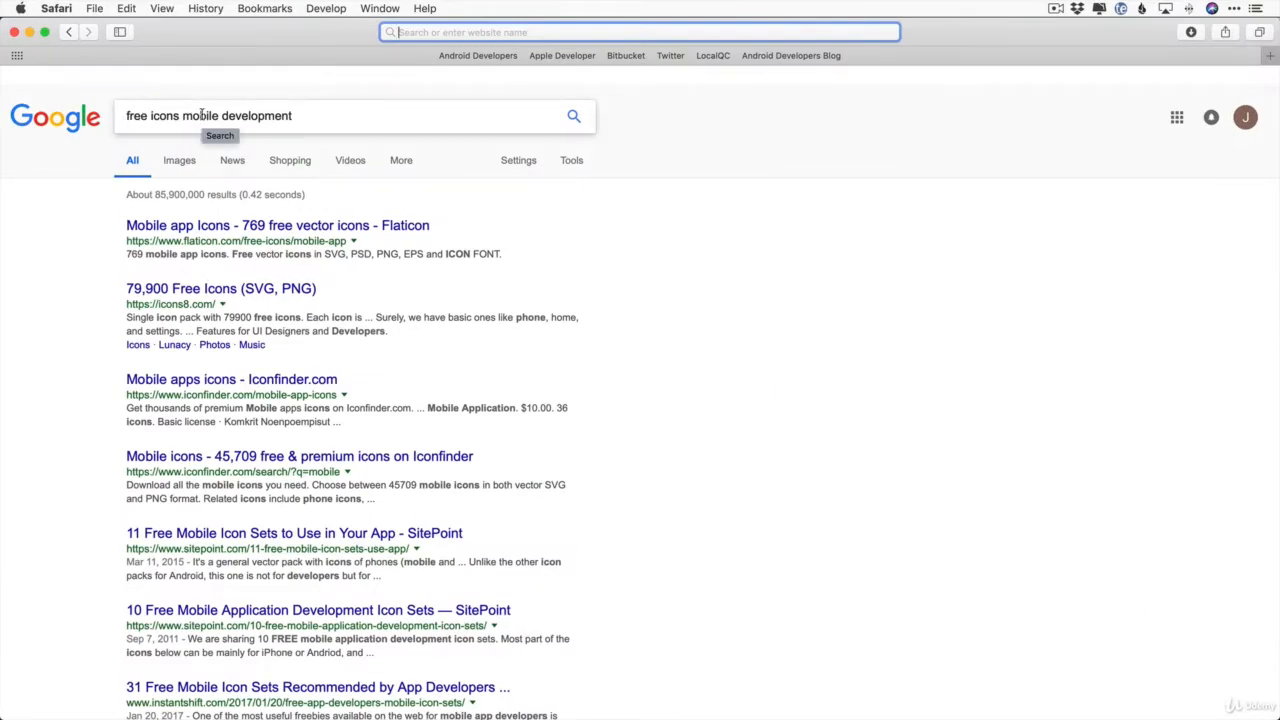
Check Flaticon's mobile app icons from the search results in a separate tab, close it and look over the remaining results
left_click(245, 226, "super")
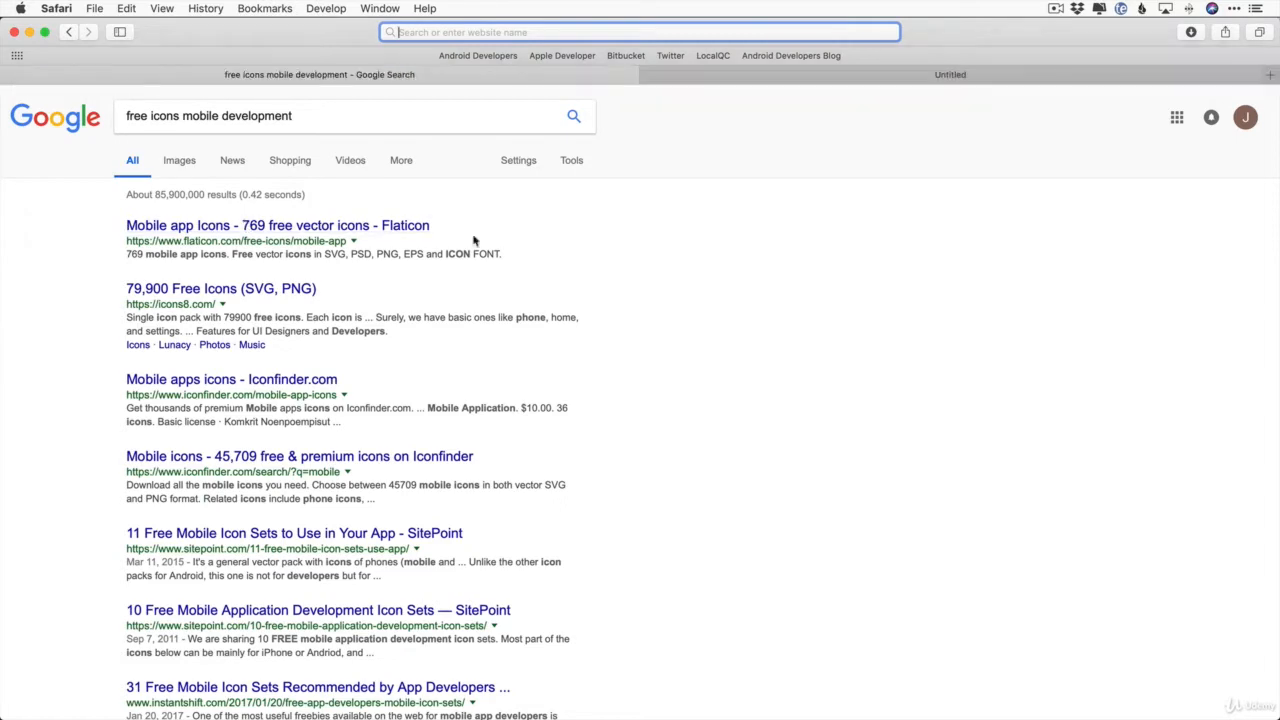
left_click(843, 76)
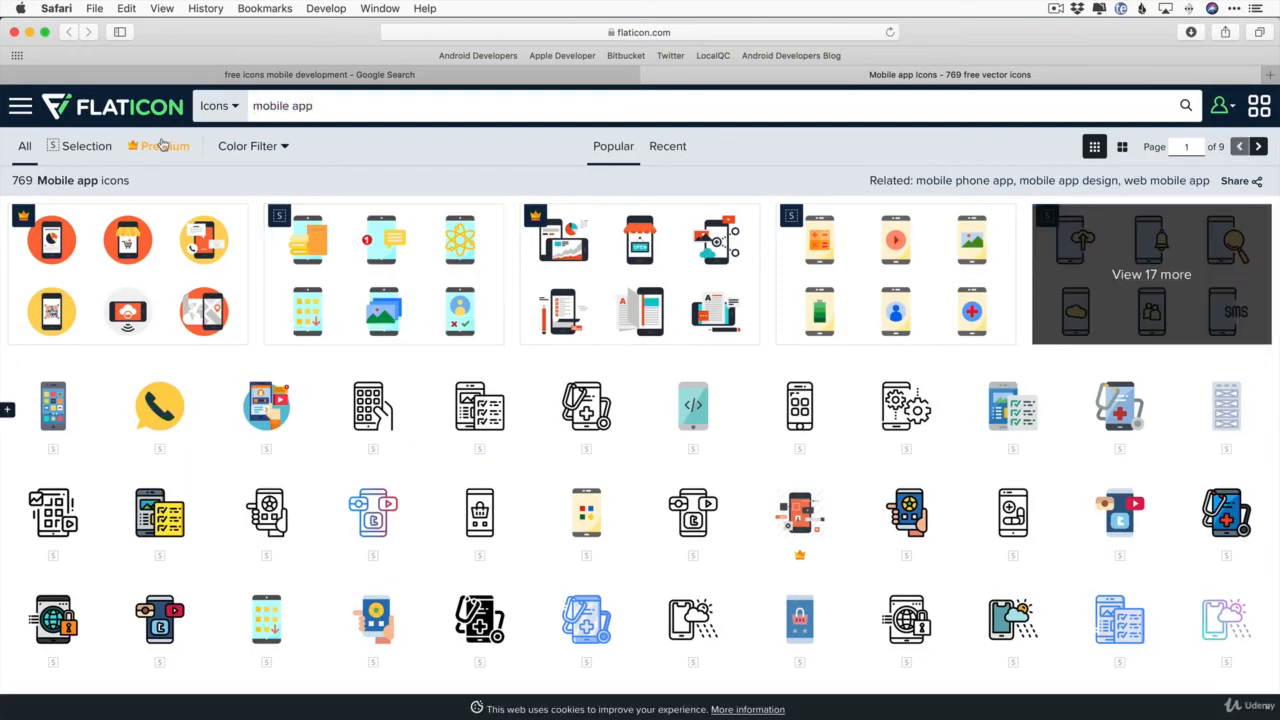
key("super+w")
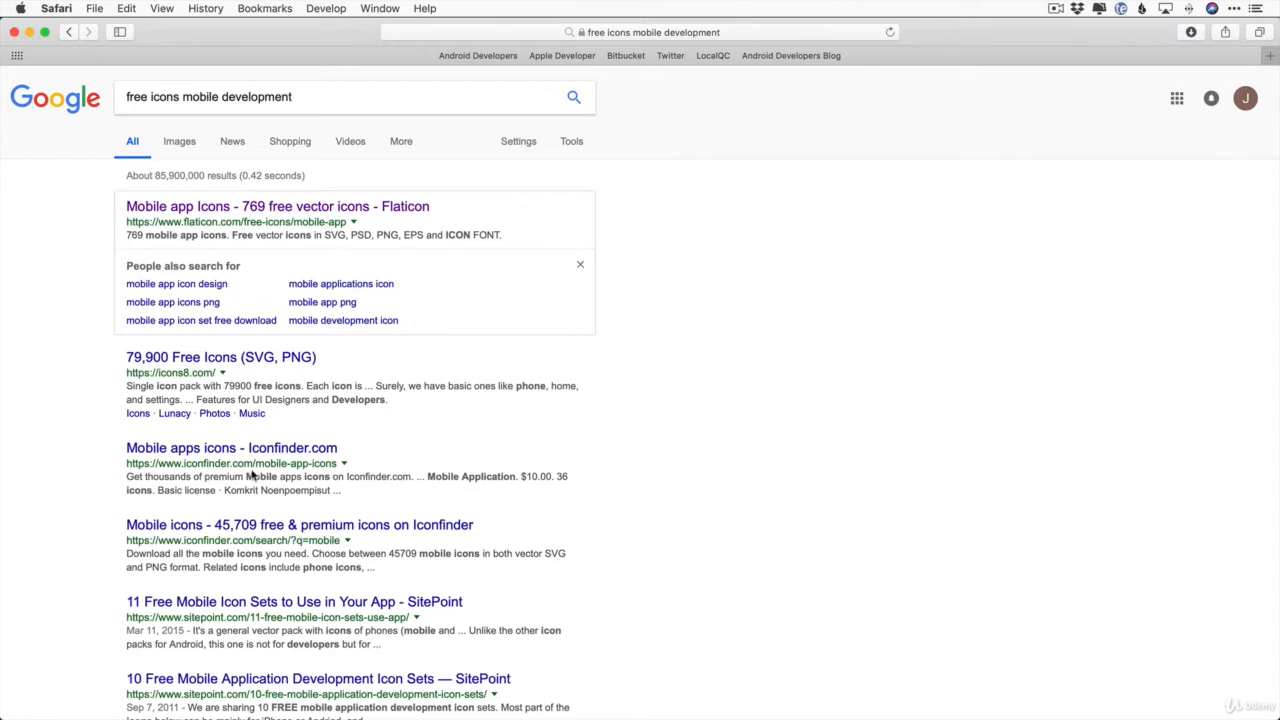
scroll(250, 477, "down", 2)
scroll(246, 466, "up", 2)
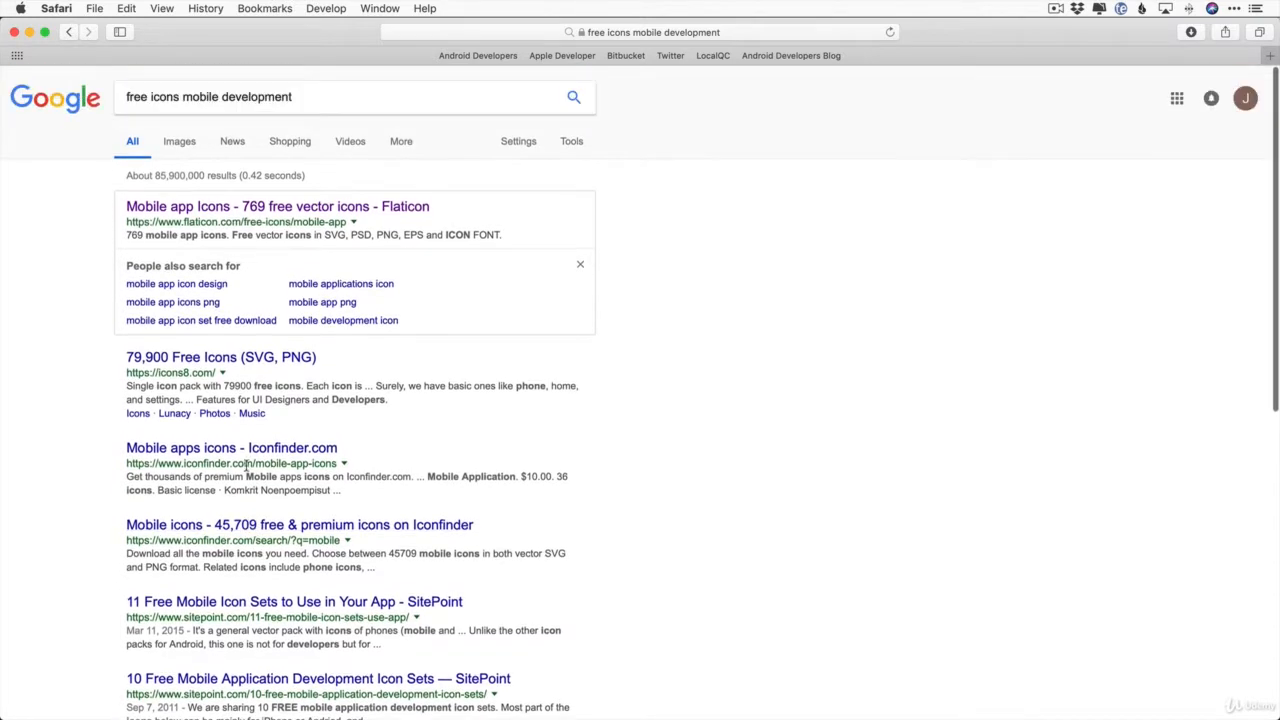
Go to the icon website thenounproject.com in place of the search results
left_click(687, 33)
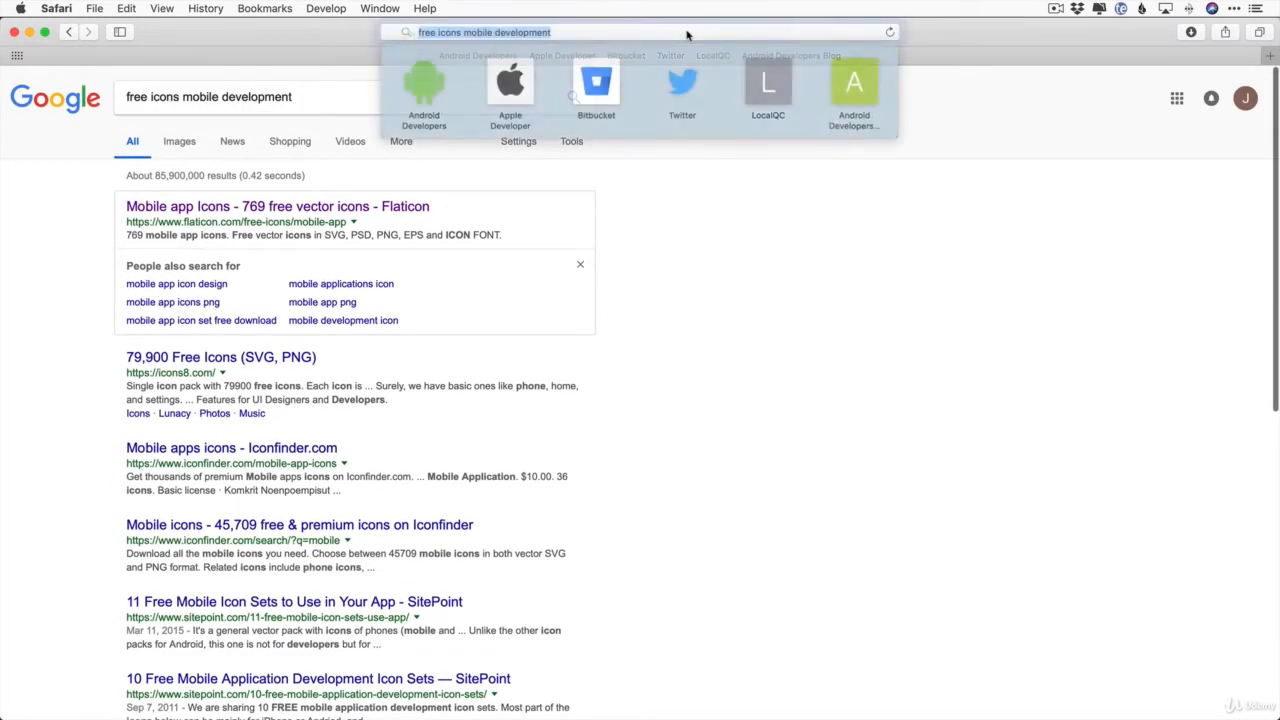
type("thenounproject.com")
key("Return")
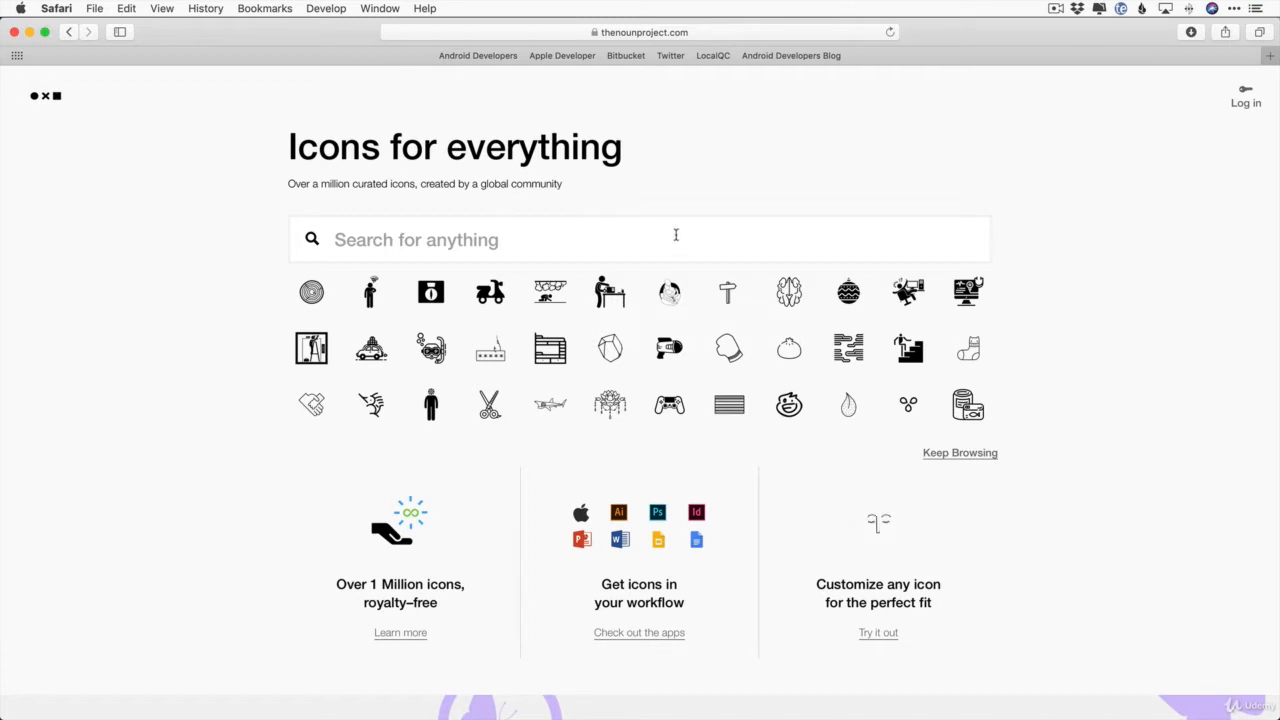
Search for "material icons" in a new tab and open the Icons - Material Design result
key("super+t")
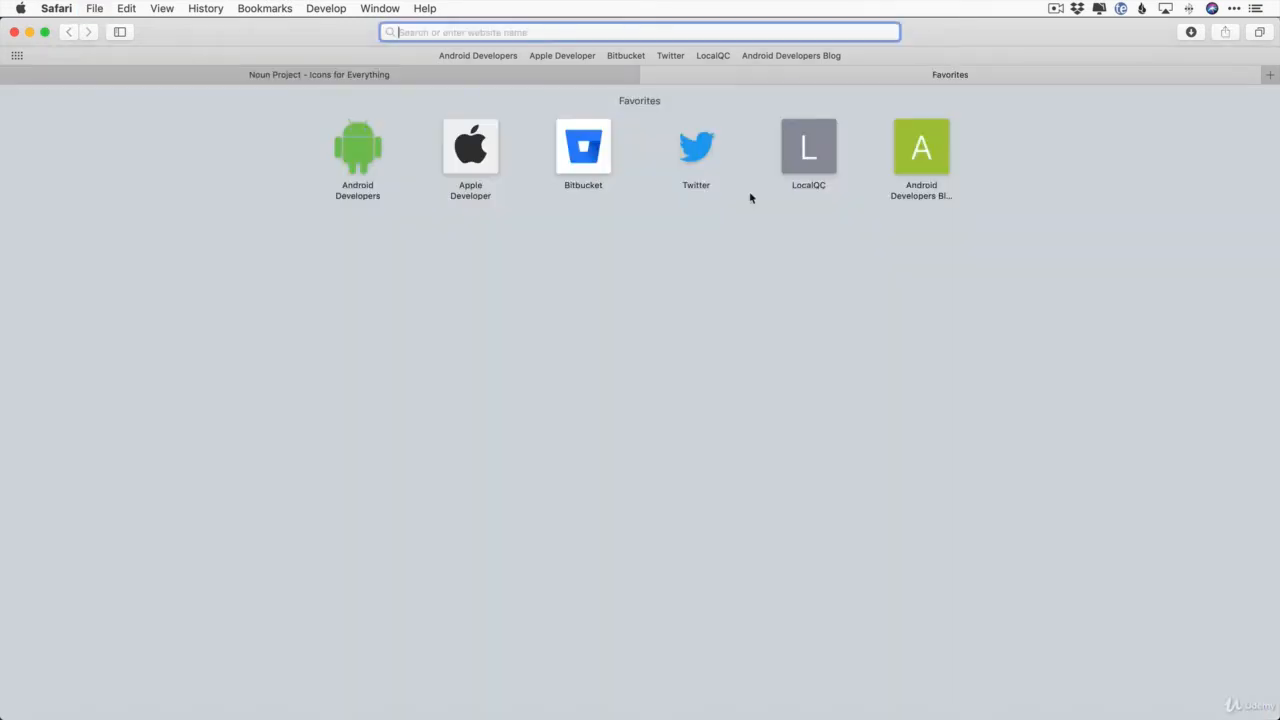
type("materi")
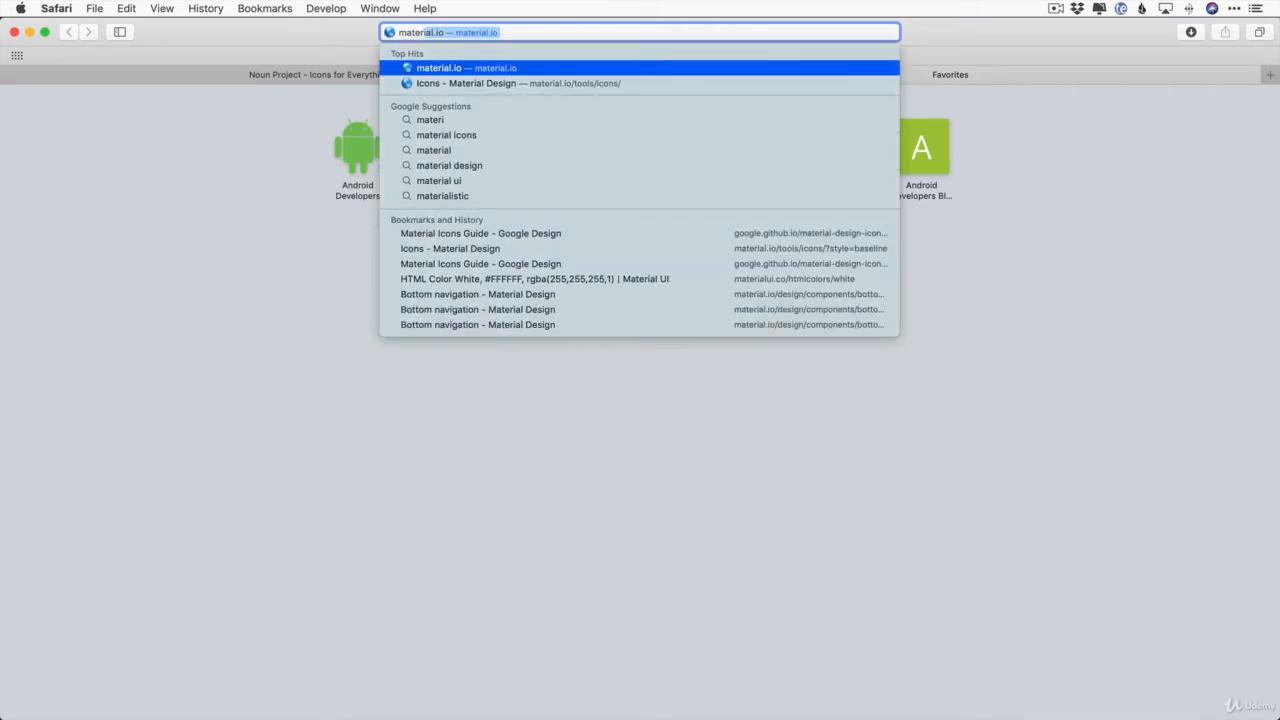
type("al icons")
key("Return")
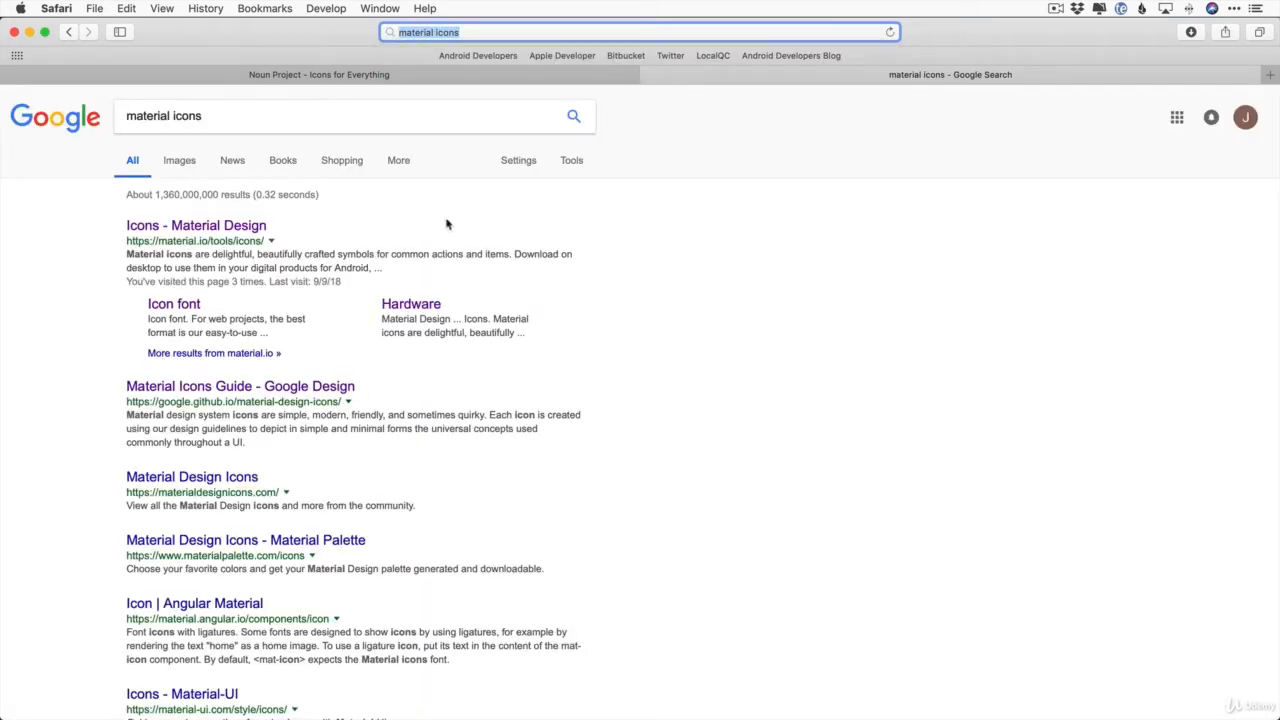
left_click(247, 226)
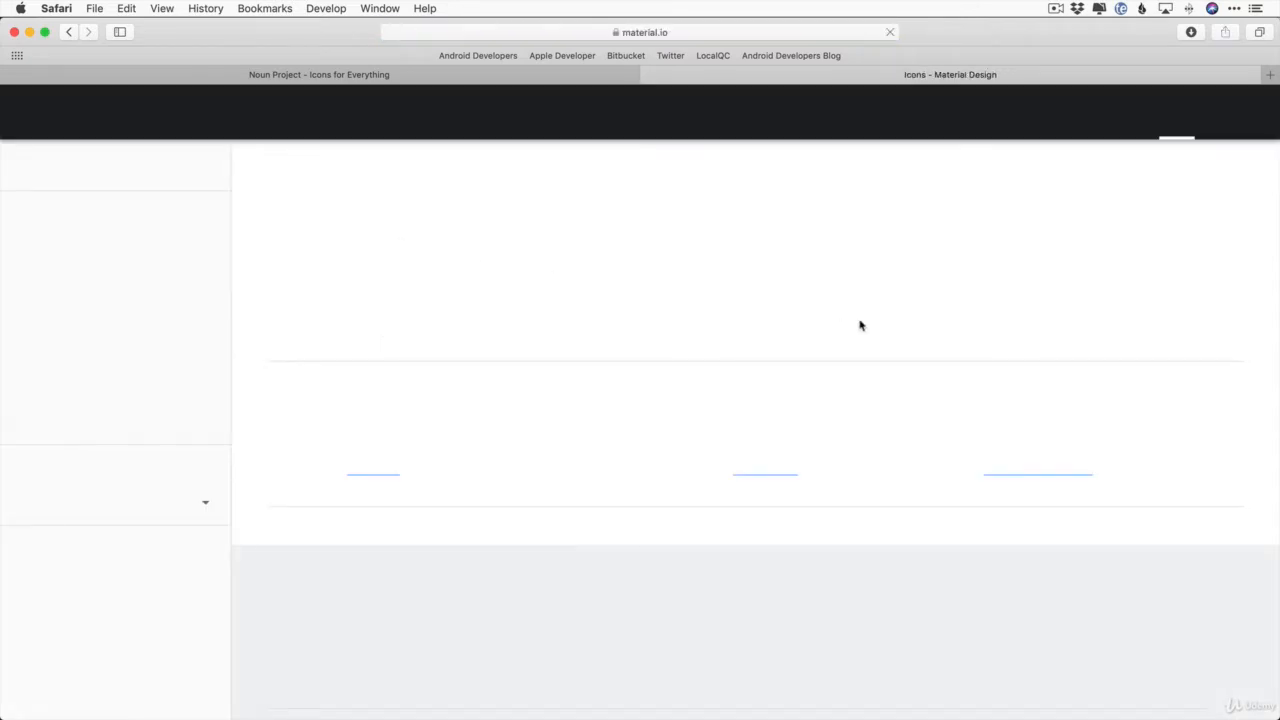
Browse the Material Design icon catalogue through its Action, Alert, Communication and Content categories, and return to the page's beginning
scroll(890, 346, "down", 10)
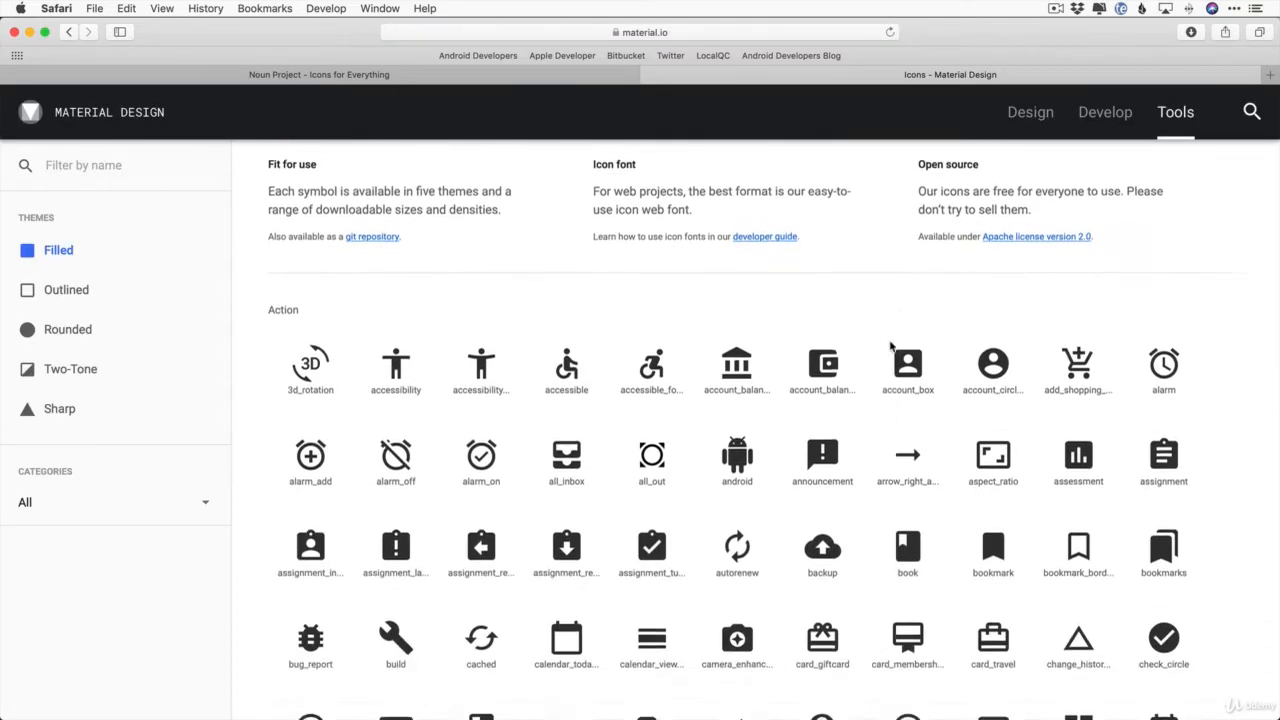
scroll(890, 346, "down", 9)
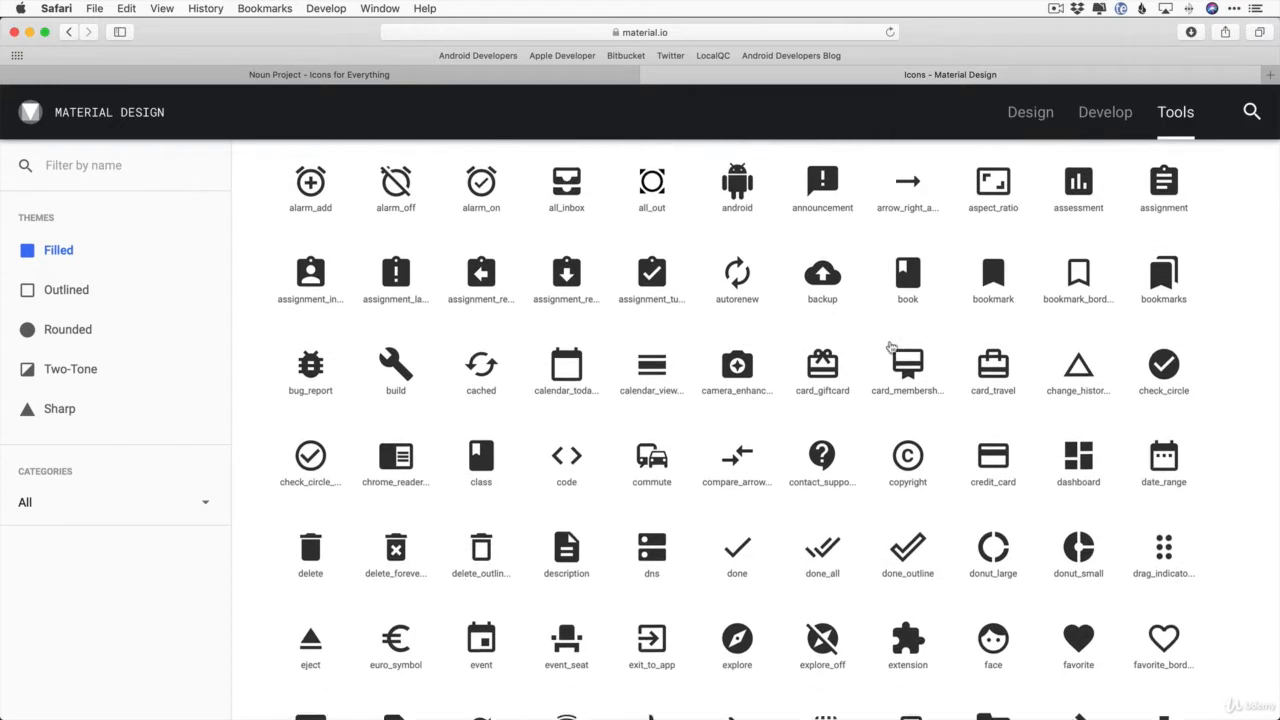
scroll(890, 346, "down", 20)
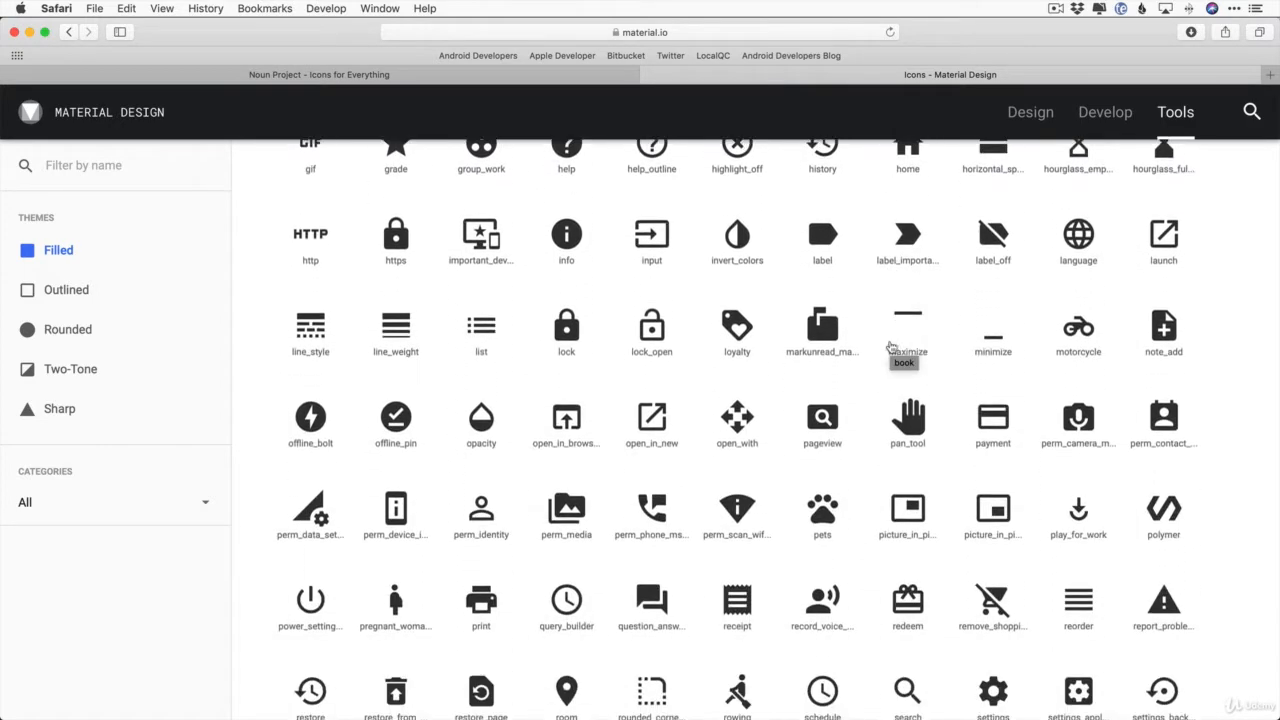
scroll(891, 346, "down", 20)
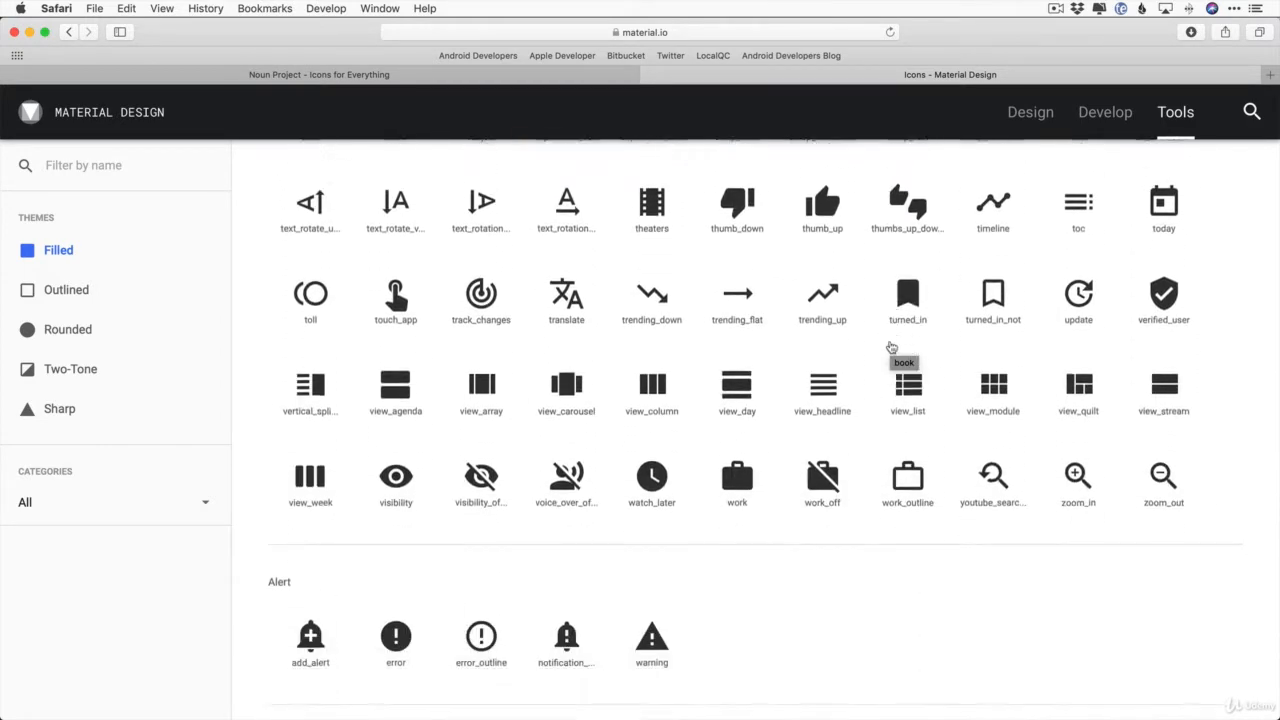
scroll(891, 346, "down", 14)
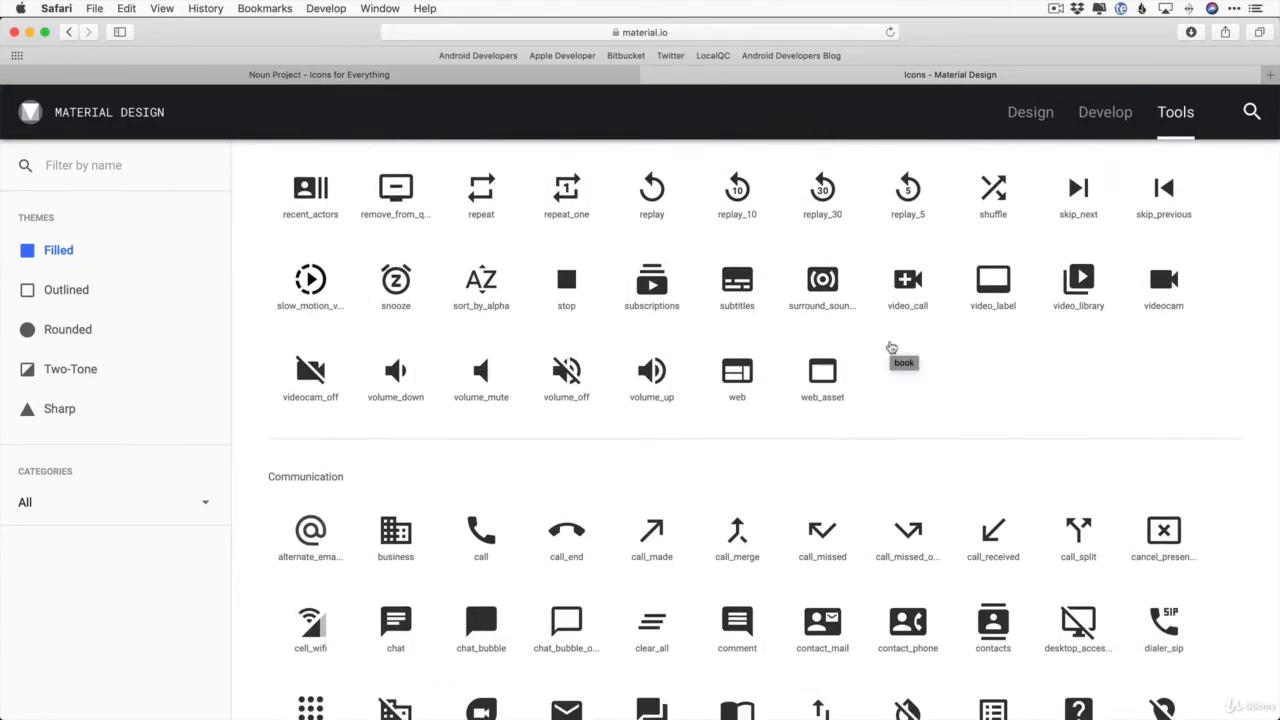
scroll(890, 346, "down", 7)
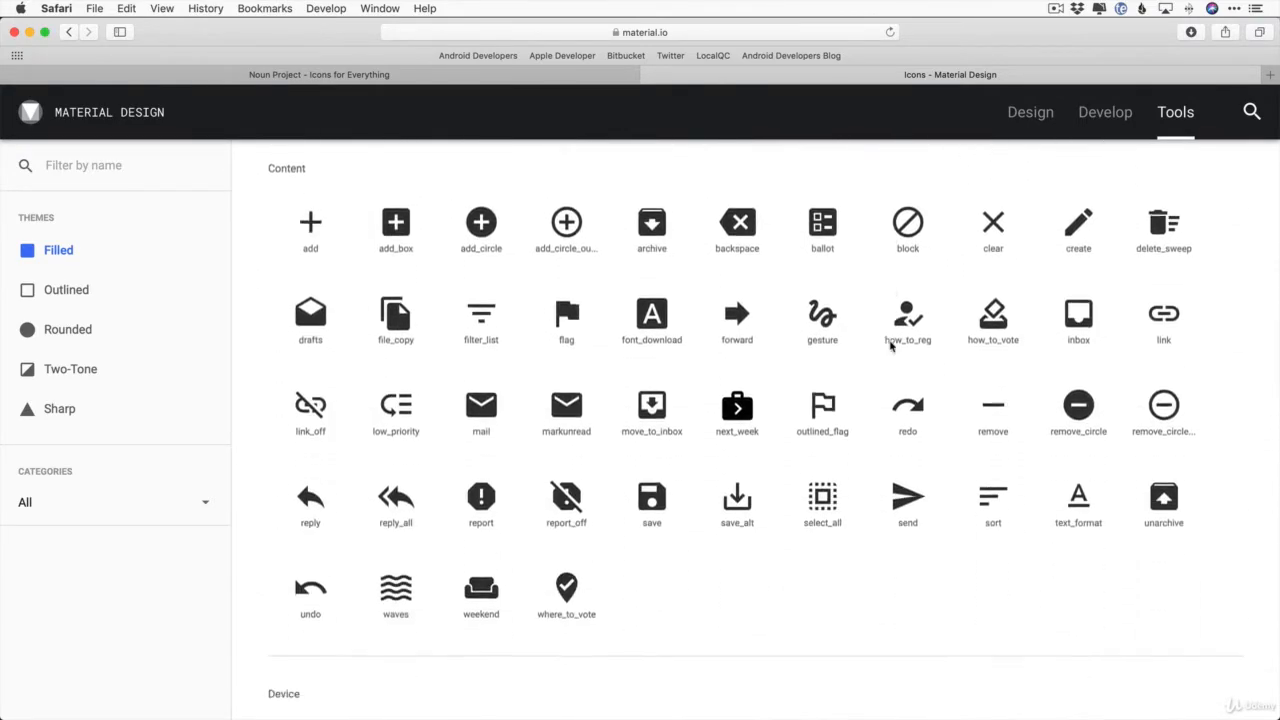
scroll(890, 346, "up", 20)
scroll(890, 346, "up", 20)
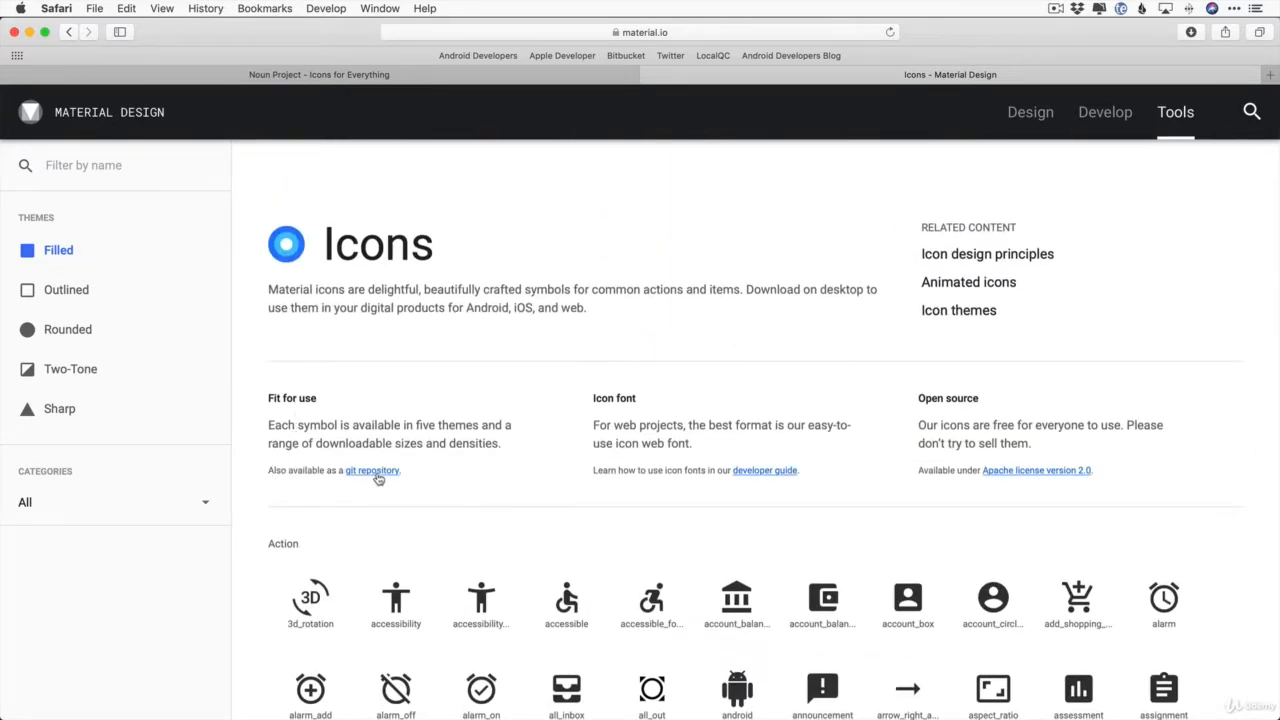
Open the git repository of the Material icons, look through its README and return to the Icons page
left_click(377, 476)
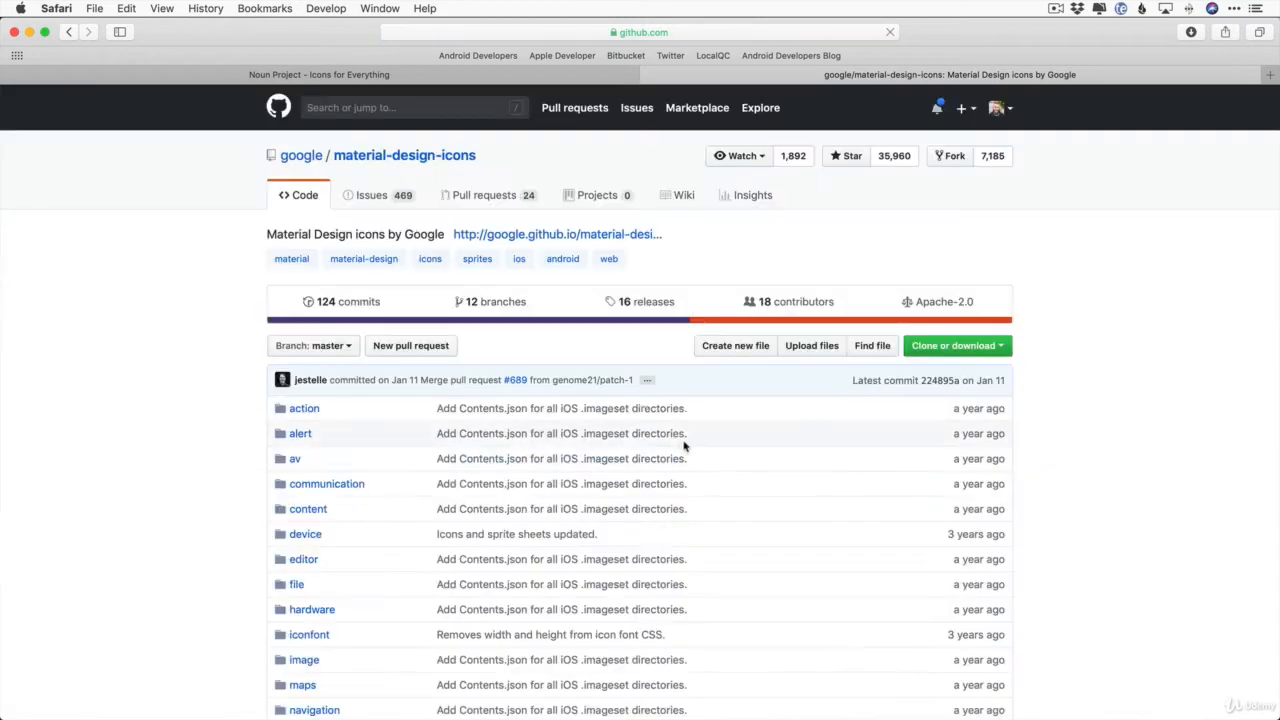
scroll(710, 455, "down", 1)
scroll(710, 455, "down", 10)
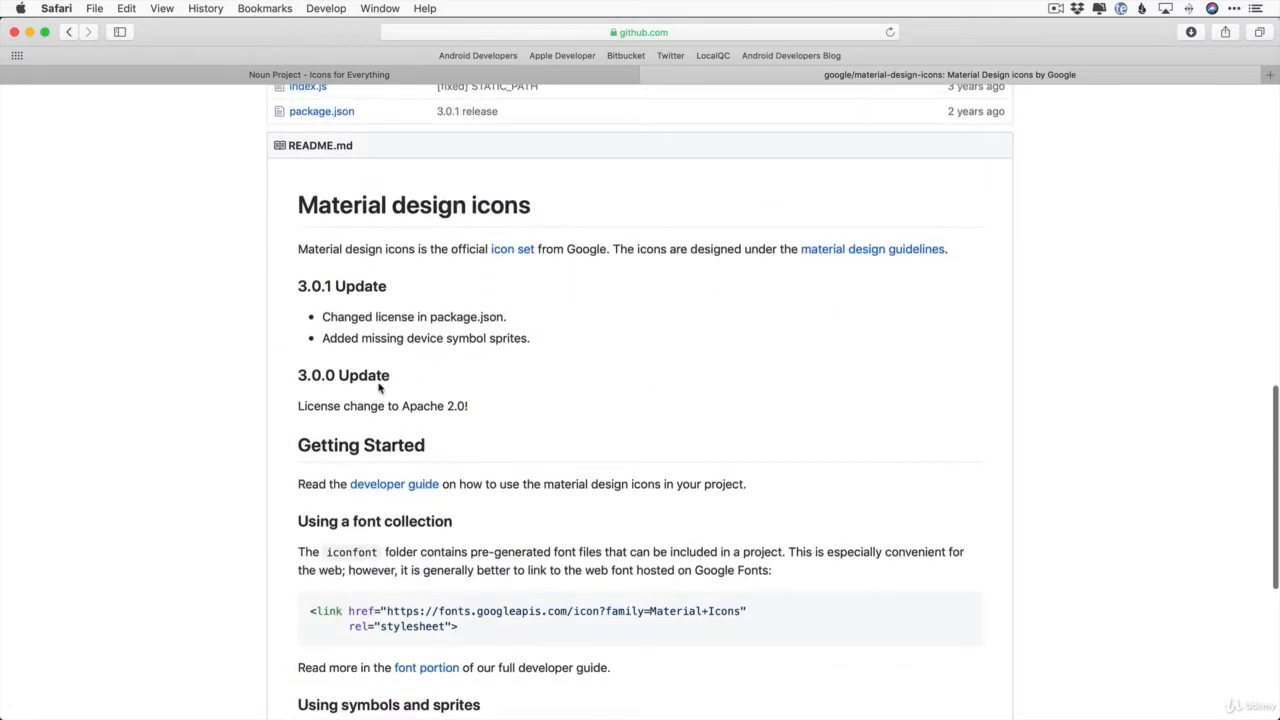
left_click(69, 32)
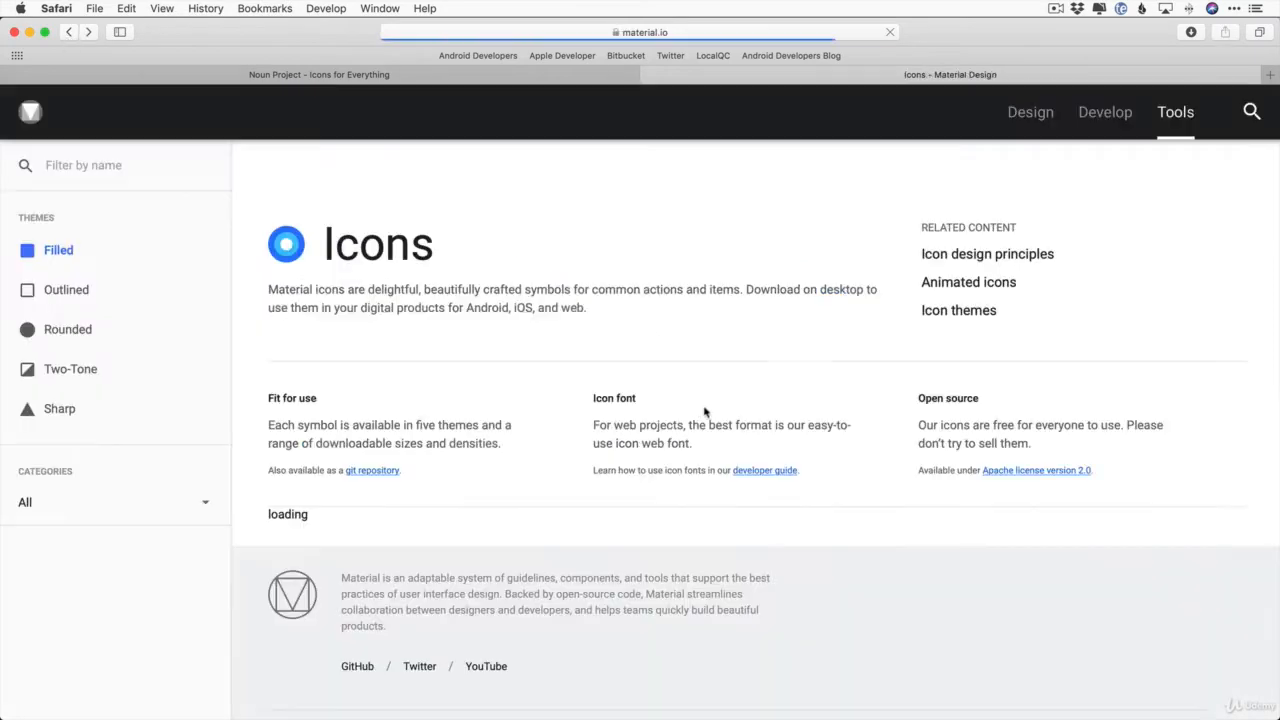
Open the icon font developer guide and look through its section on getting icons
left_click(752, 472)
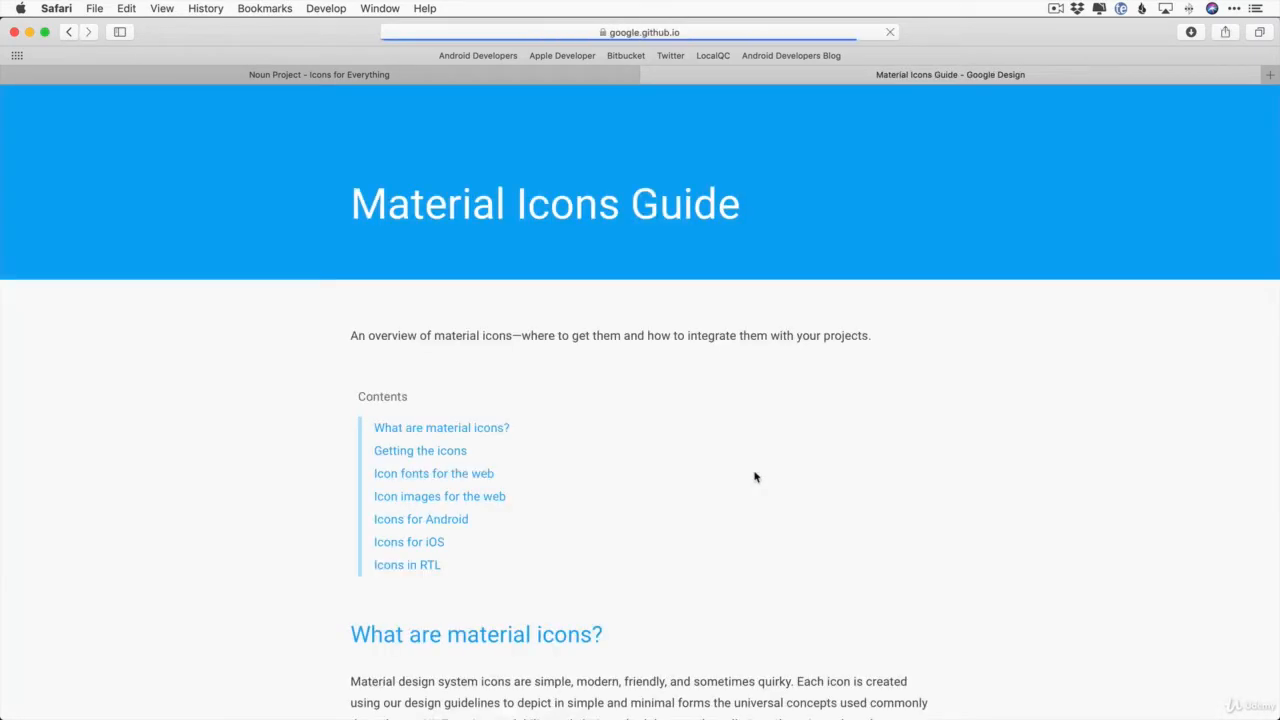
scroll(757, 465, "down", 10)
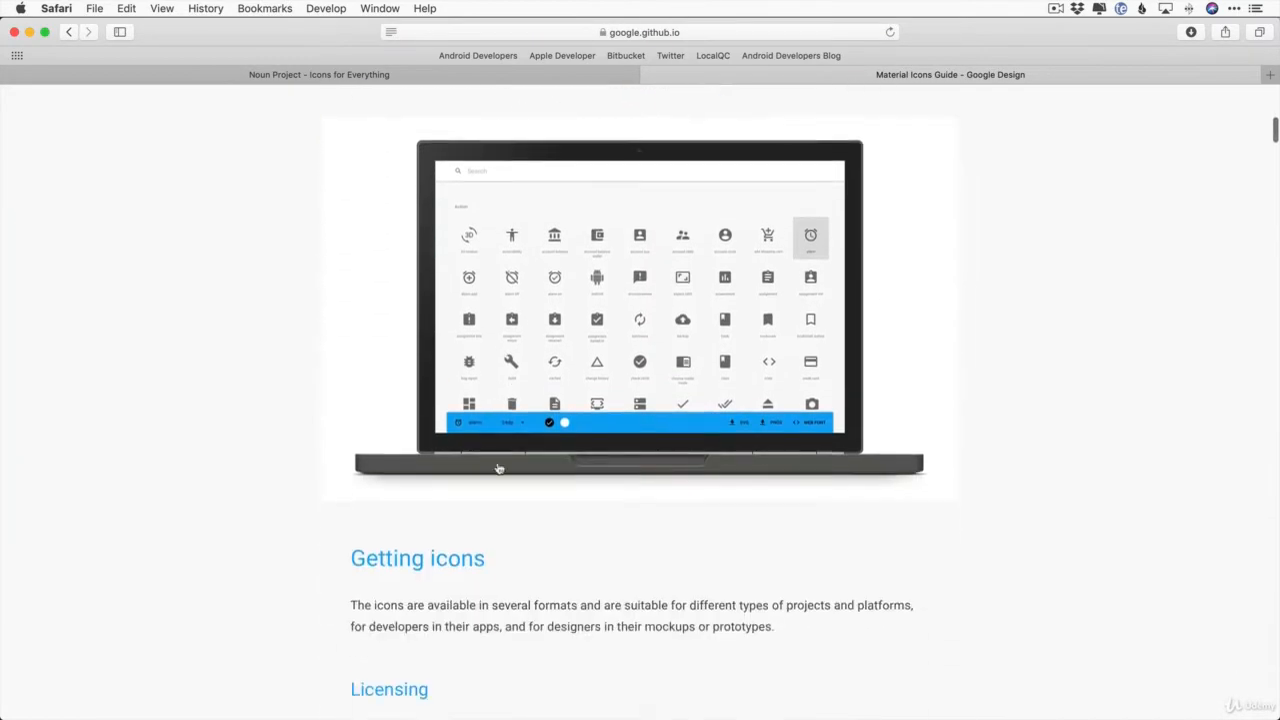
scroll(575, 461, "down", 10)
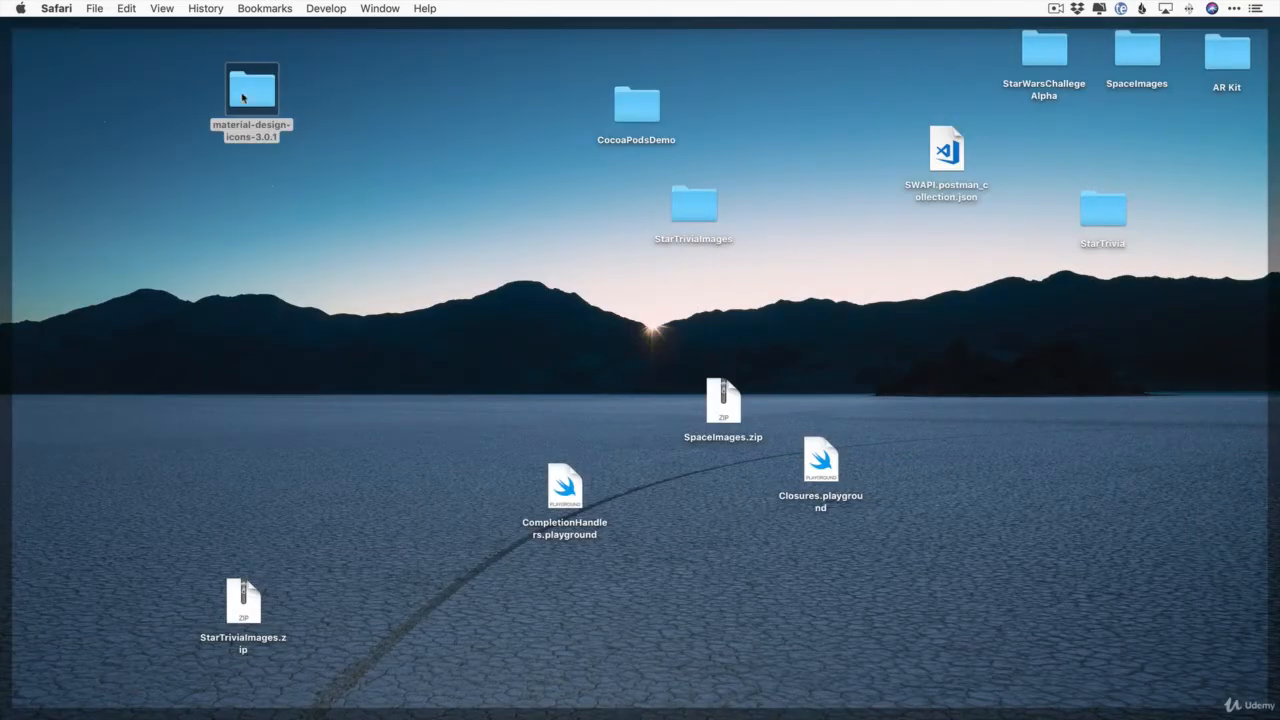
Switch to Finder, open the material-design-icons-3.0.1 folder on the desktop and go into its social subfolder
double_click(255, 93)
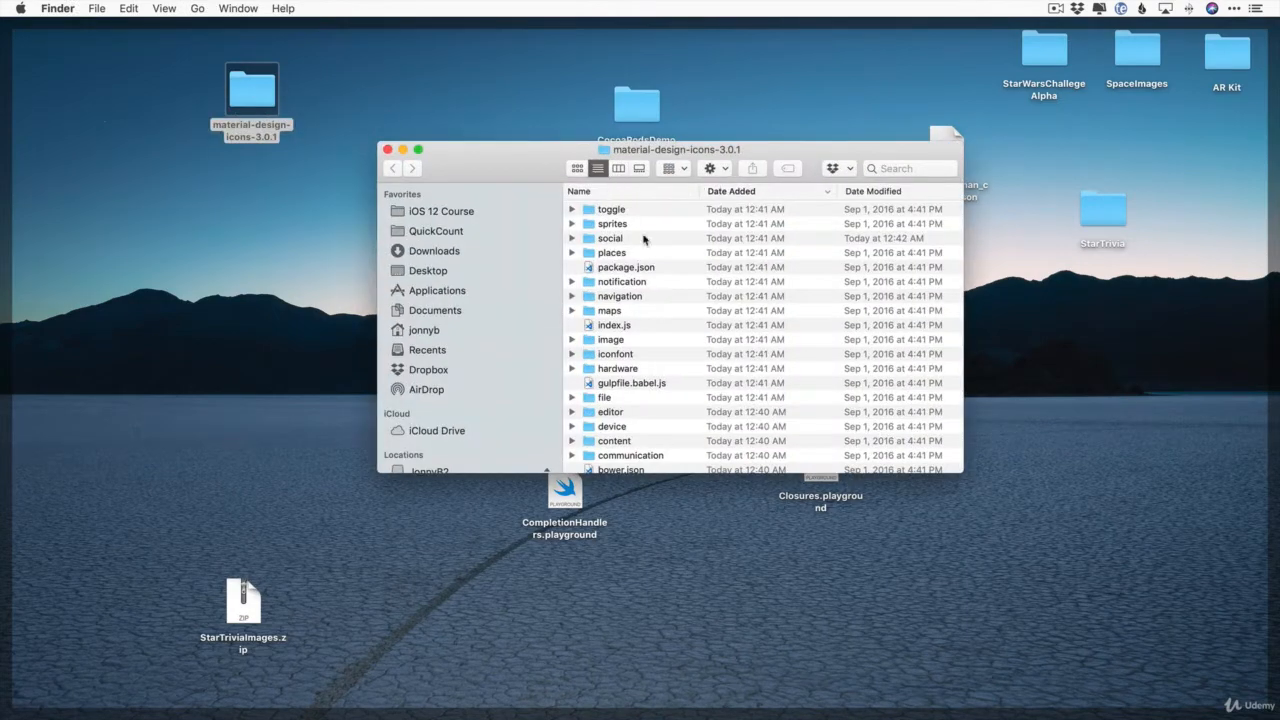
scroll(640, 240, "down", 4)
scroll(640, 240, "up", 3)
left_click(610, 240)
double_click(610, 240)
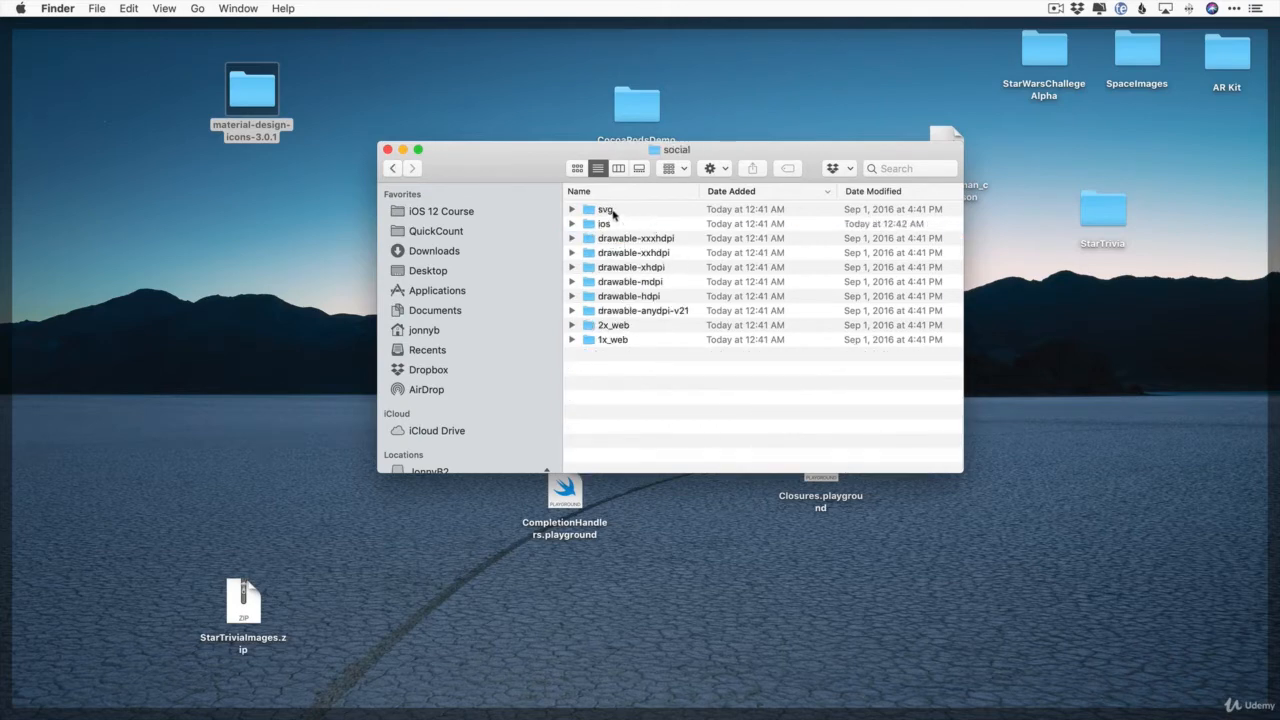
Single out the drawable, svg, 2x_web and 1x_web folders inside social, and open the ios folder
left_click(615, 240)
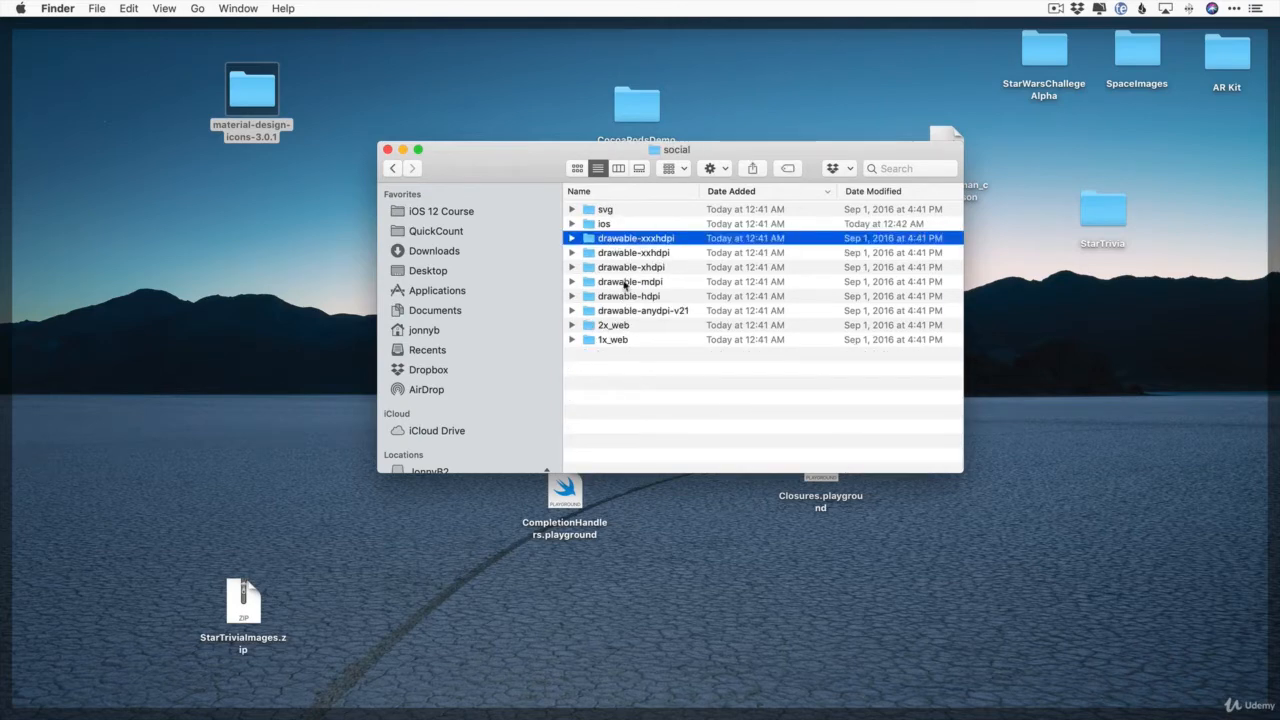
left_click(625, 312, "shift")
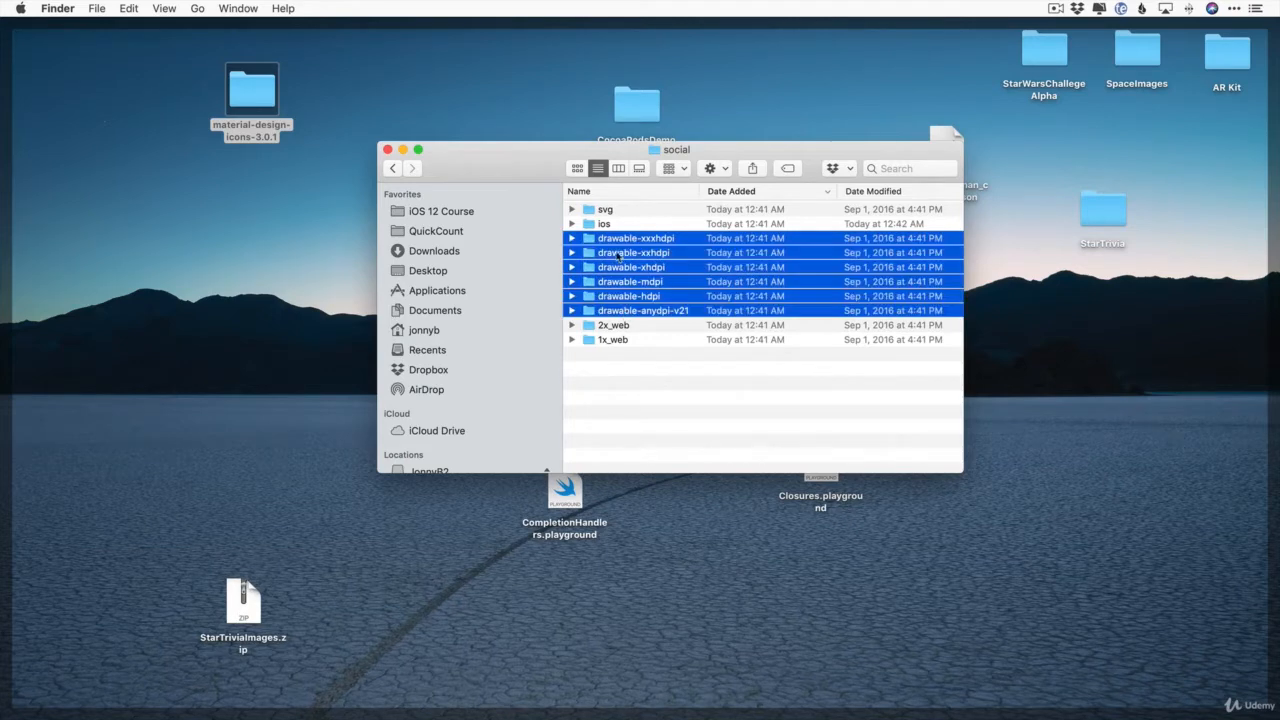
left_click(615, 212)
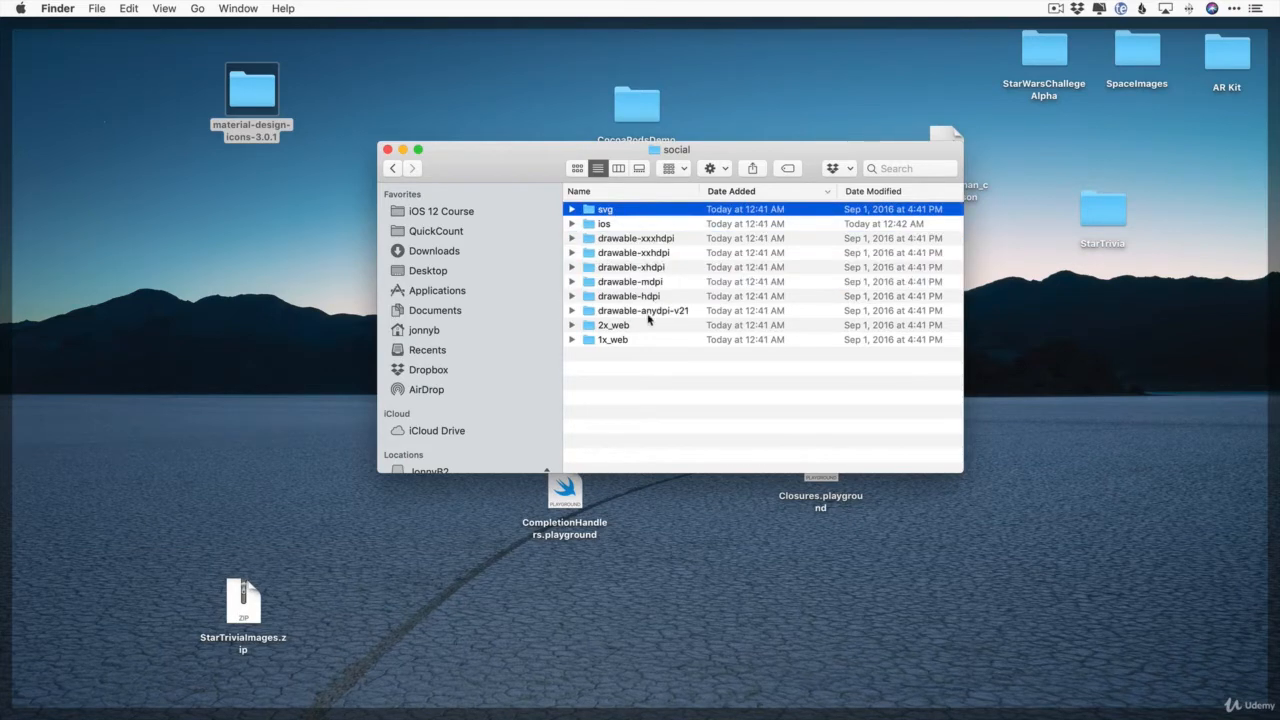
left_click(648, 325)
left_click(644, 340)
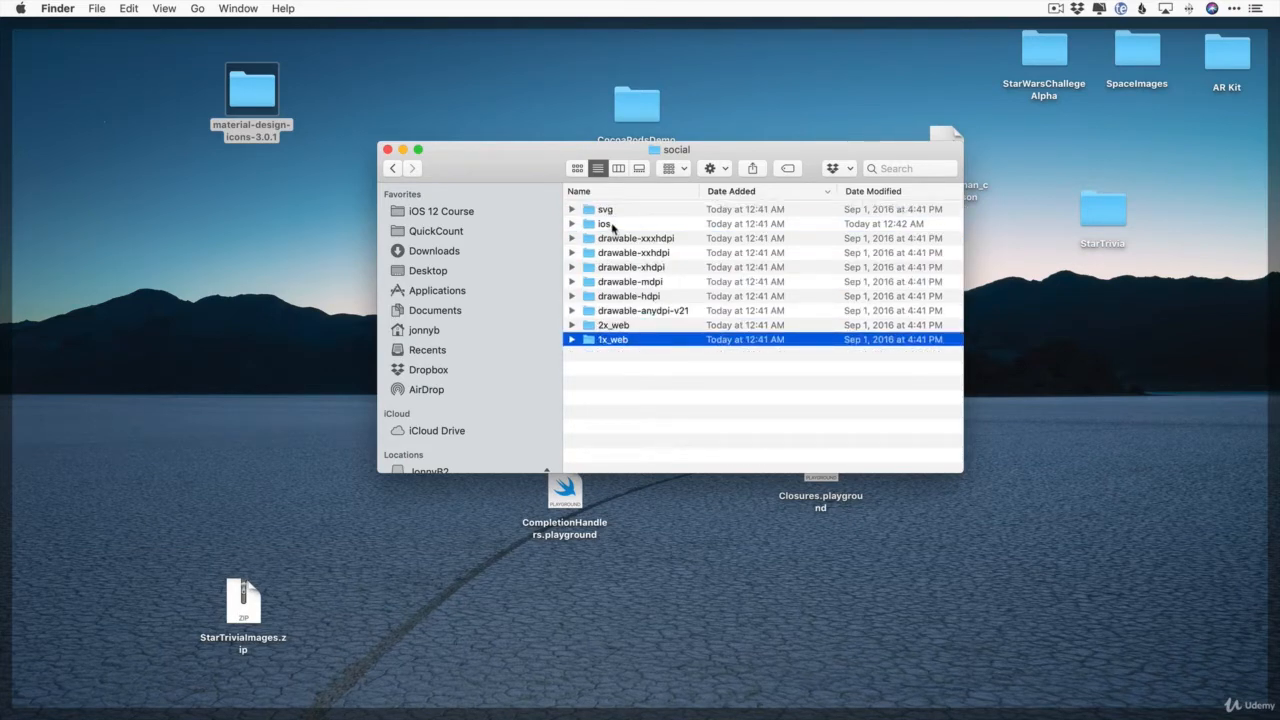
double_click(604, 224)
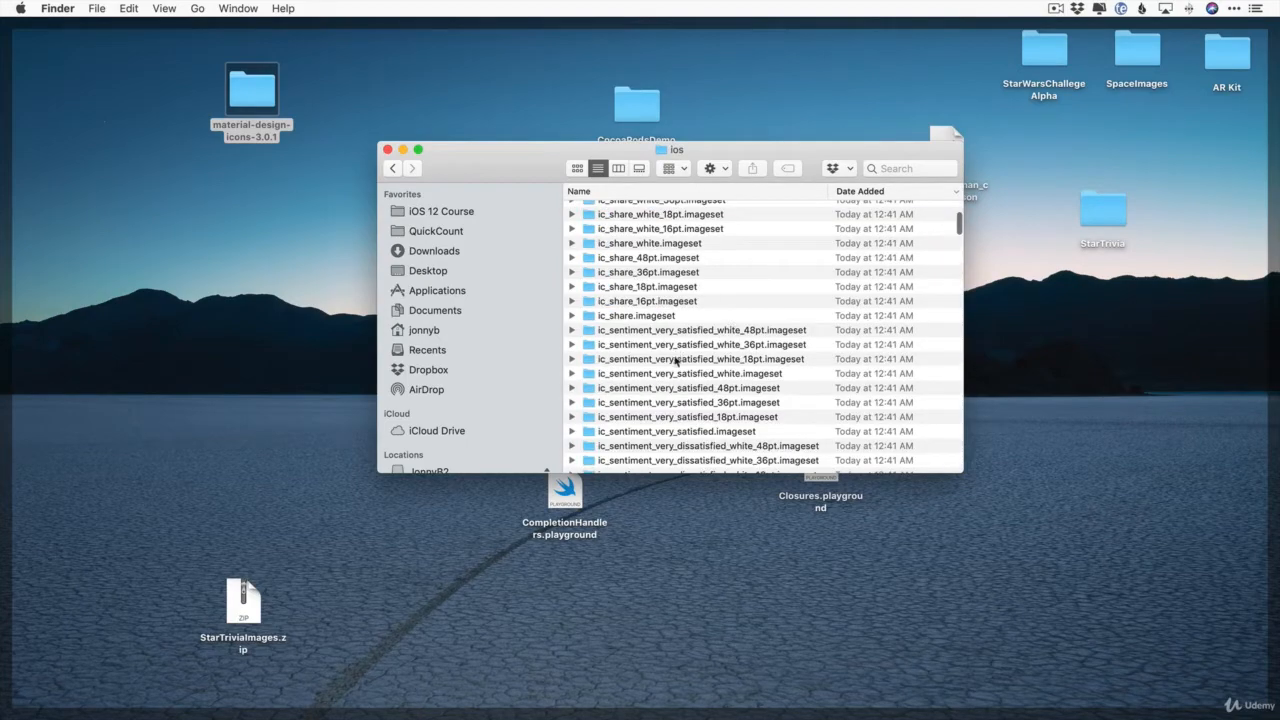
Look through the image sets in the ios folder and open ic_person_add_white.imageset
scroll(676, 396, "up", 5)
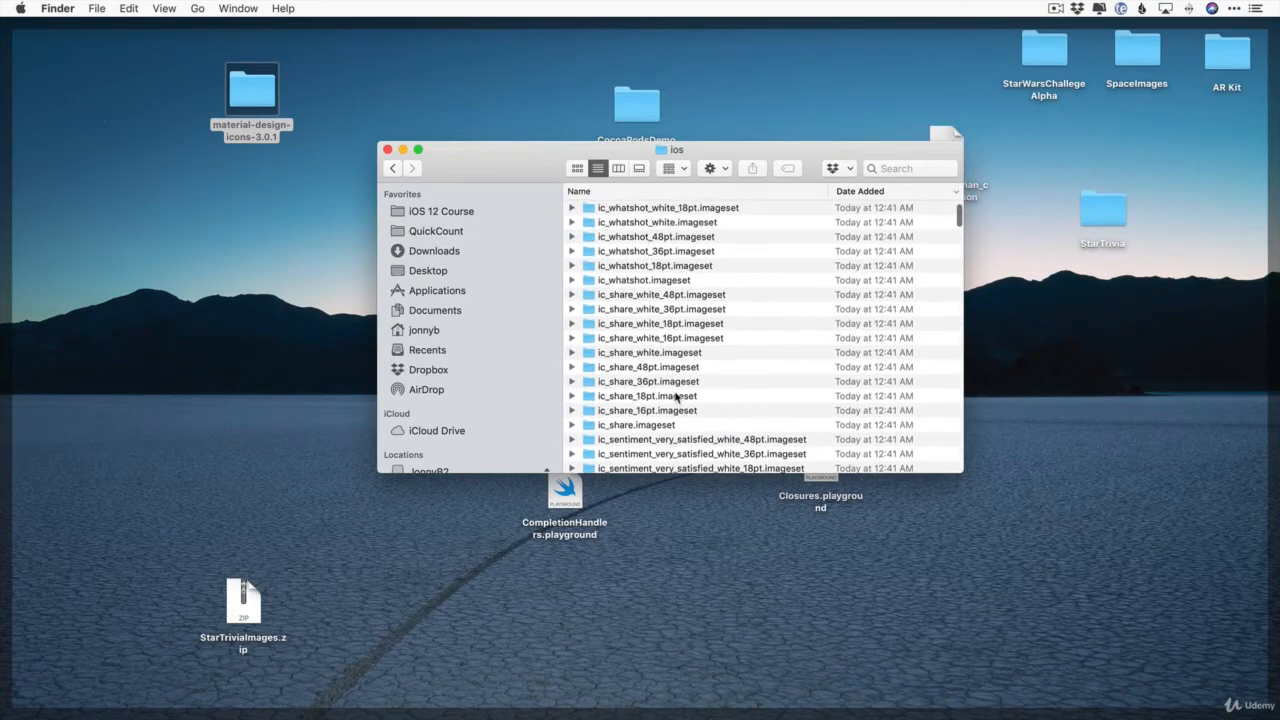
scroll(676, 396, "down", 10)
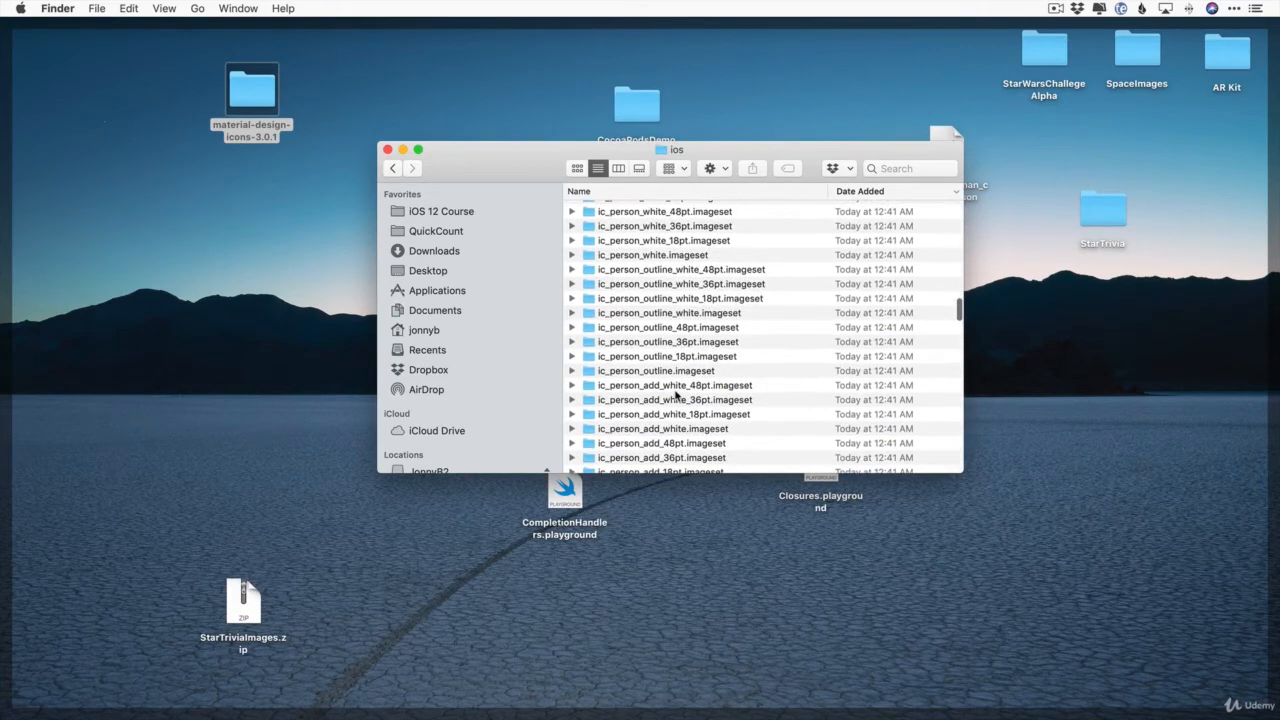
scroll(676, 396, "down", 4)
scroll(646, 300, "down", 6)
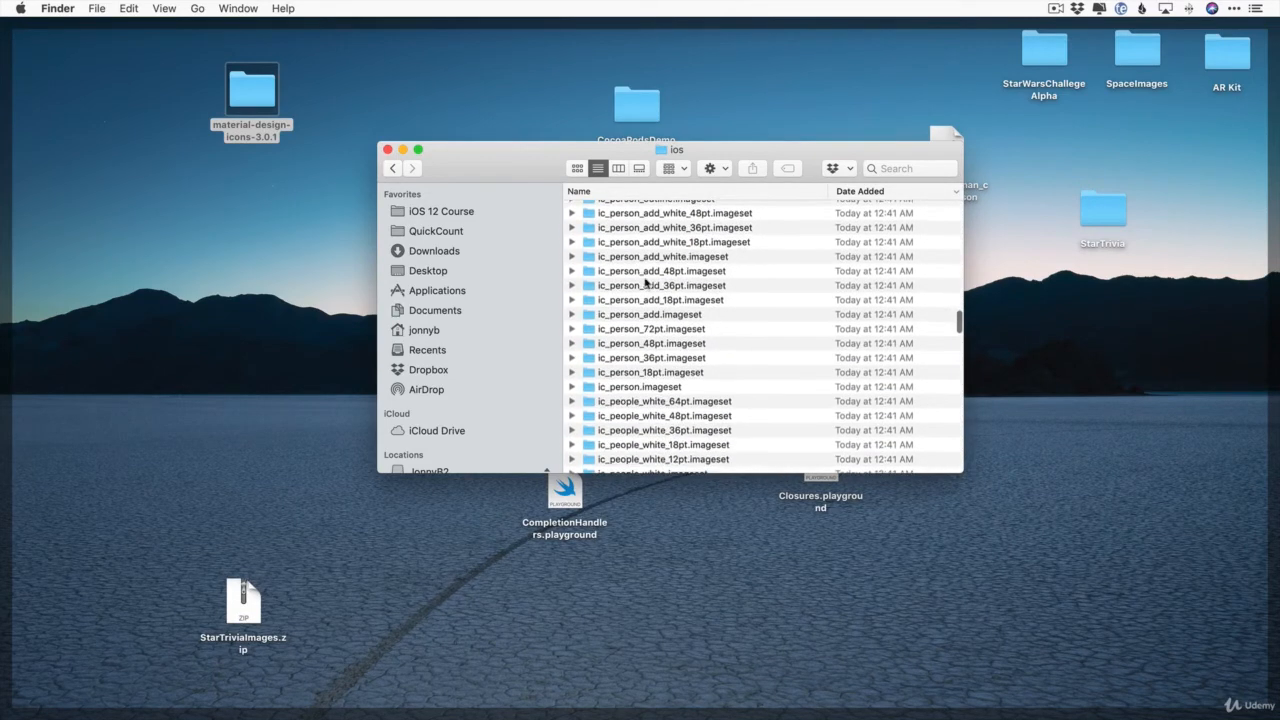
double_click(636, 258)
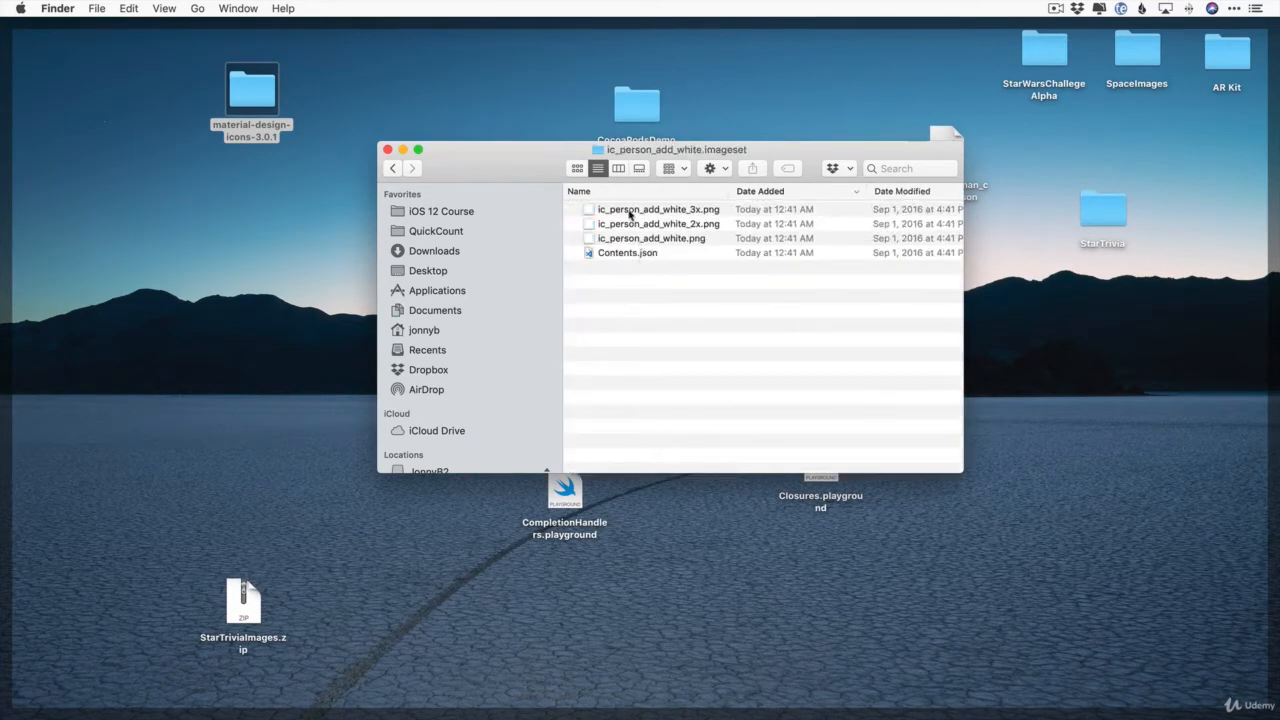
Select the three ic_person_add_white PNG files together, preview them with Quick Look and close the preview
left_click(630, 213)
left_click(625, 238, "shift")
key("space")
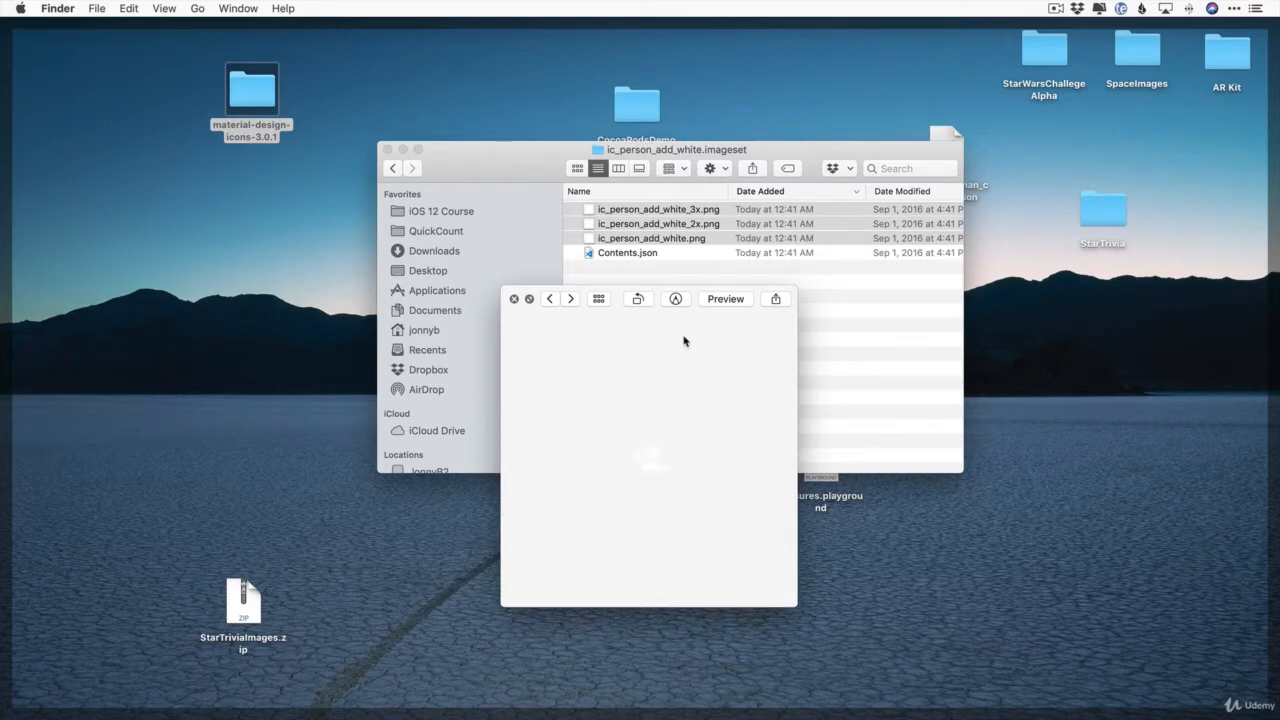
key("space")
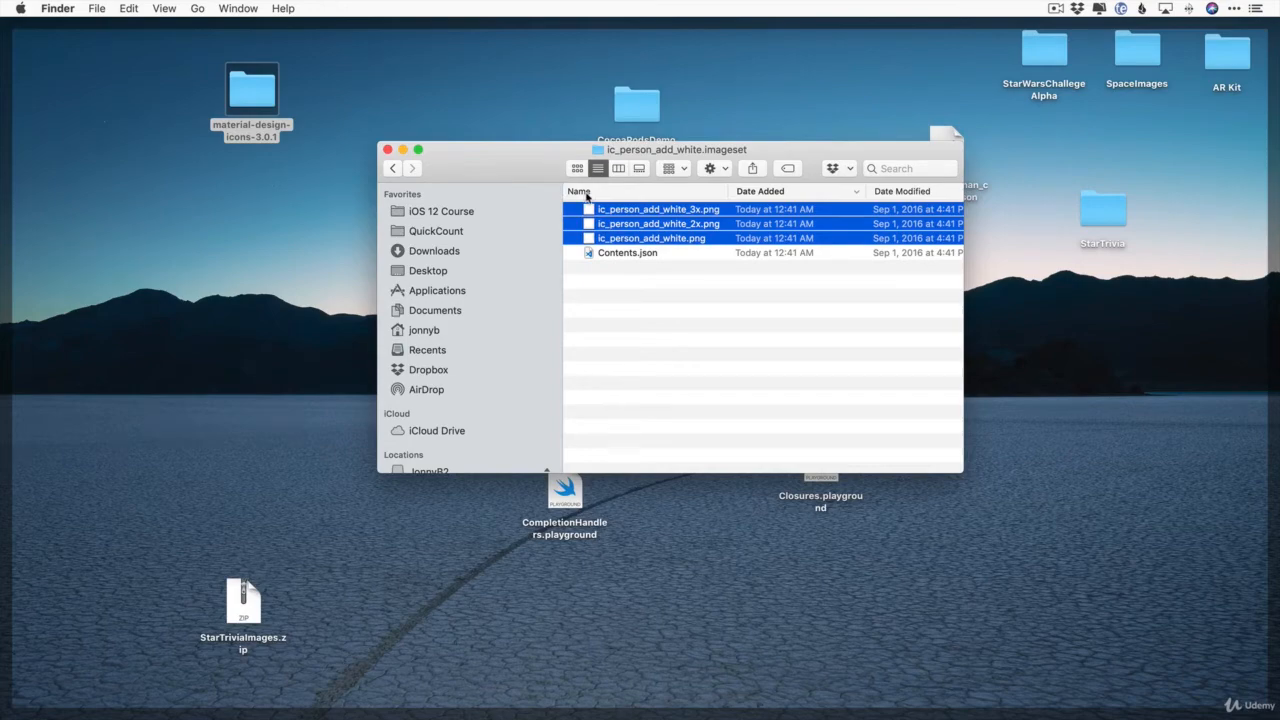
Switch to Safari, return from the Material Icons guide to the Icons page, and bring up the Noun Project site
key("F11")
left_click(1094, 180)
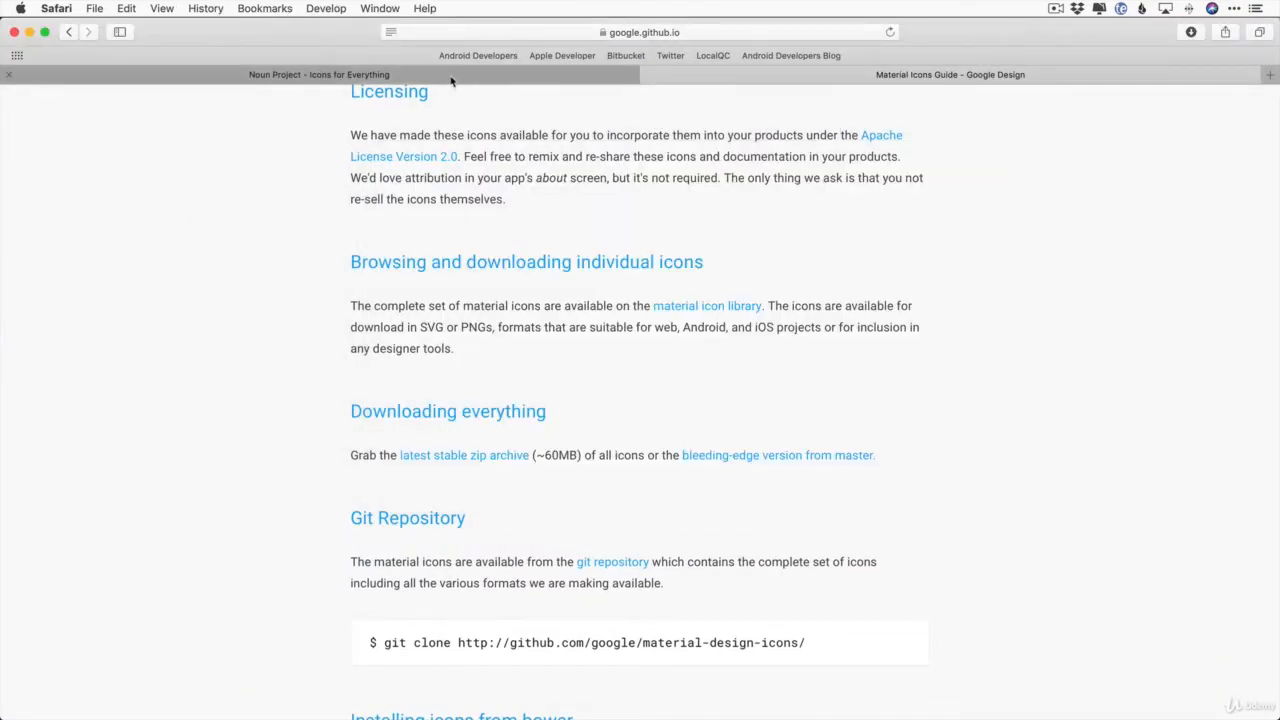
scroll(783, 277, "up", 10)
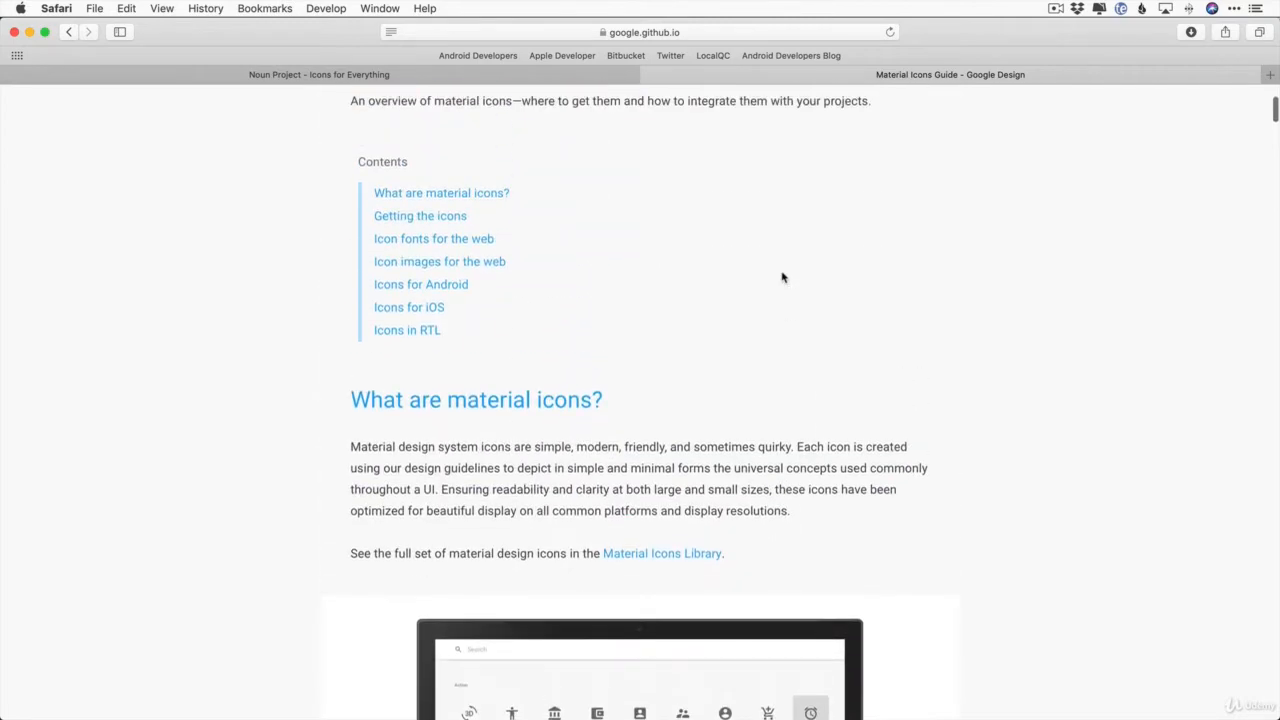
scroll(783, 277, "down", 5)
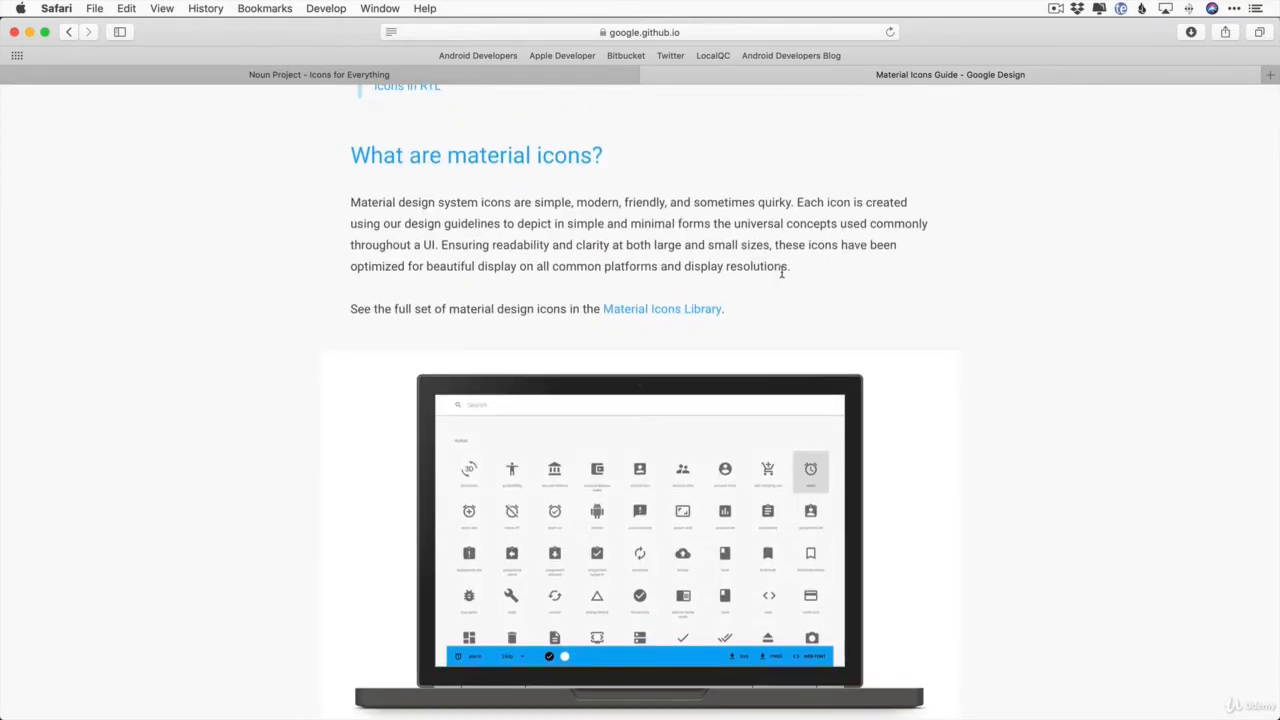
scroll(782, 272, "left", 5)
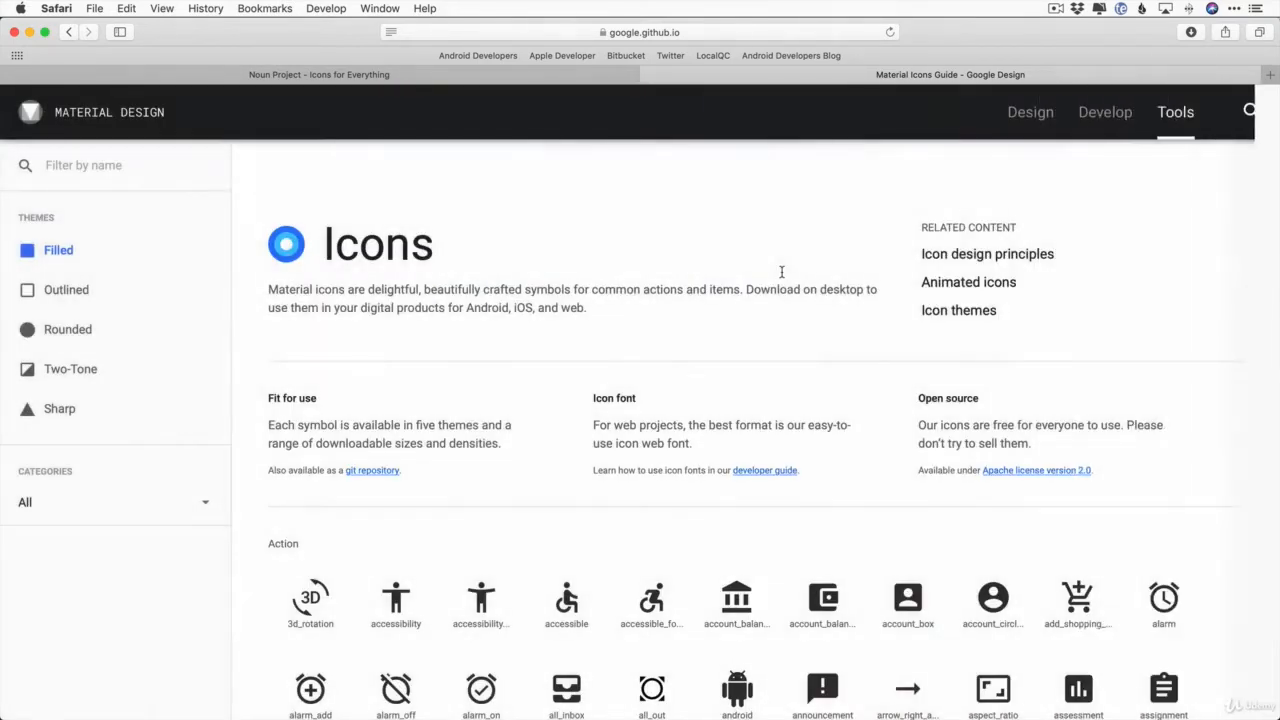
left_click(288, 78)
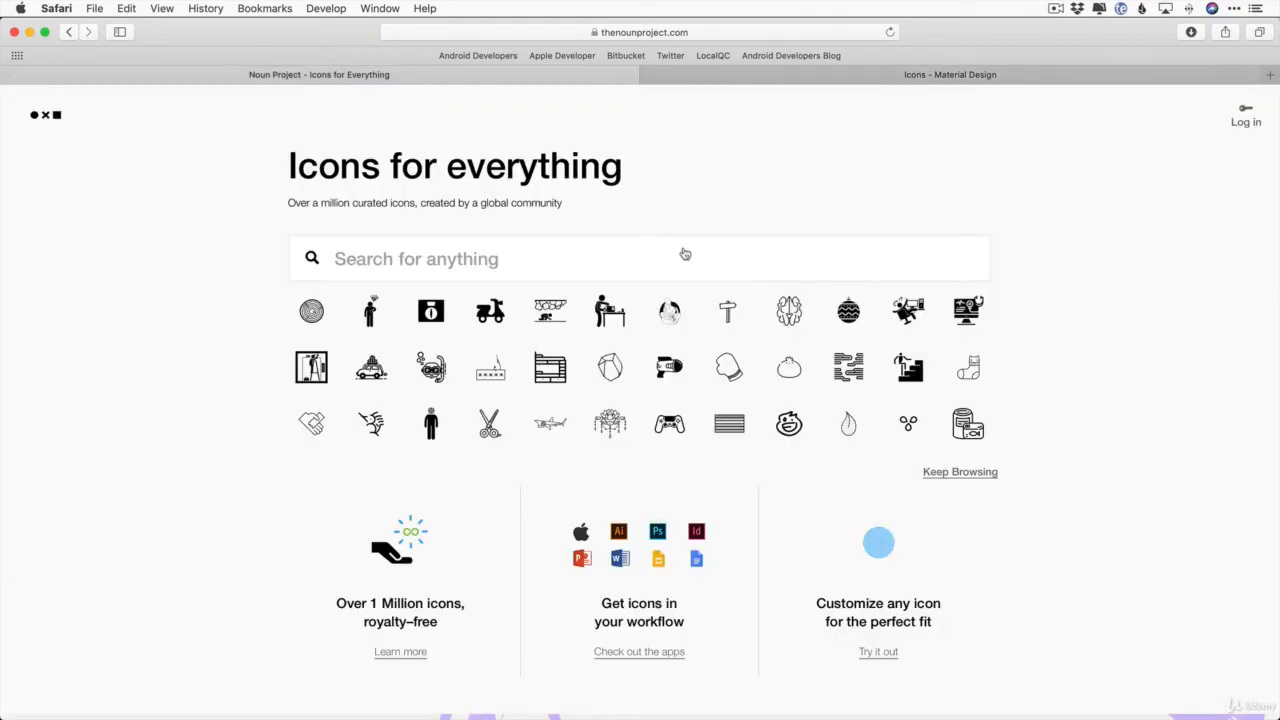
Examine the icons of the Star Trivia app in the Simulator and return to the Noun Project page in Safari
key("super+Tab")
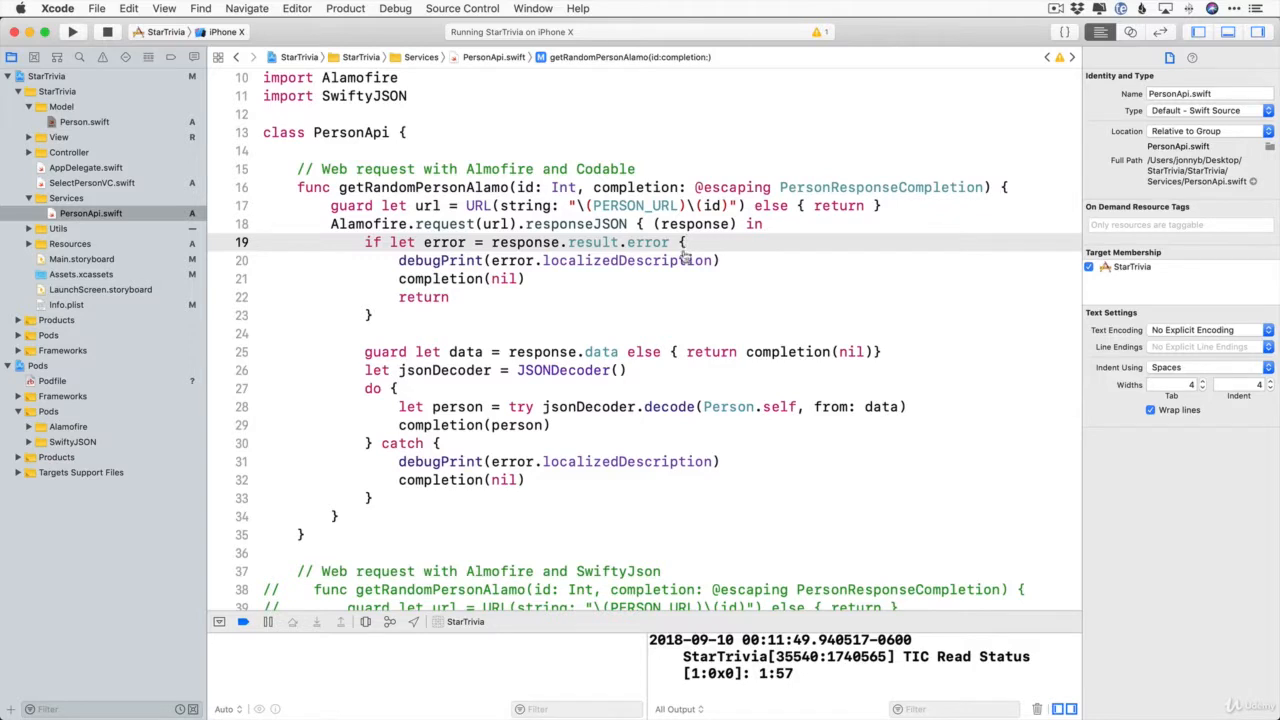
key("super+Tab")
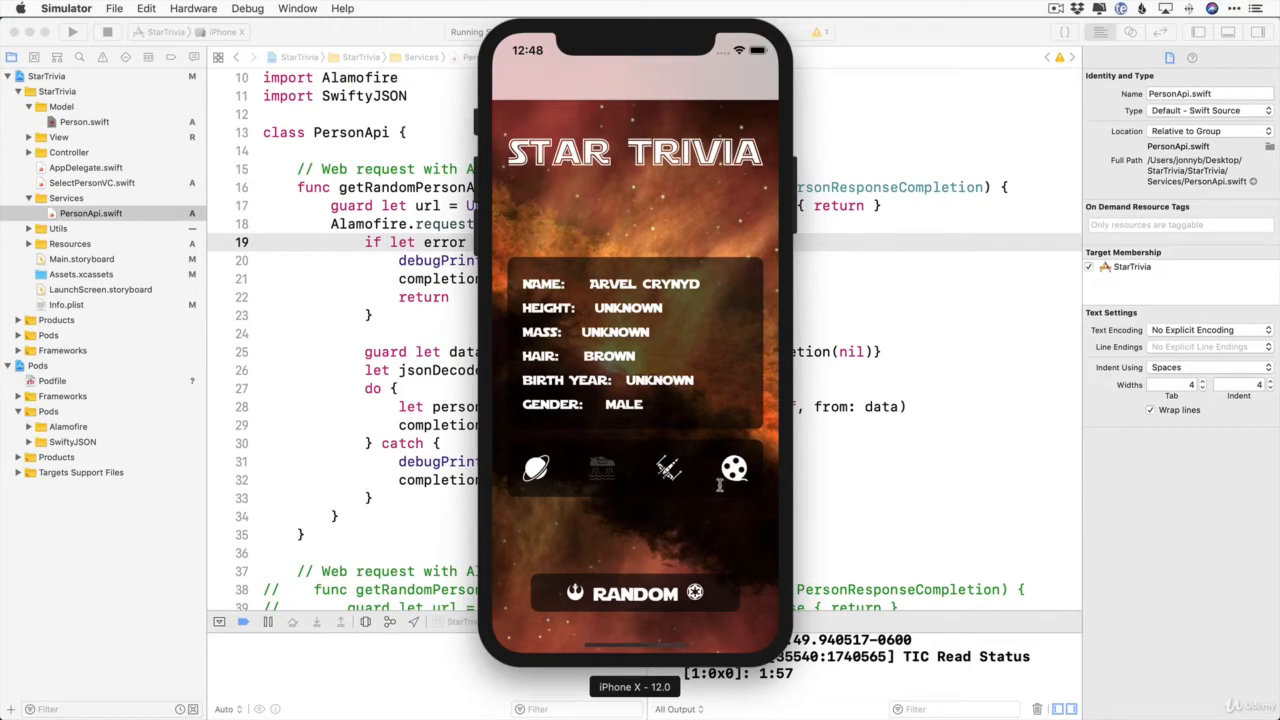
key("super+Tab")
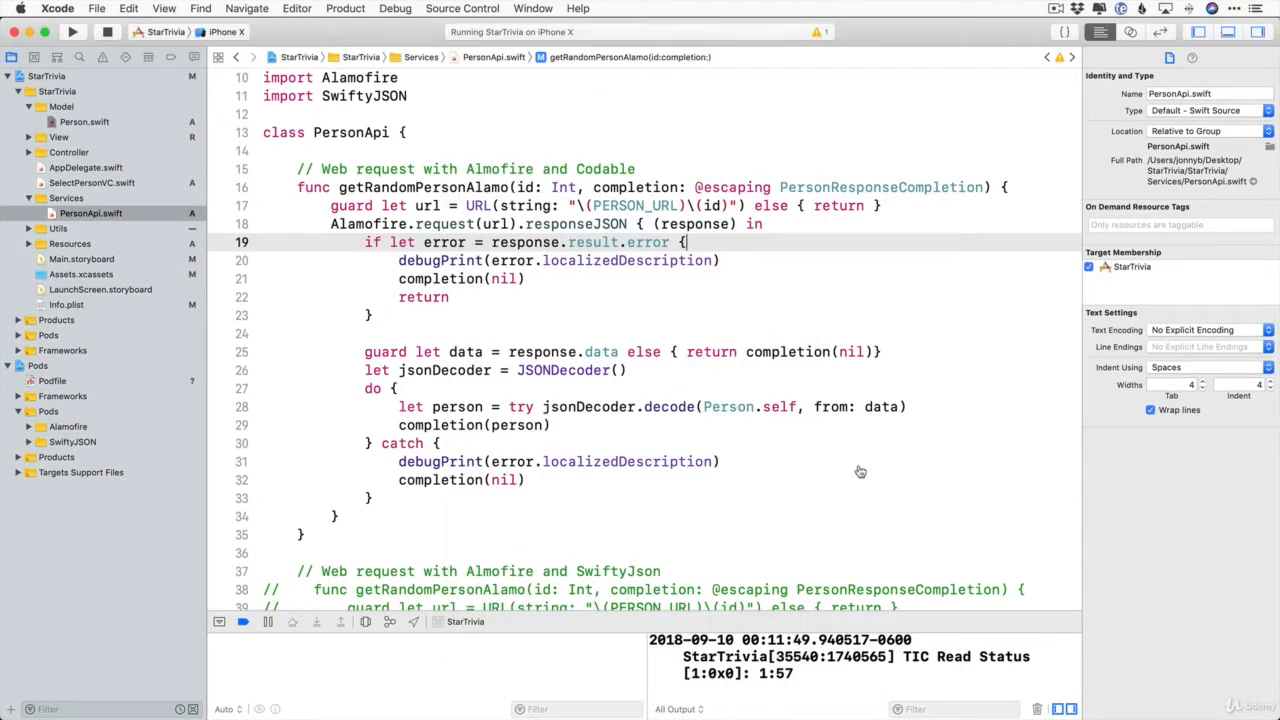
key("super+Tab")
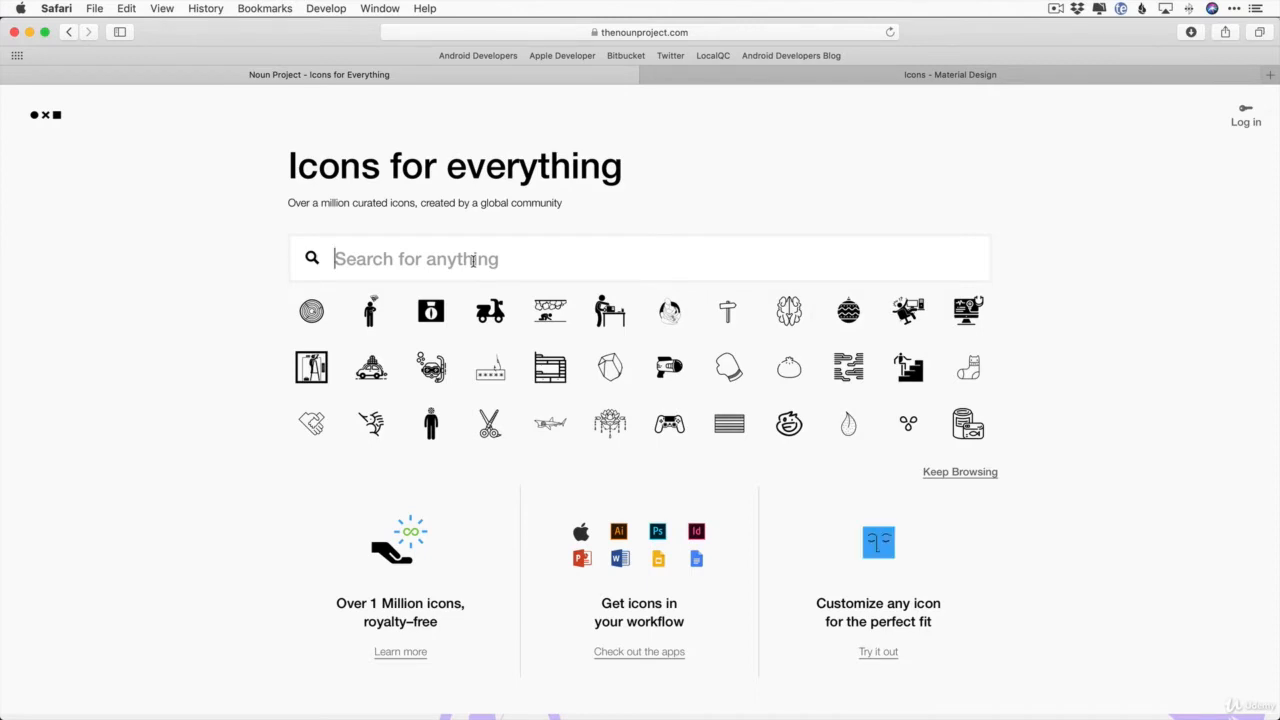
Search the Noun Project for "planet" and move the Simulator window out of the way of the search page
type("planet")
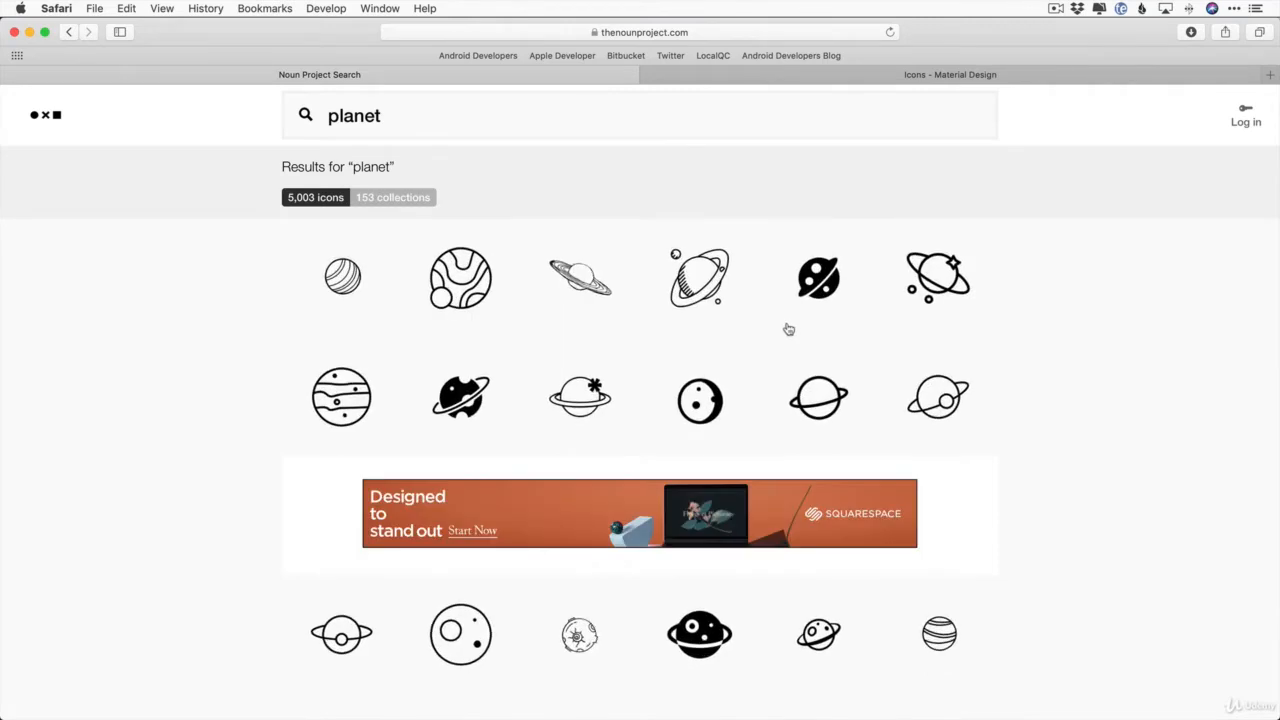
scroll(890, 340, "down", 3)
scroll(1041, 374, "down", 5)
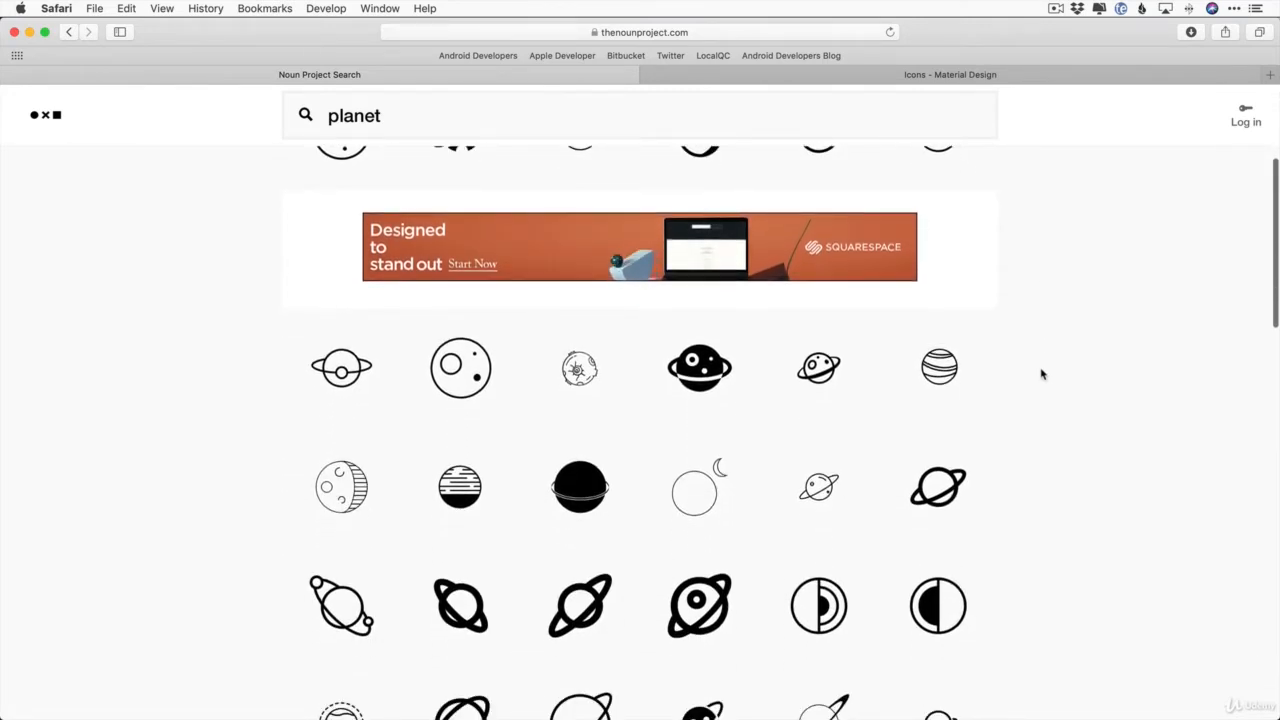
key("super+Tab")
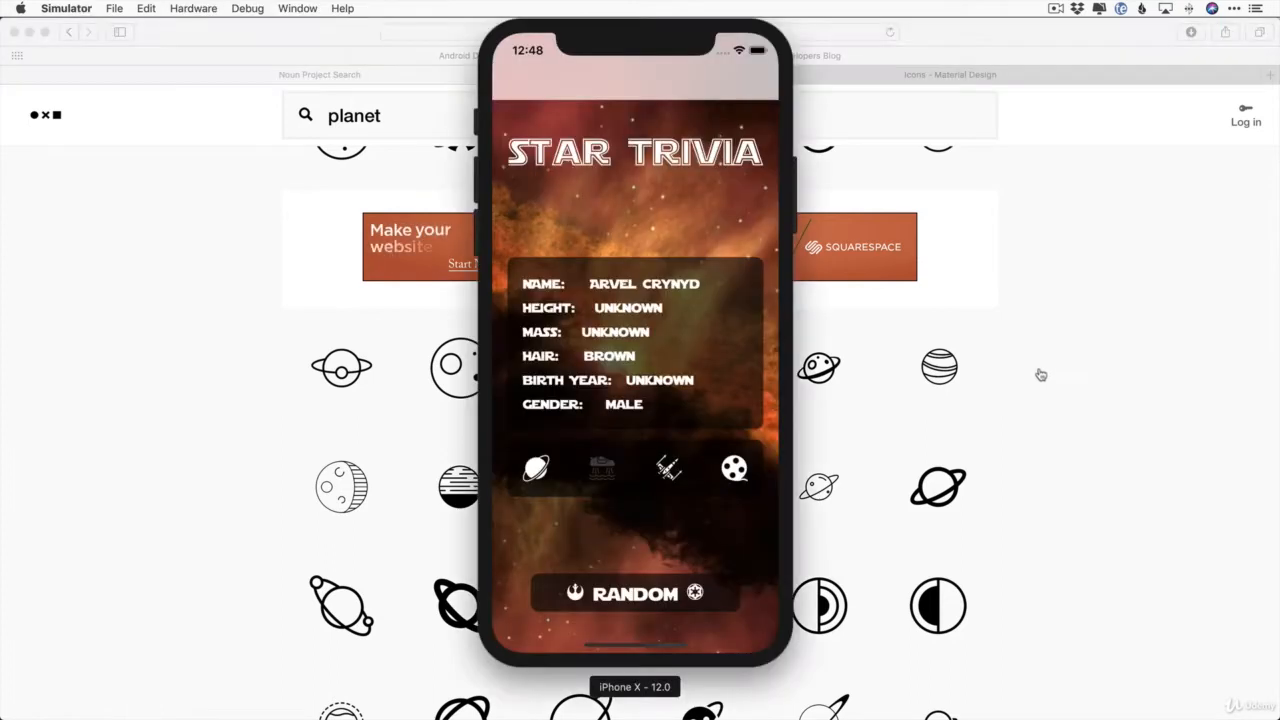
left_click_drag(663, 38, 1279, 40)
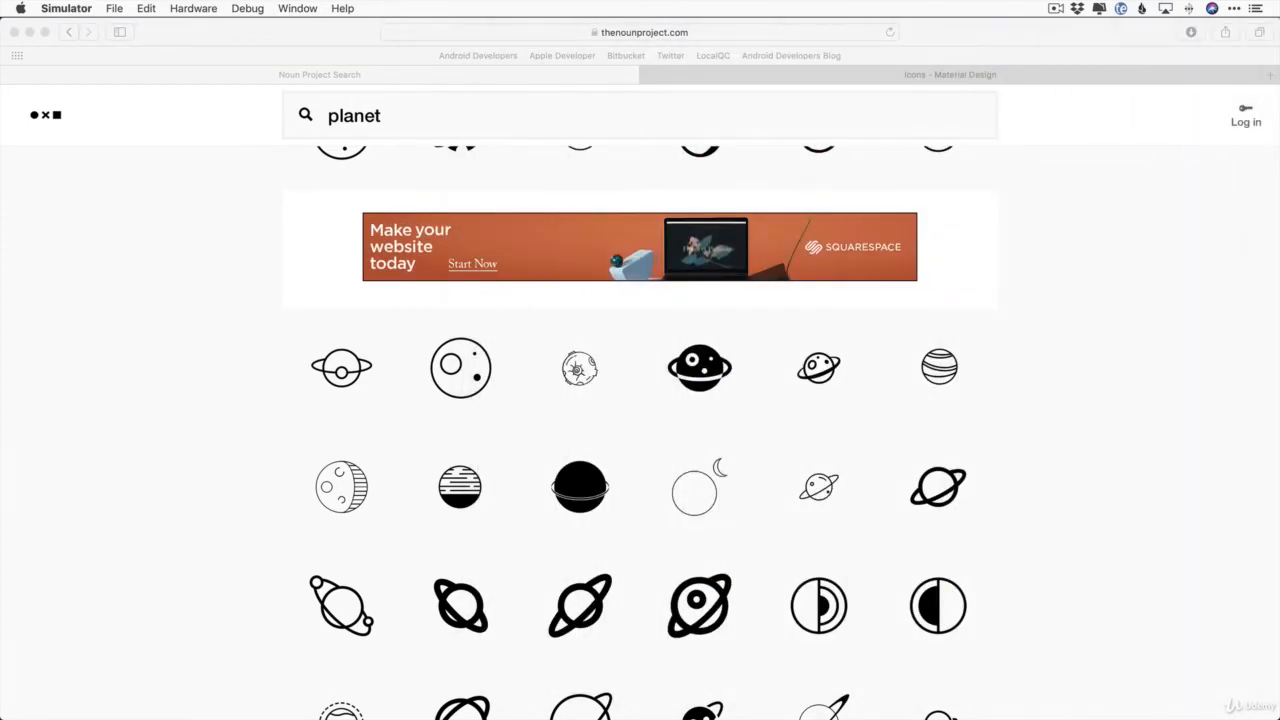
Look through the planet icons and open the solid black ringed planet with a small moon by Vectors Market
scroll(910, 378, "down", 5)
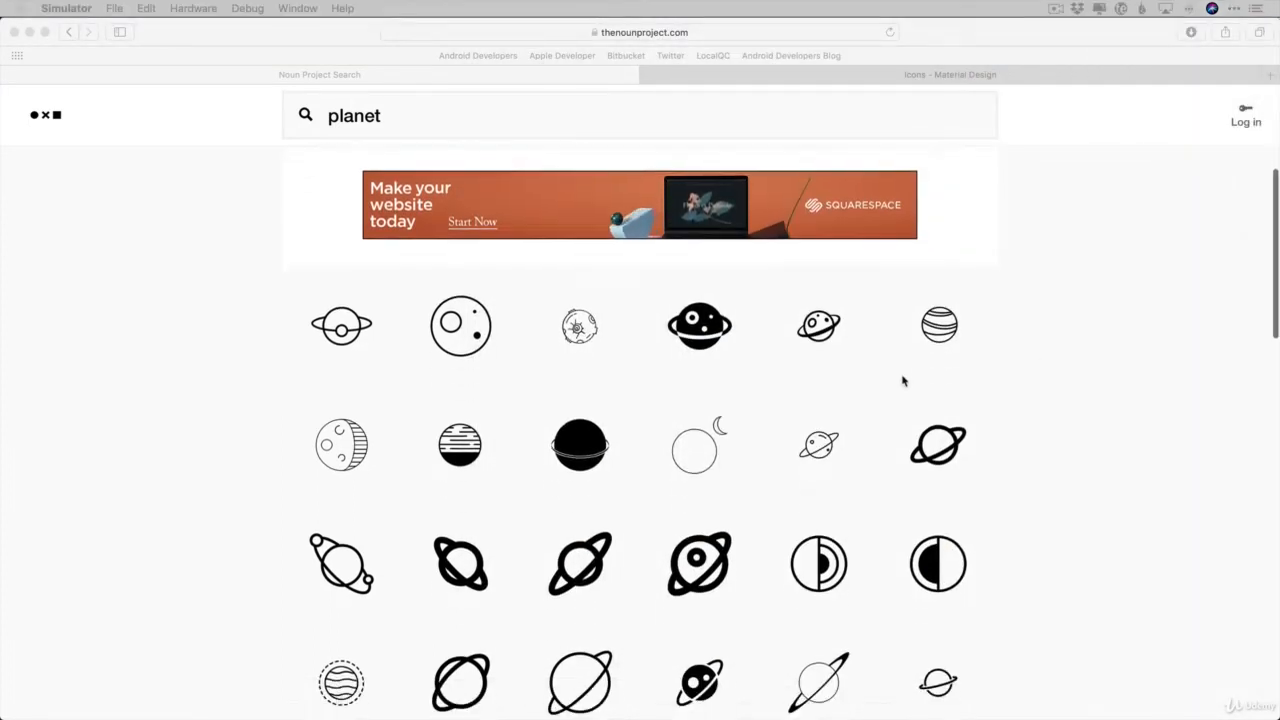
scroll(843, 446, "down", 7)
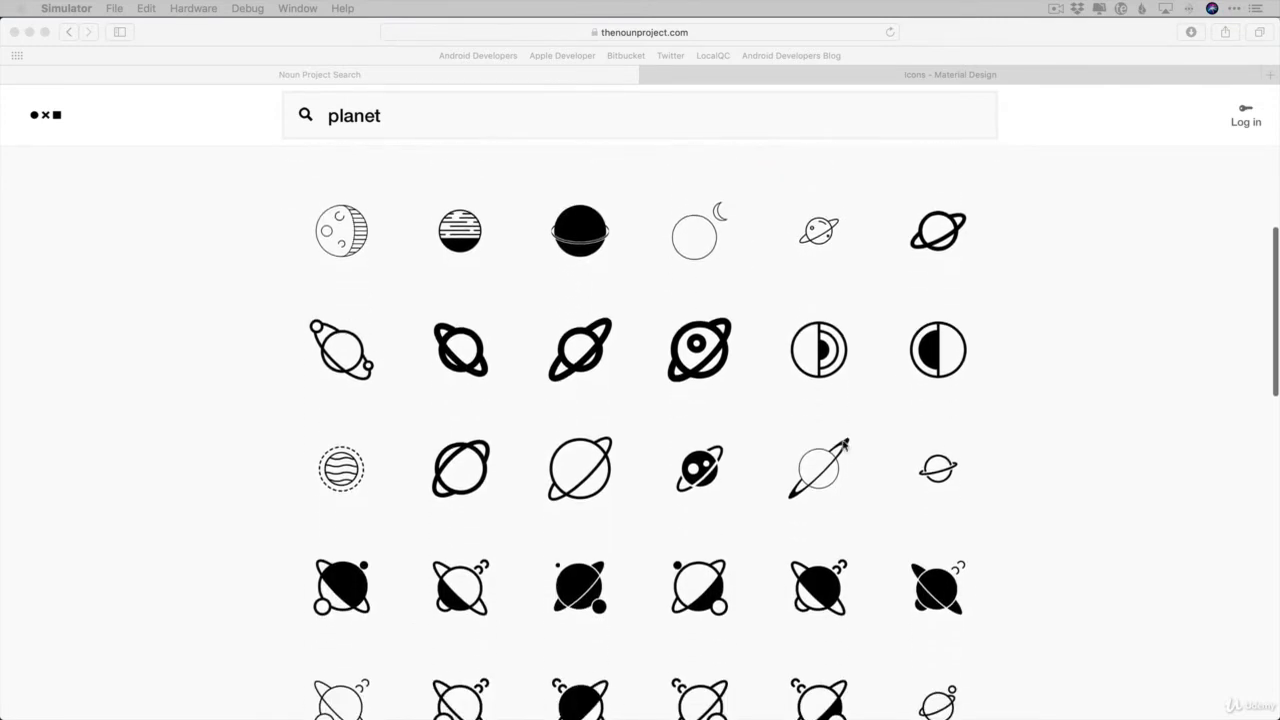
scroll(843, 446, "down", 10)
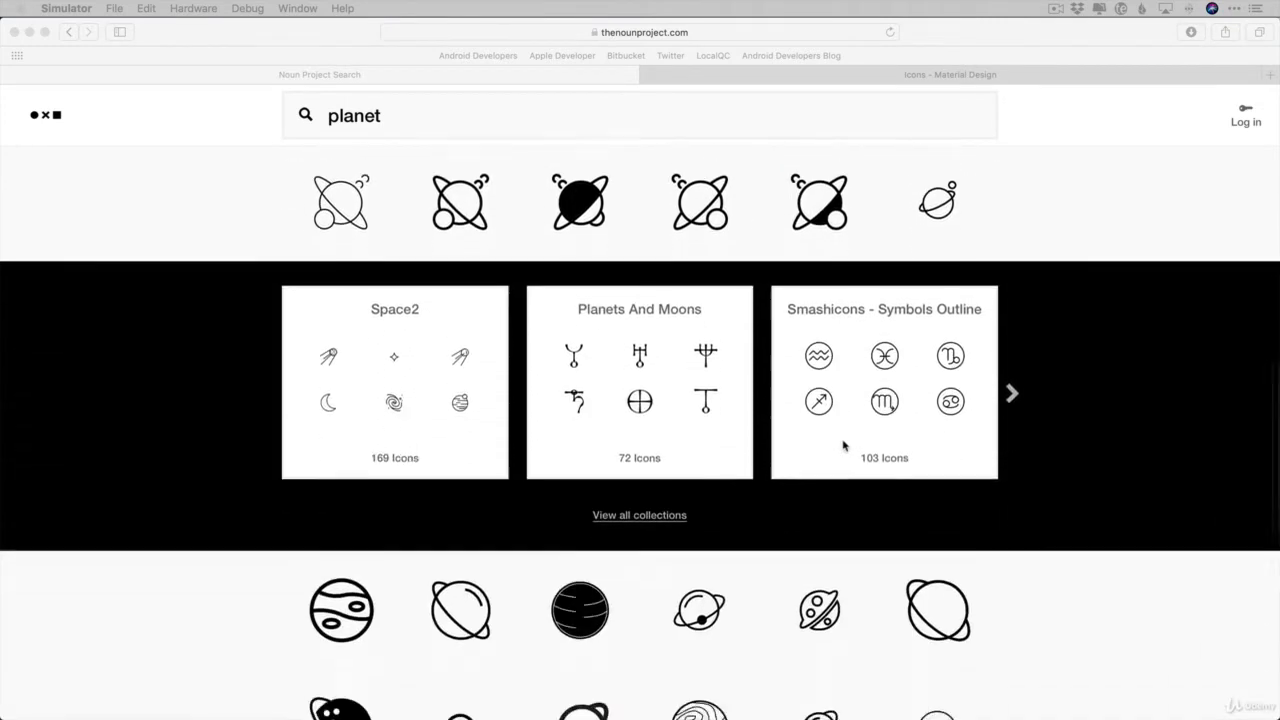
scroll(843, 446, "down", 10)
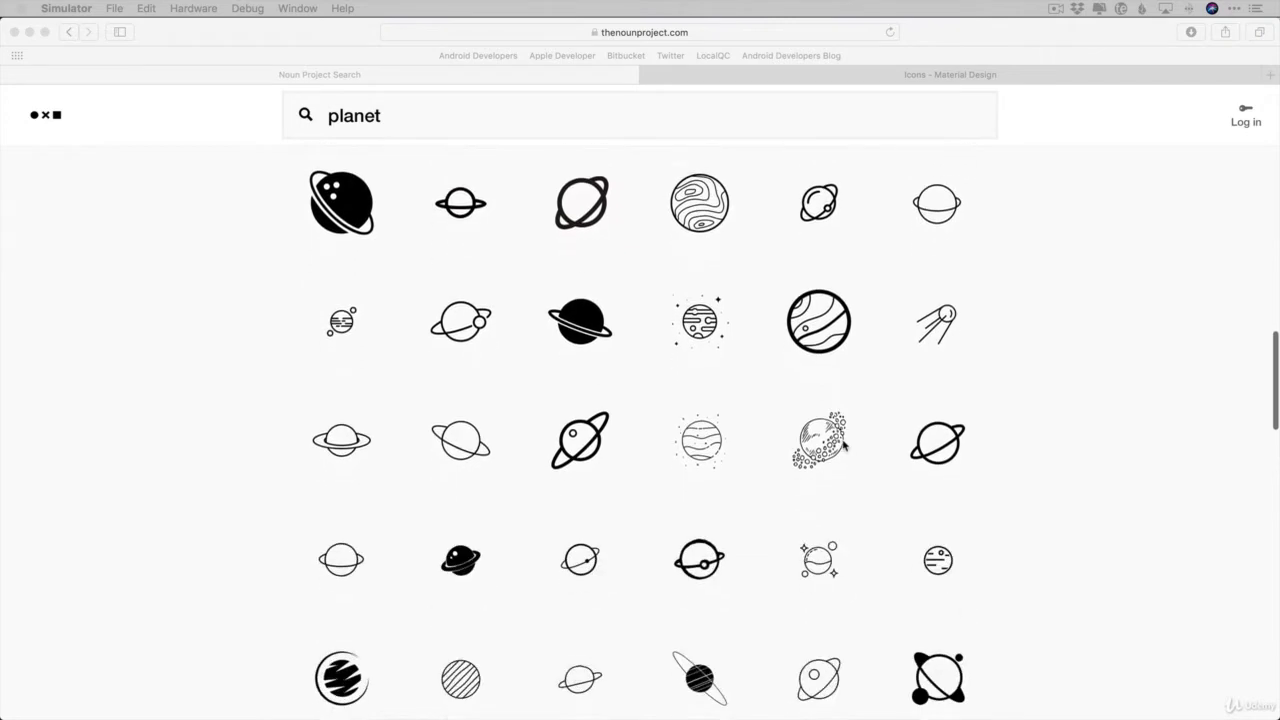
scroll(843, 446, "down", 15)
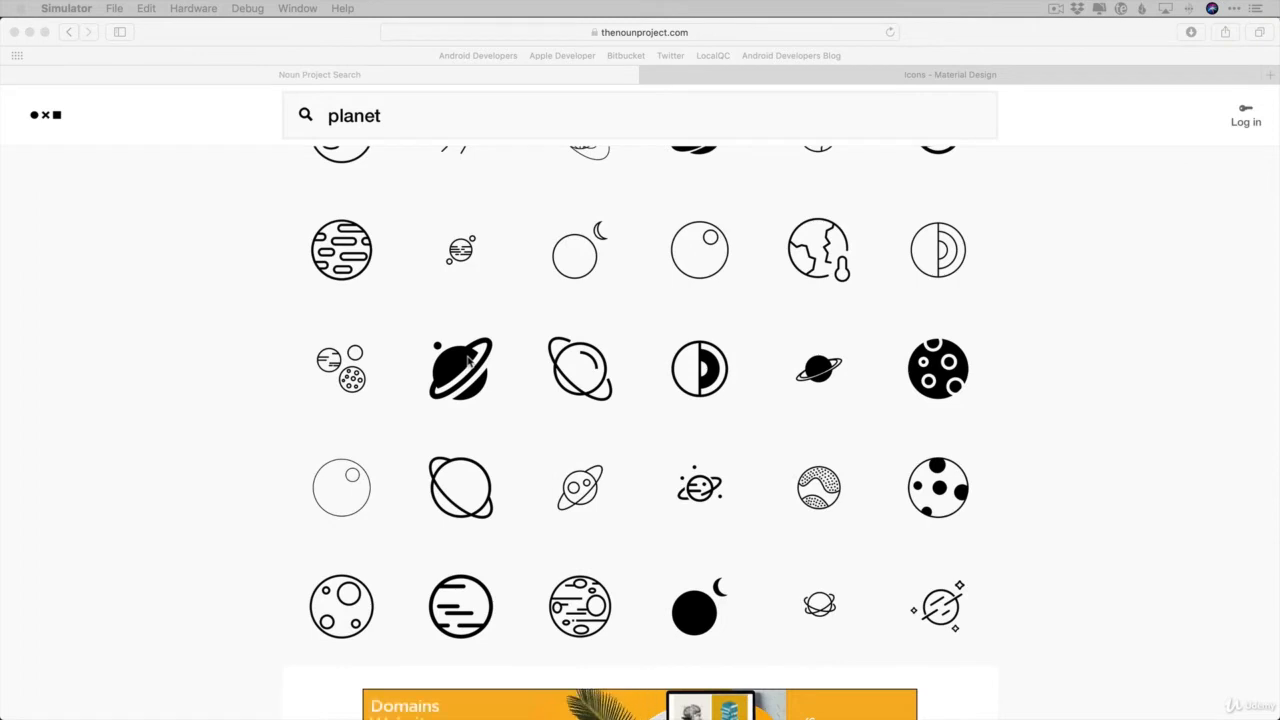
left_click(461, 360)
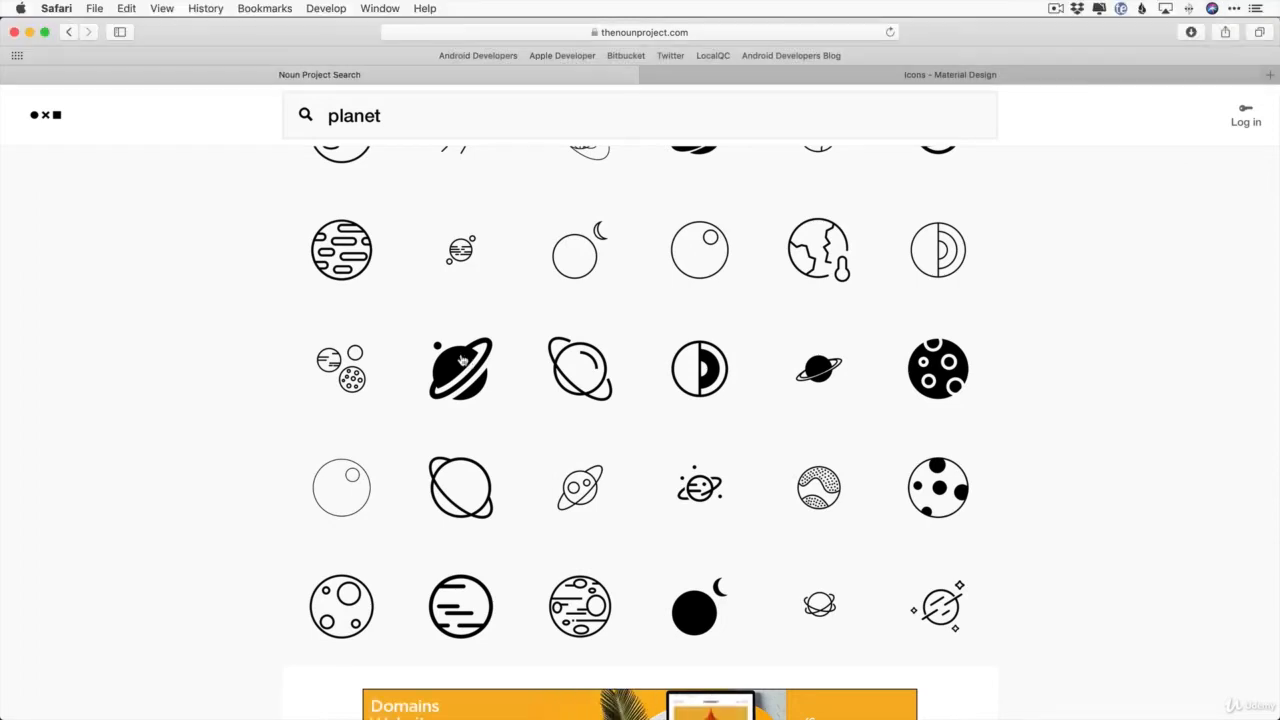
left_click(457, 365)
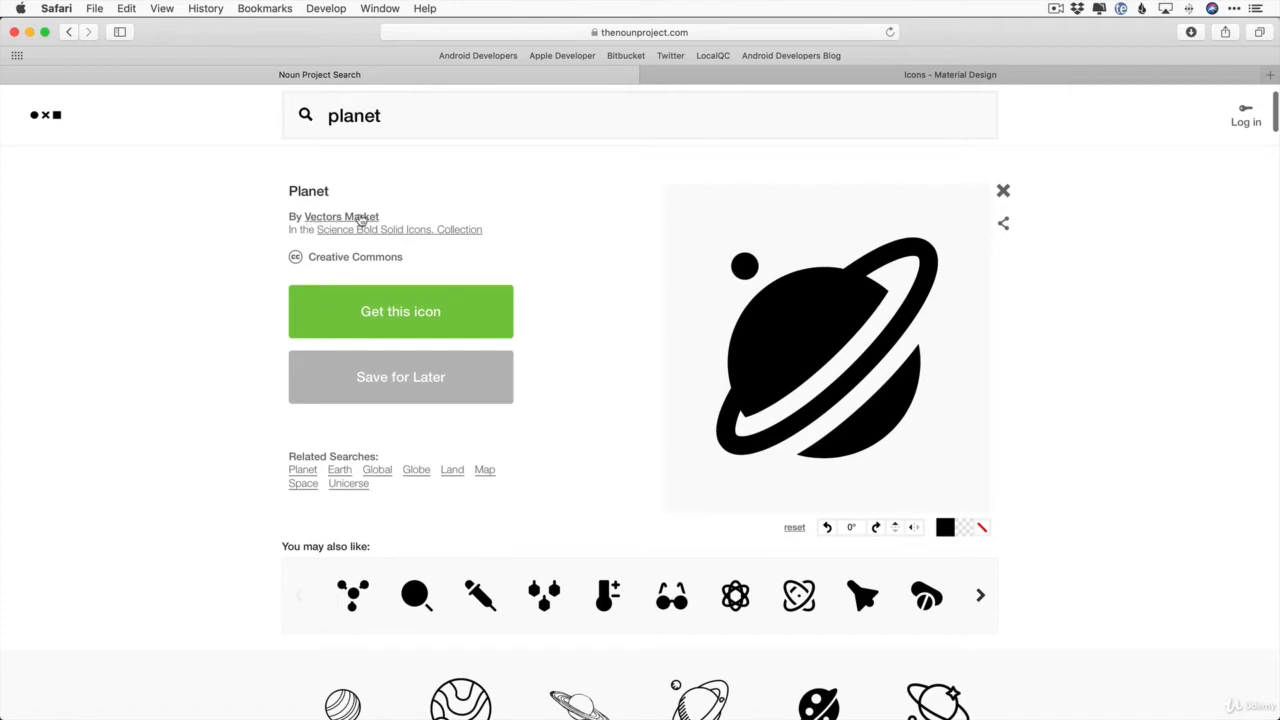
Request the Planet icon and log in to the existing Noun Project account instead of creating one
left_click(432, 320)
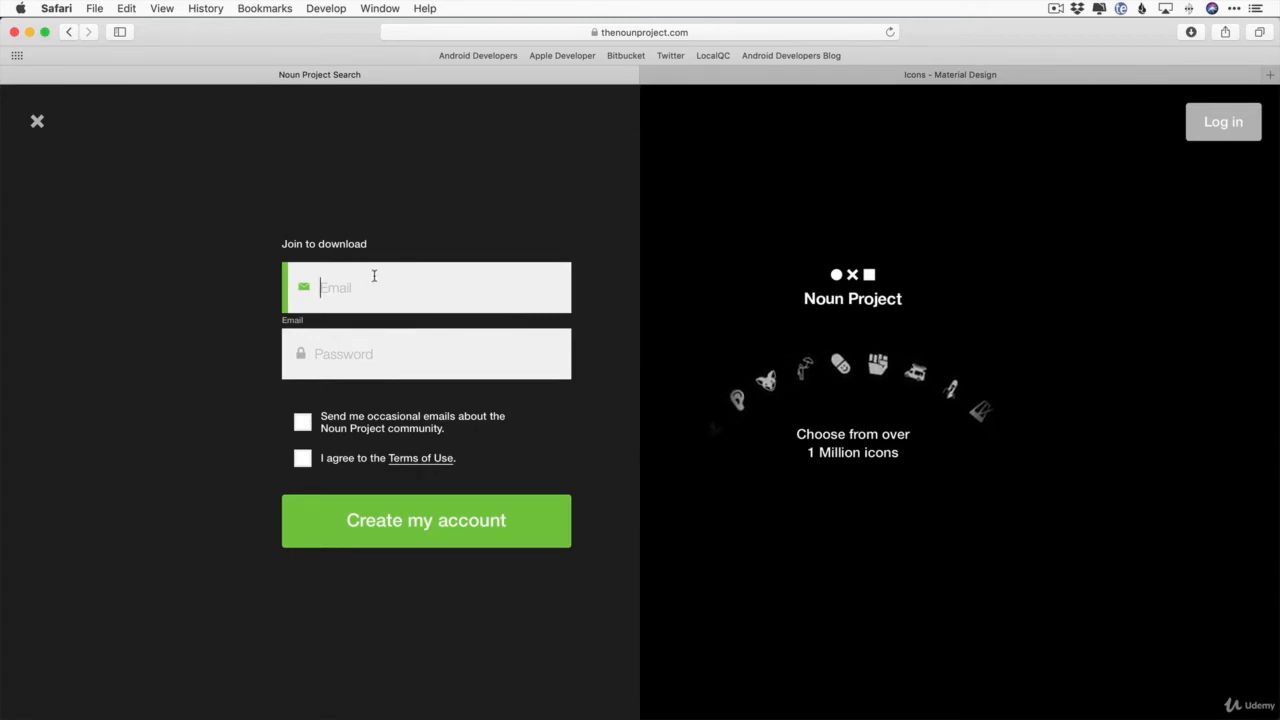
left_click(1228, 121)
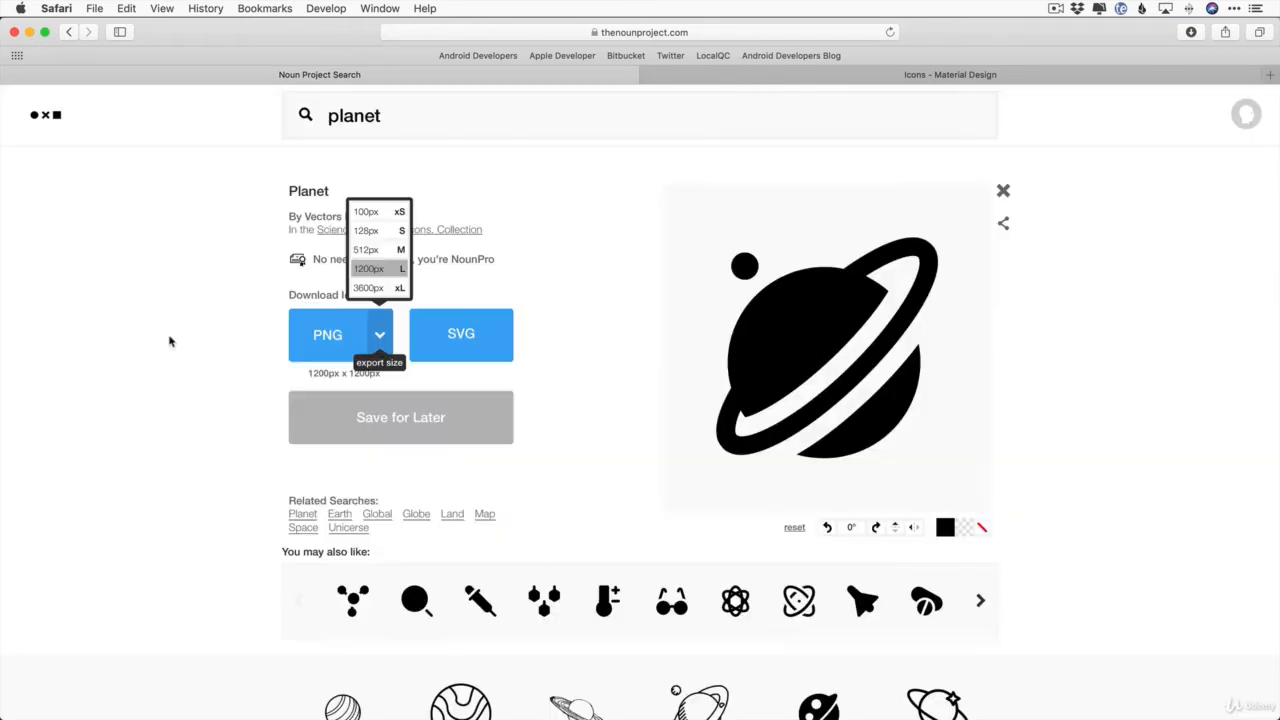
Set the PNG export size of the Planet icon to 100px
left_click(169, 340)
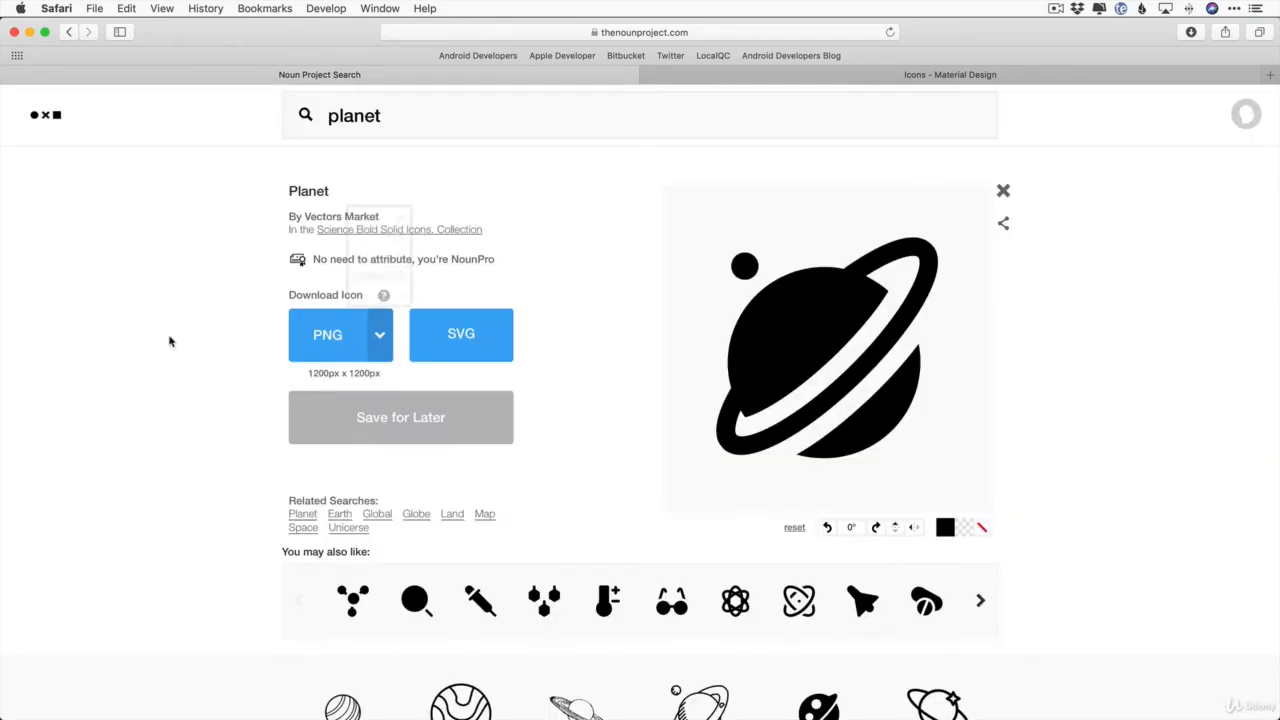
left_click(380, 336)
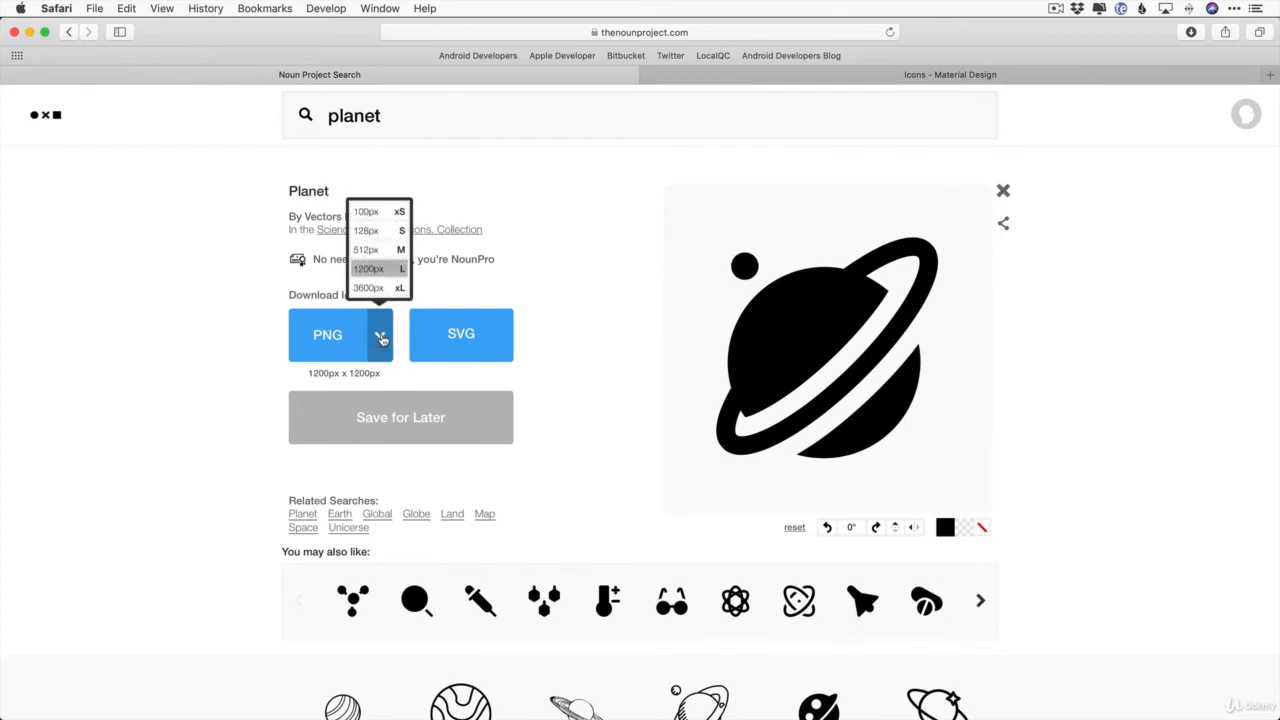
left_click(394, 216)
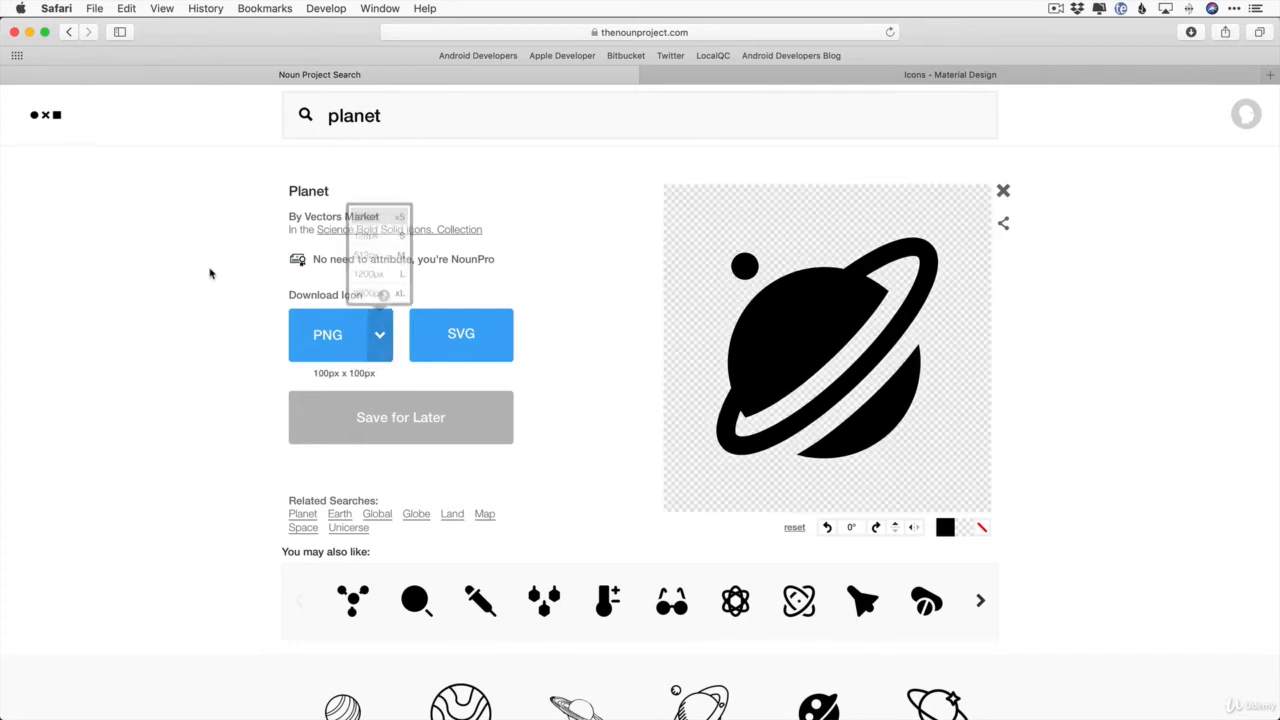
Recolour the Planet icon white (#FFFFFF) and download it as a PNG
left_click(945, 527)
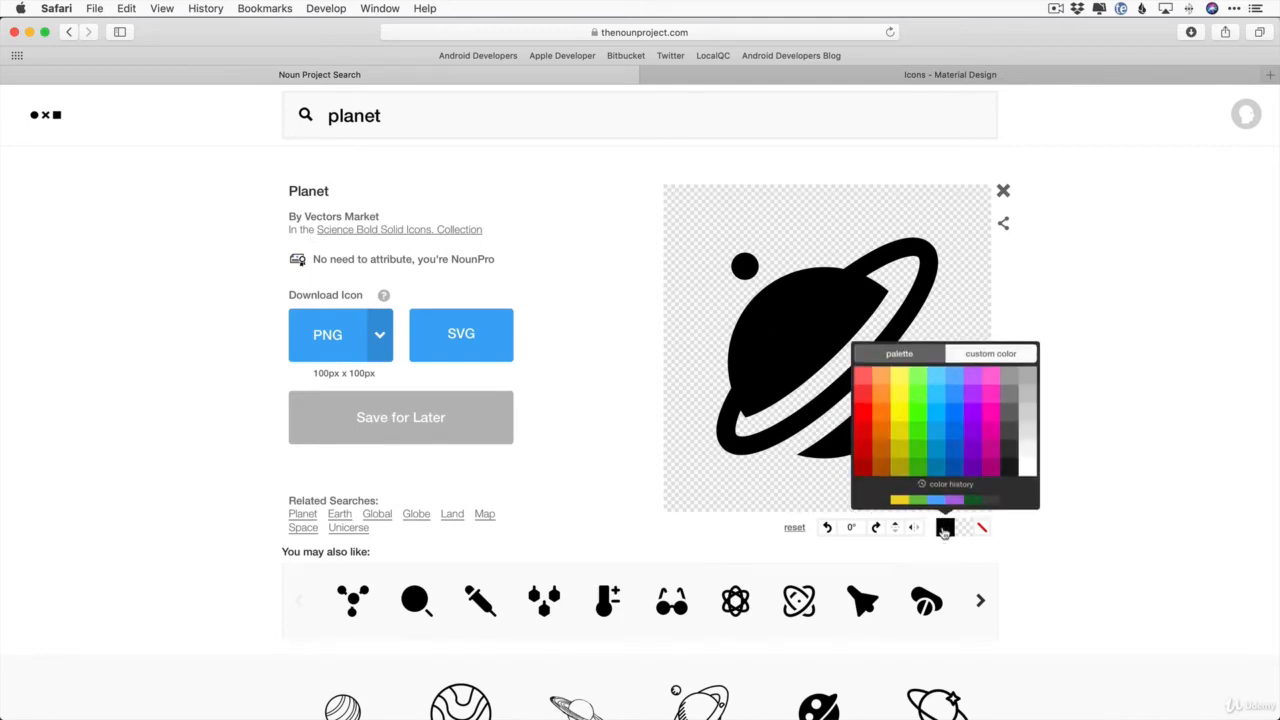
left_click(1025, 477)
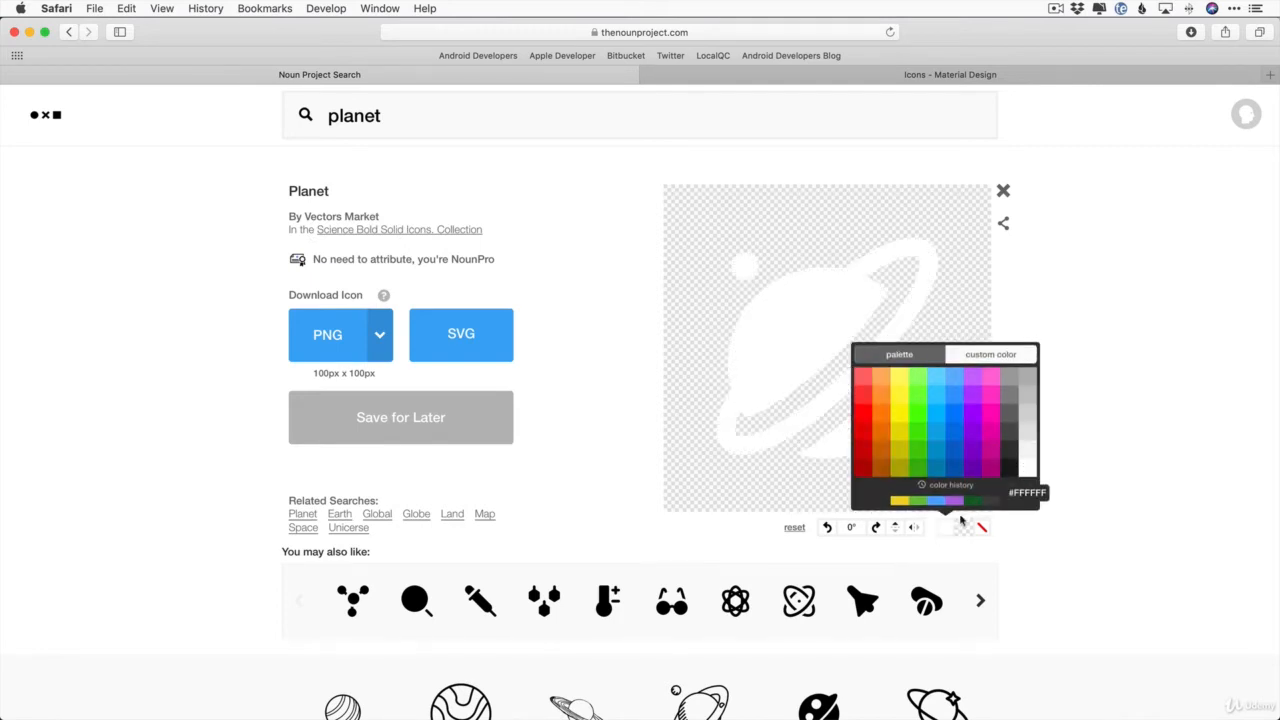
left_click(1053, 391)
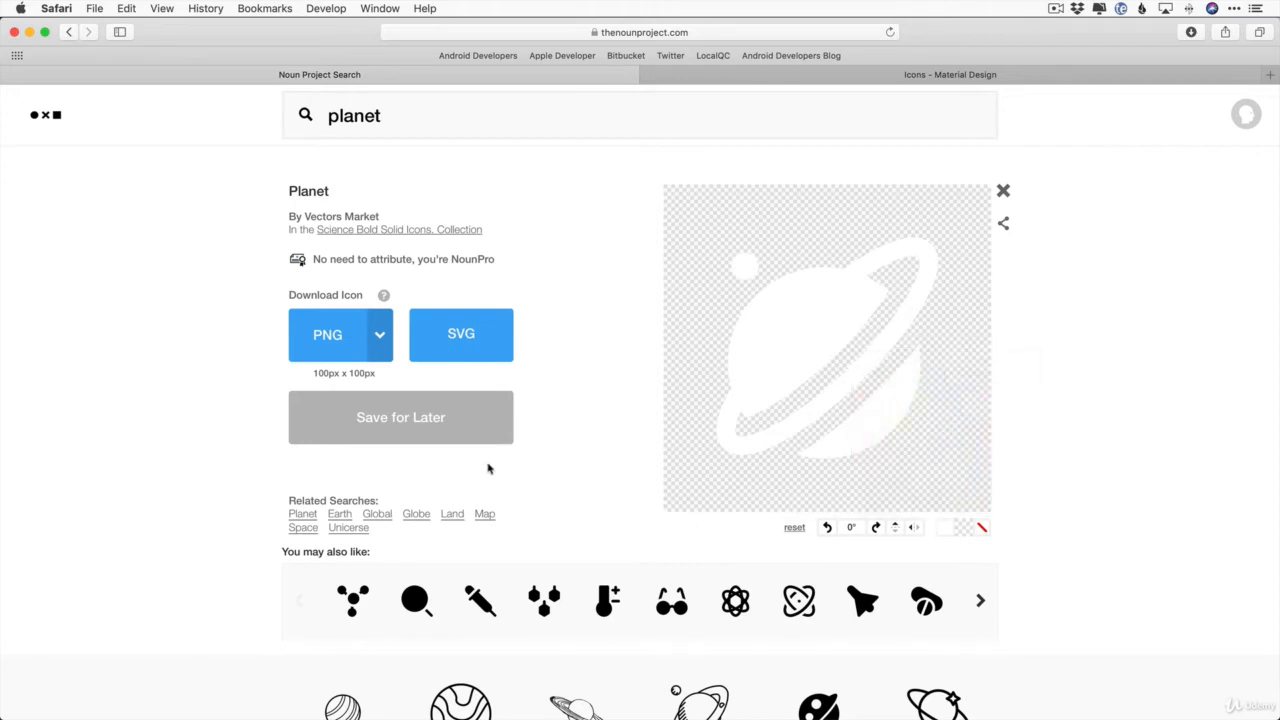
scroll(333, 374, "up", 2)
left_click(337, 407)
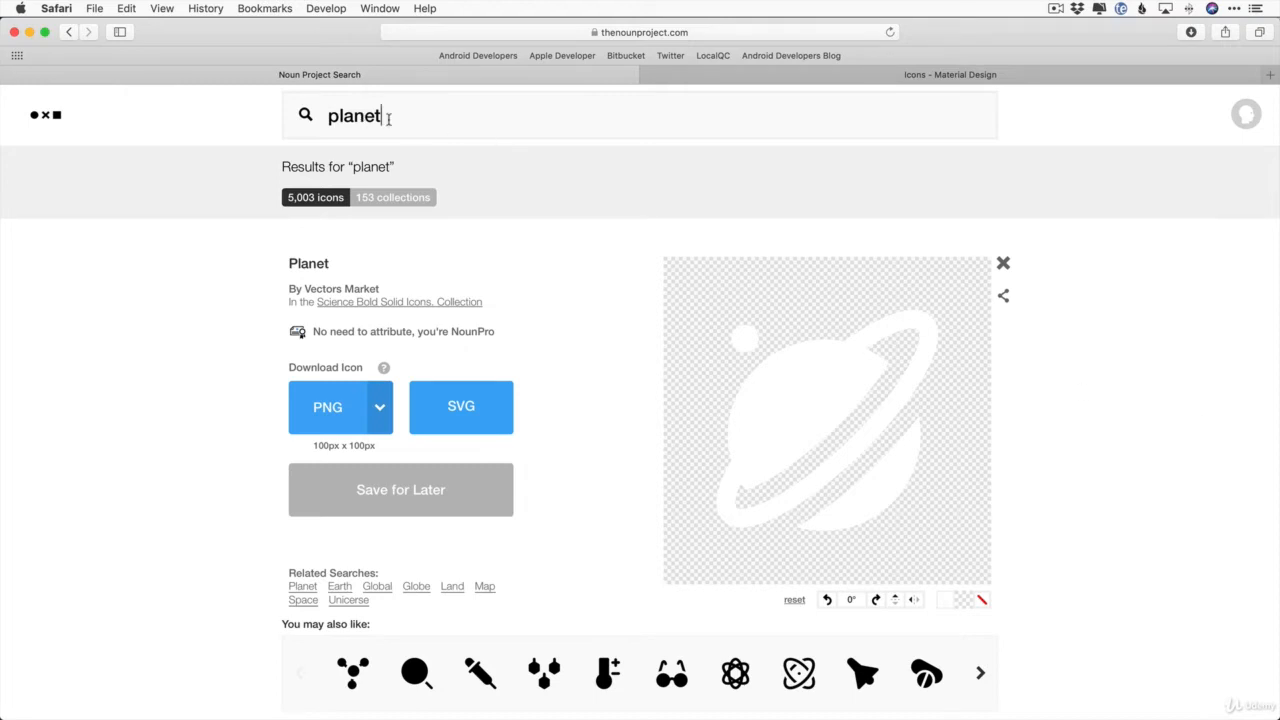
Search the icon library for "vehicle", and replace that search with "hover"
left_click_drag(388, 118, 295, 116)
type("vehicle")
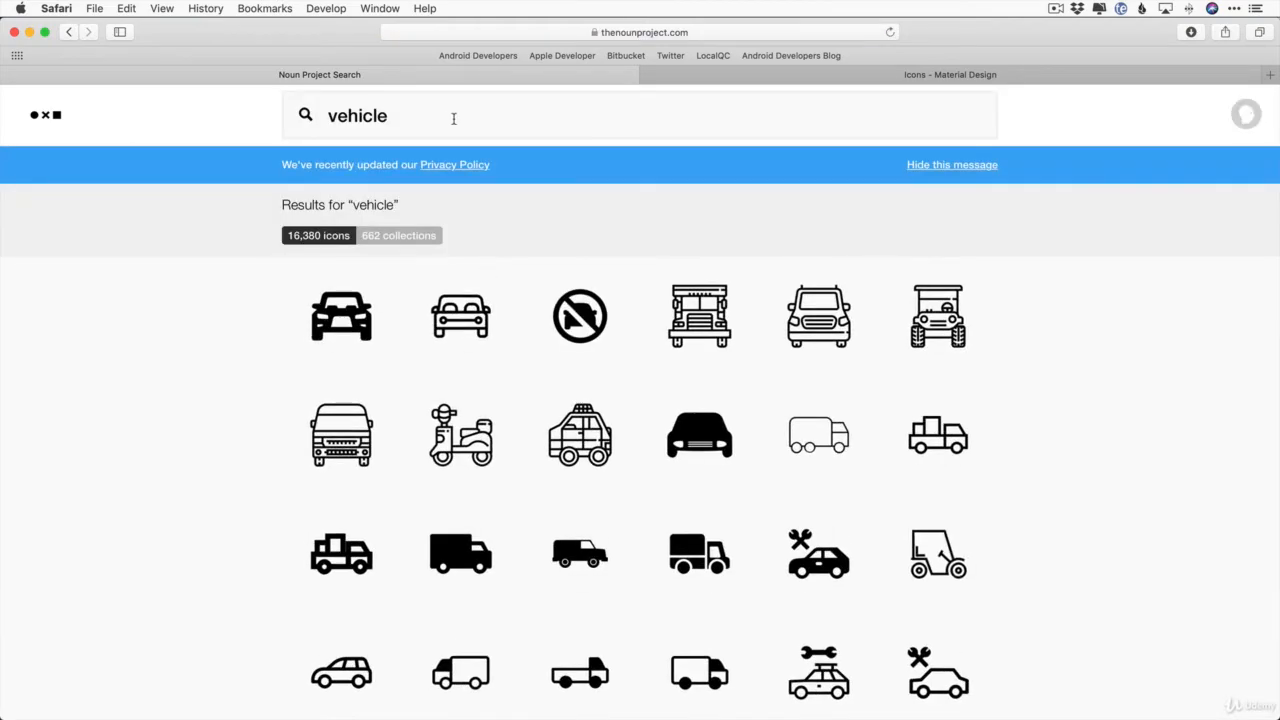
left_click(408, 120)
type("hover")
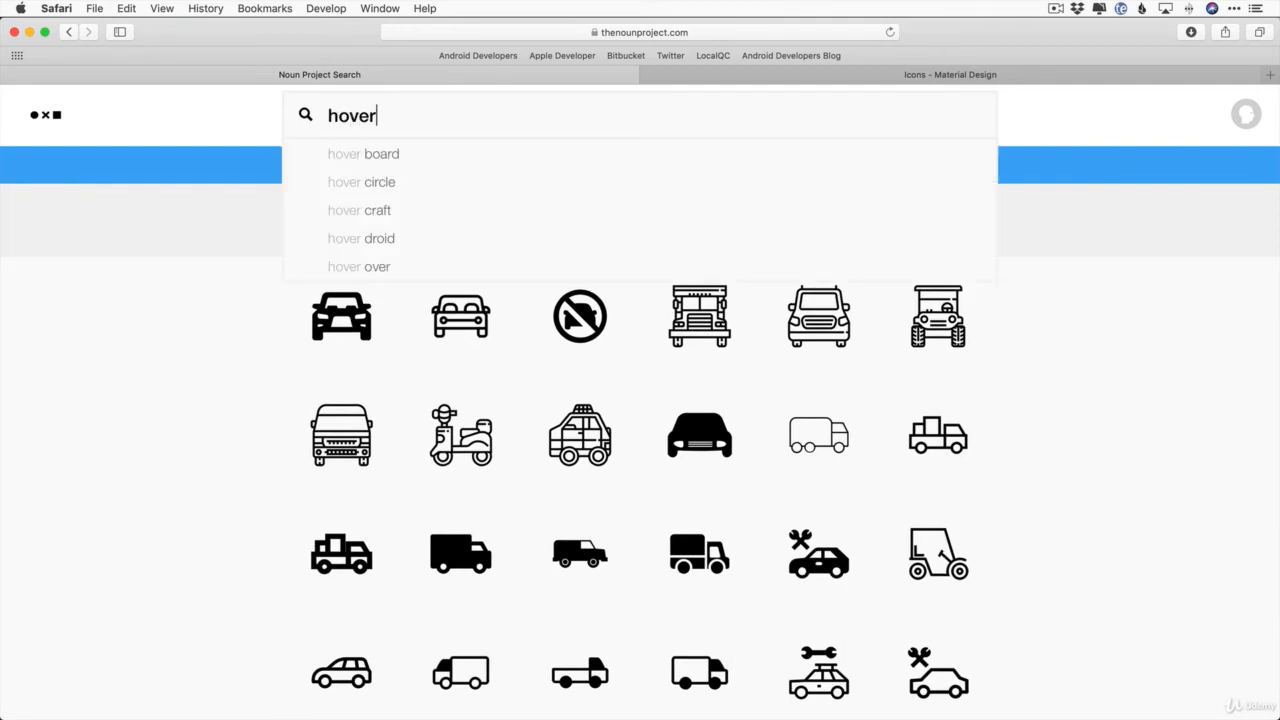
key("Return")
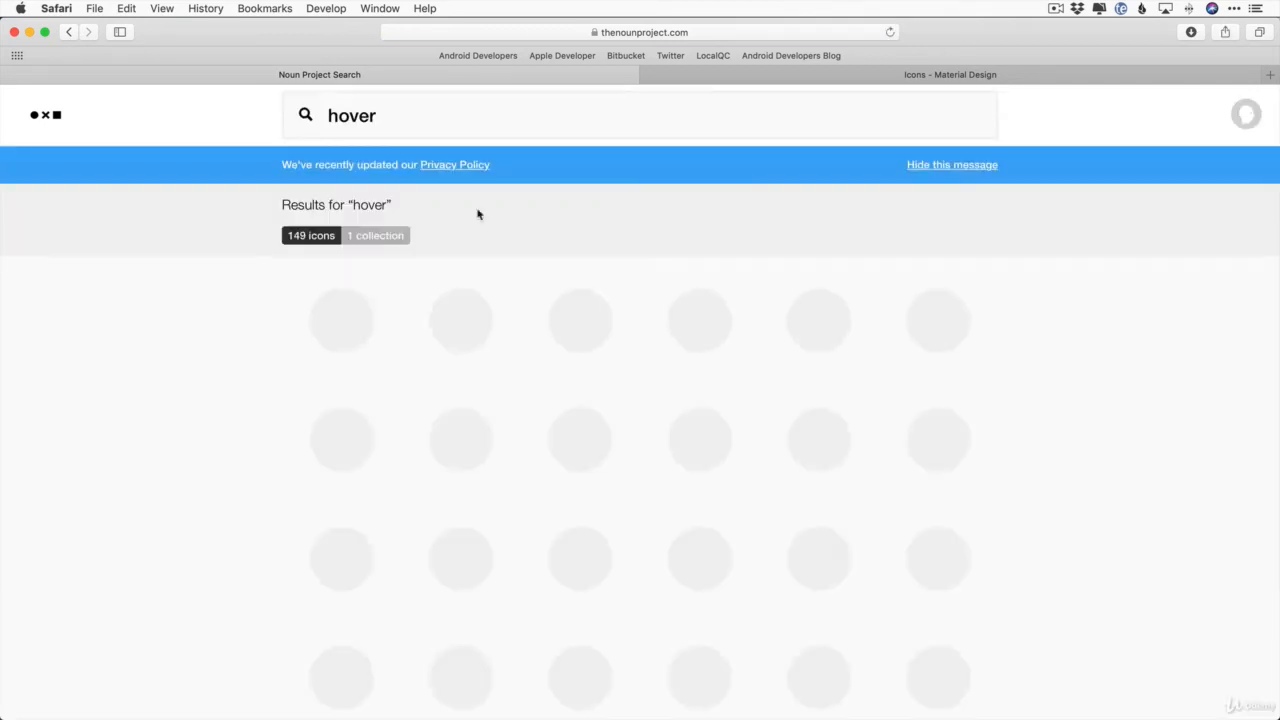
Look through the hover icons and open the solid personal hover car floating above wavy lines by ProSymbols
scroll(886, 395, "down", 2)
scroll(886, 399, "down", 5)
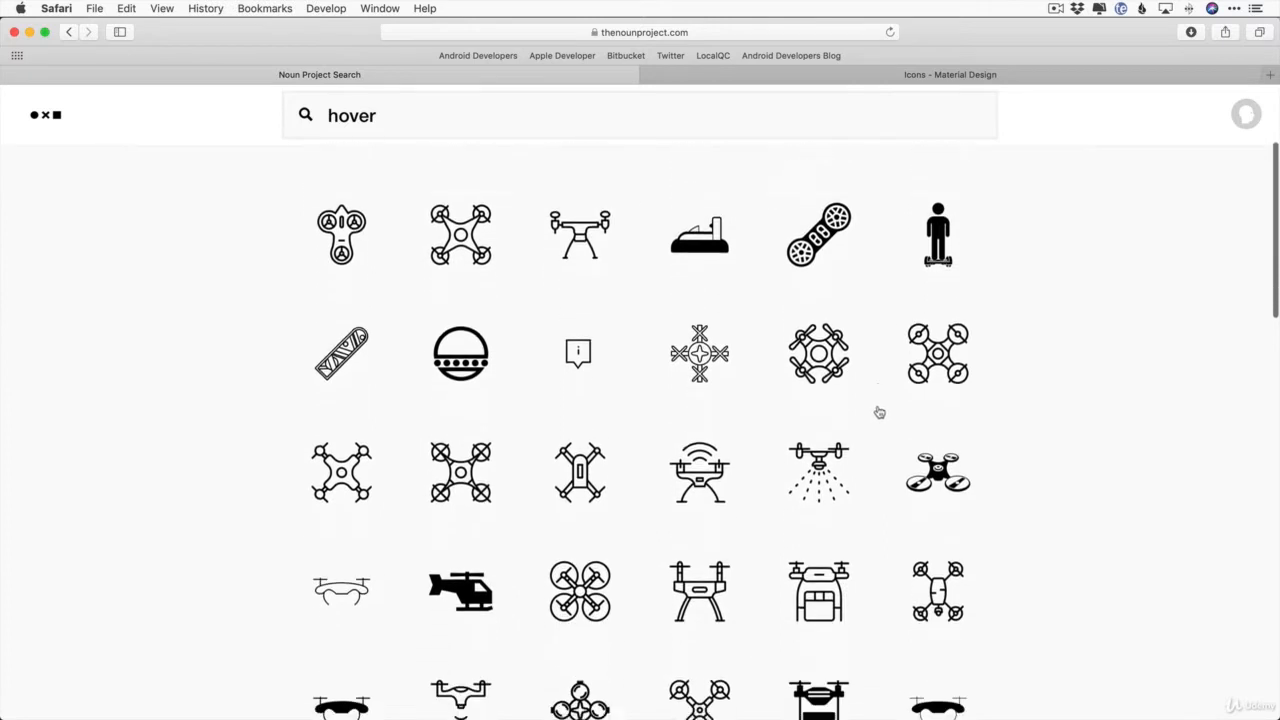
scroll(879, 412, "down", 5)
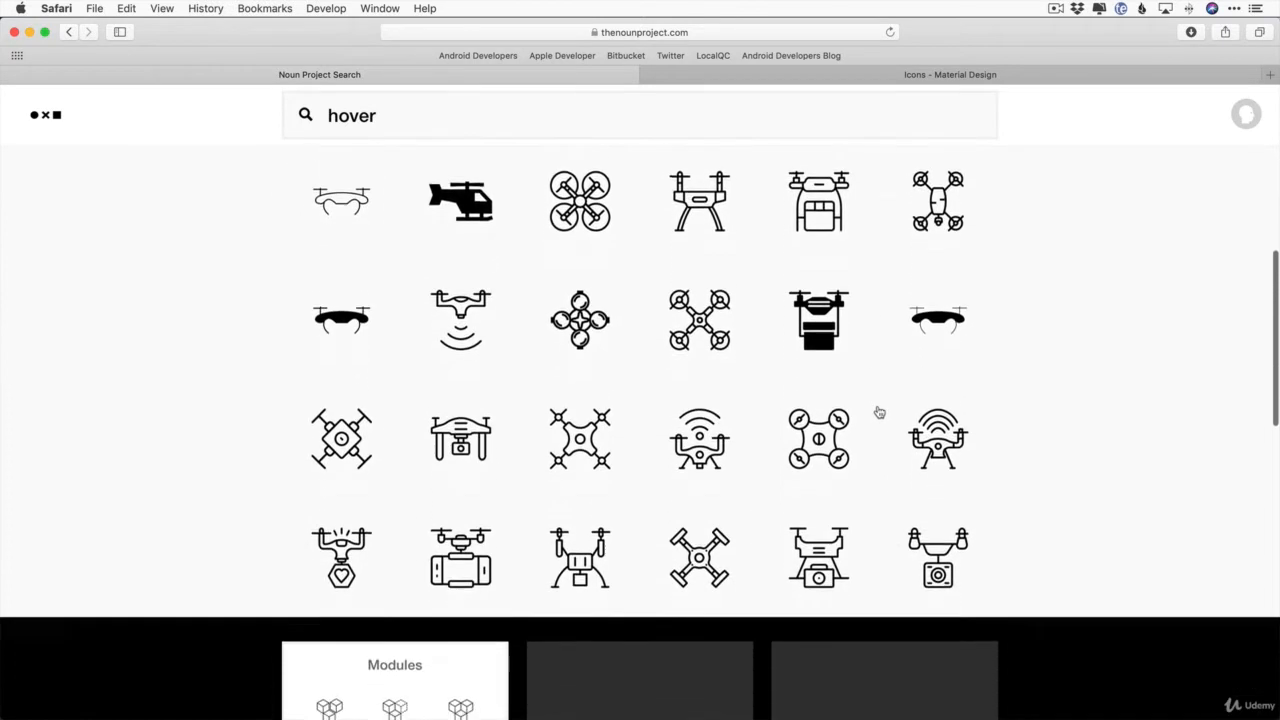
scroll(879, 412, "down", 6)
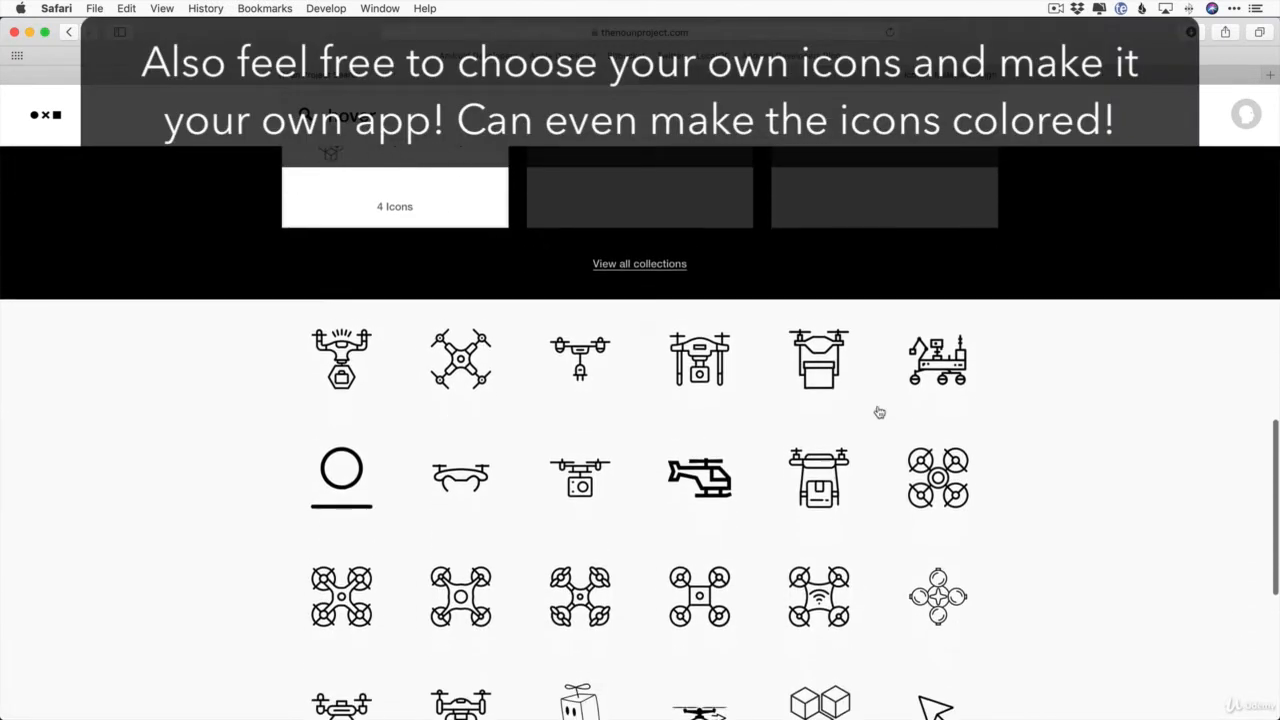
scroll(879, 412, "down", 6)
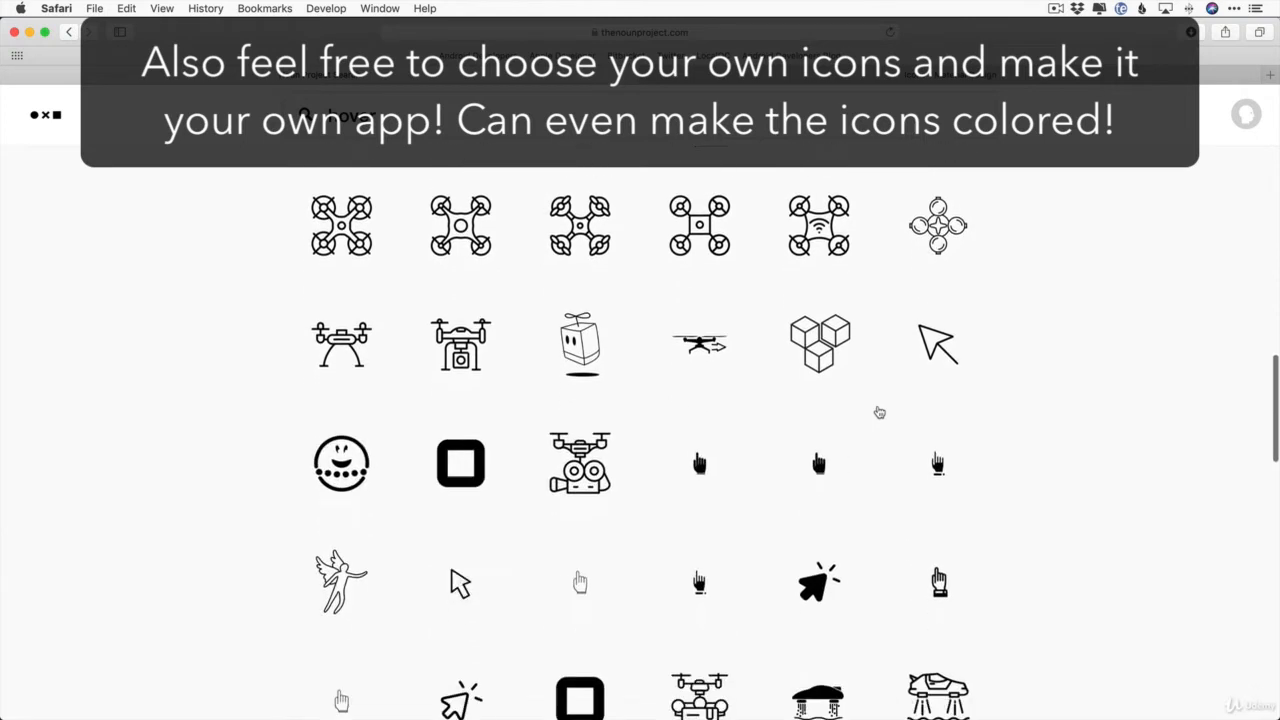
scroll(517, 423, "up", 1)
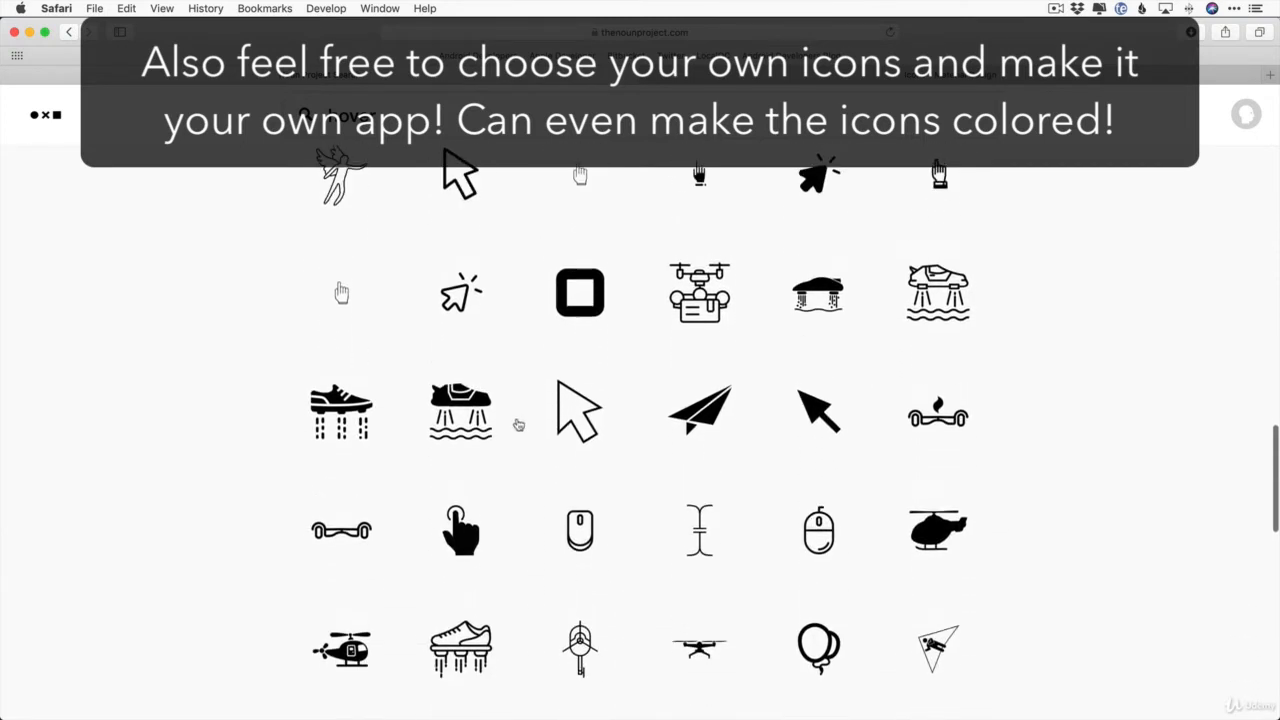
left_click(465, 405)
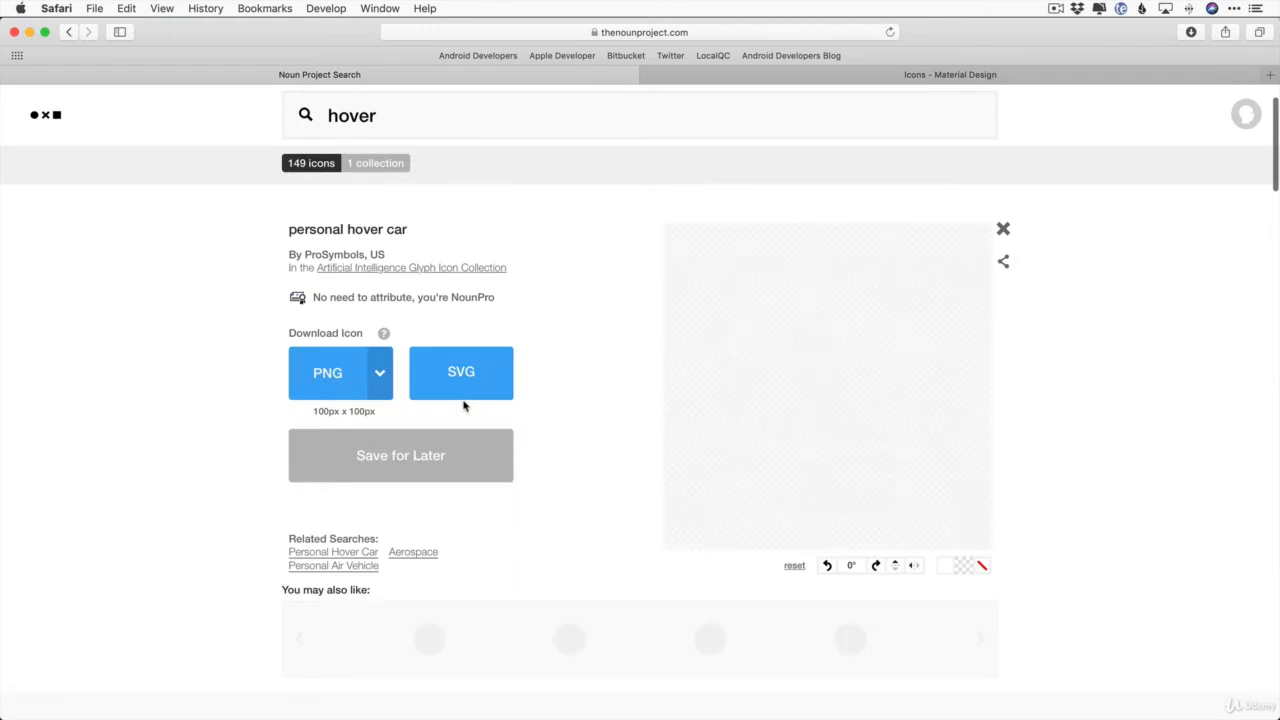
Check the PNG size options for the personal hover car icon and download it as a 100px PNG
left_click(380, 374)
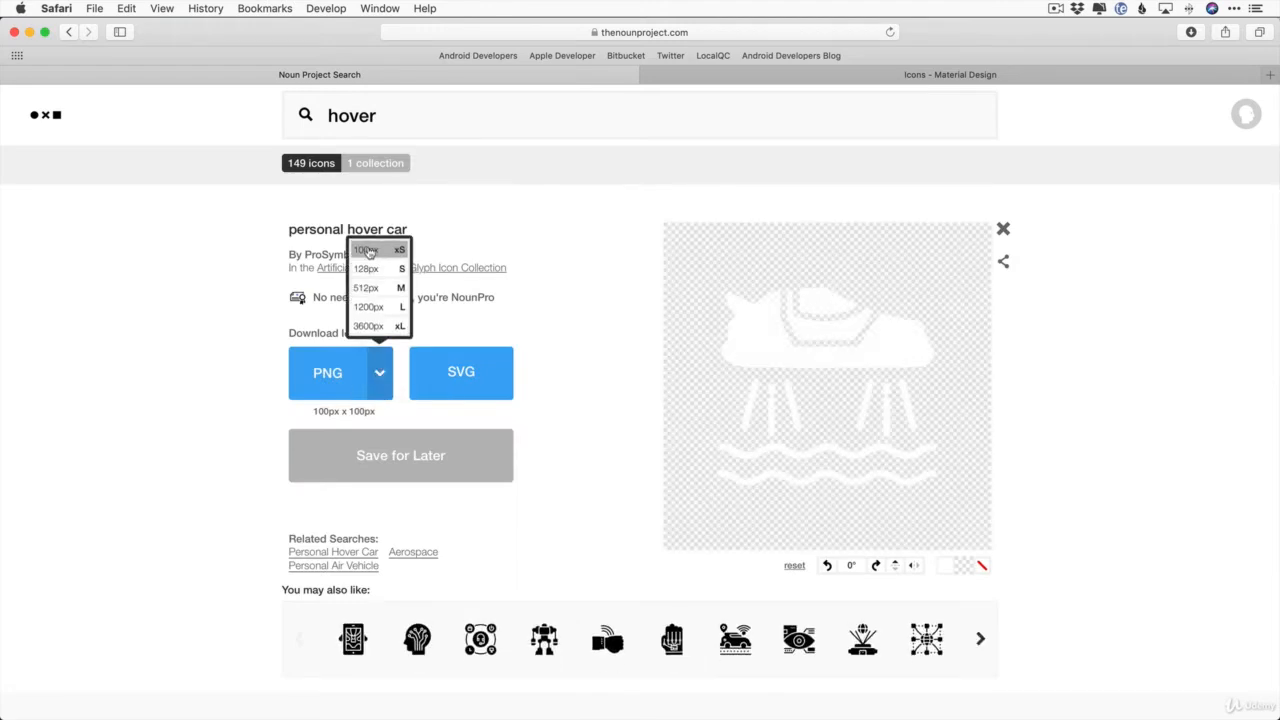
left_click(550, 324)
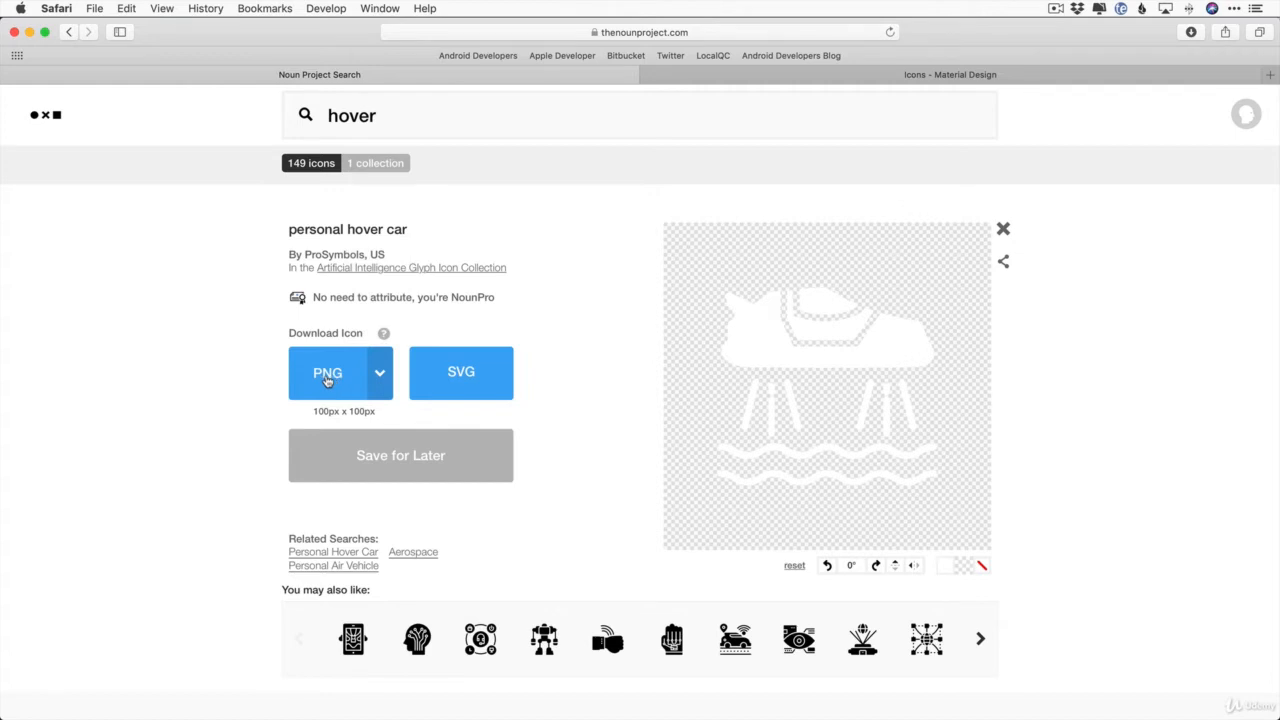
left_click(327, 380)
Search the icon library for "star wars"
type("star wars")
key("Return")
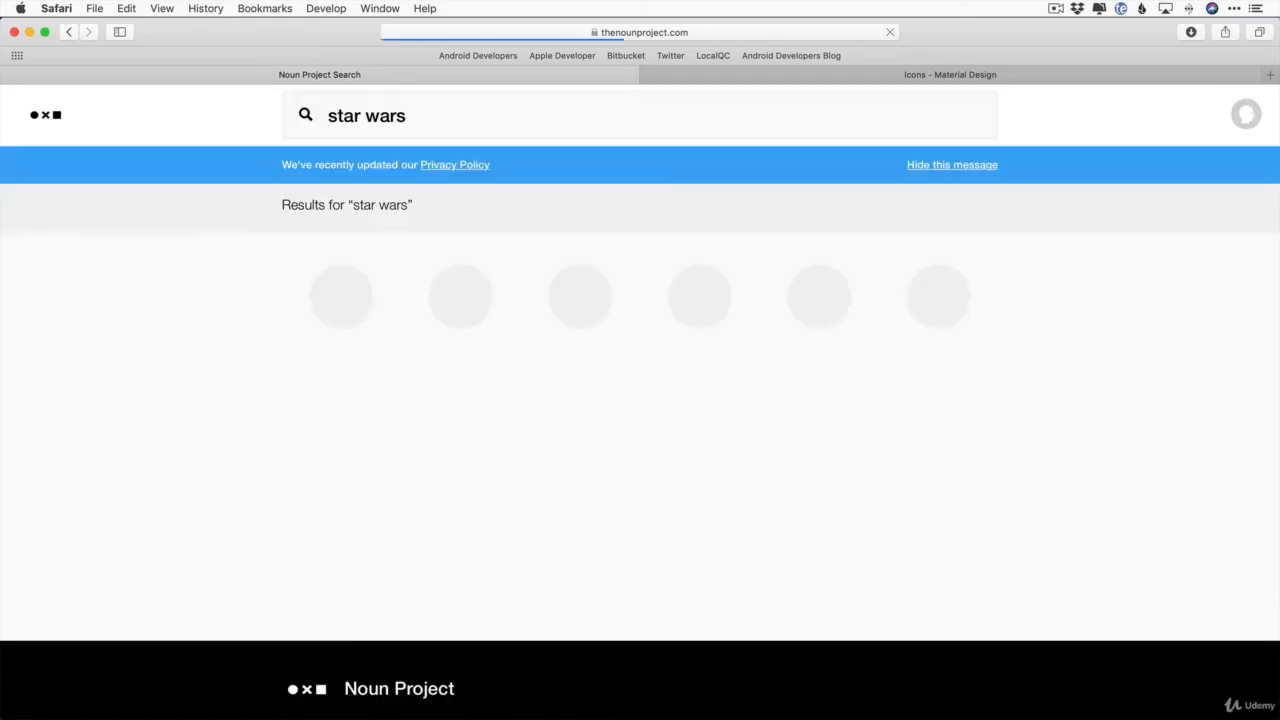
Look through the star wars icons and download the X Wing icon from the Movies 3 - Solid Collection as a 100px PNG
scroll(806, 453, "down", 1)
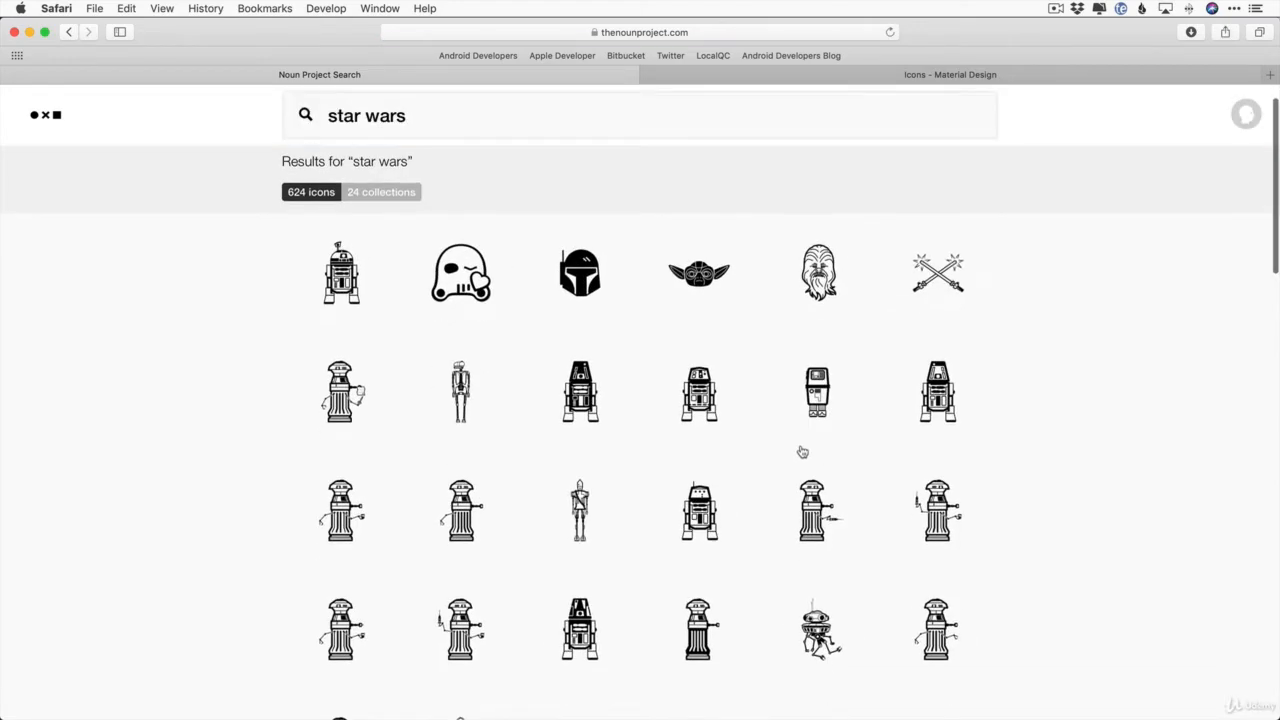
scroll(802, 452, "down", 2)
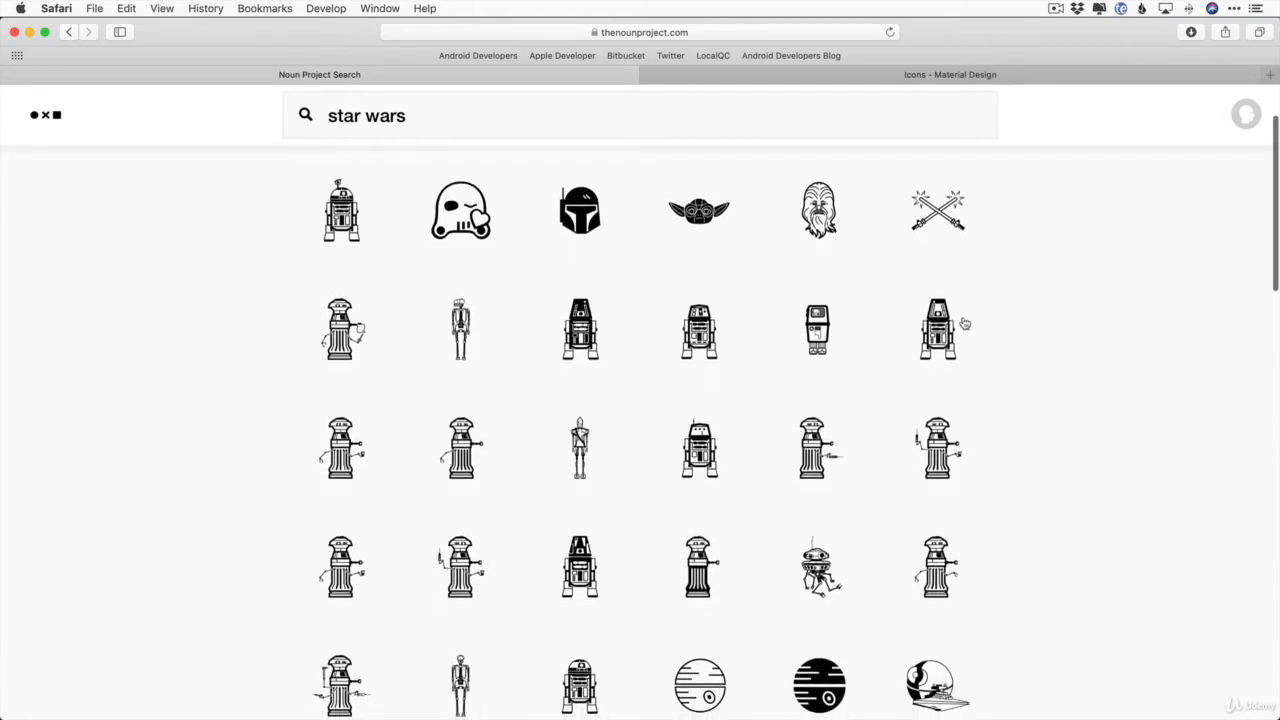
scroll(846, 471, "down", 4)
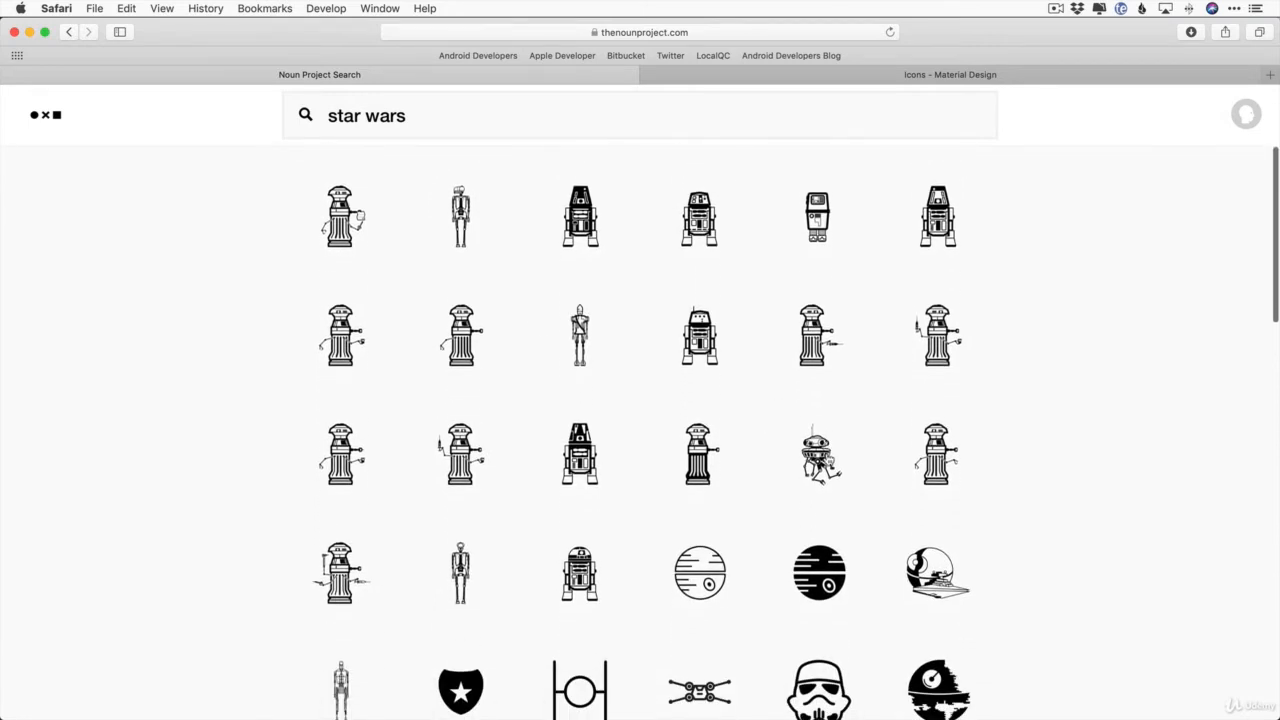
scroll(800, 460, "down", 7)
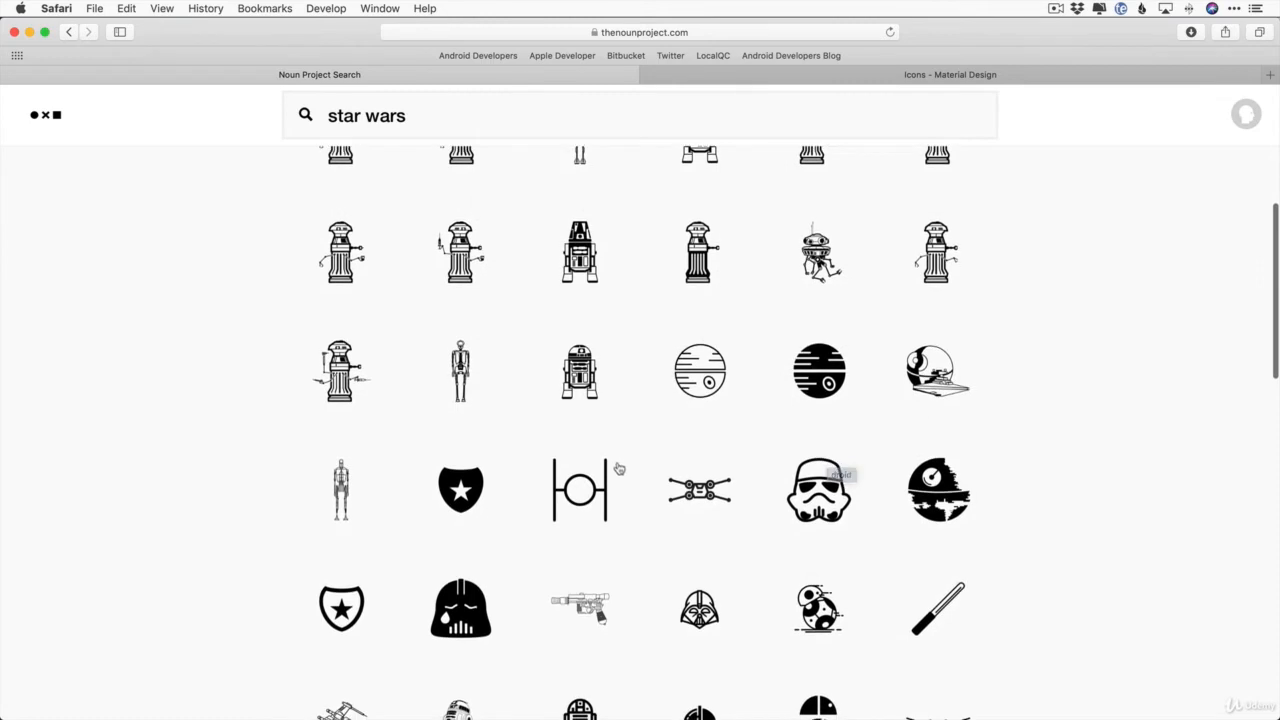
scroll(619, 468, "down", 5)
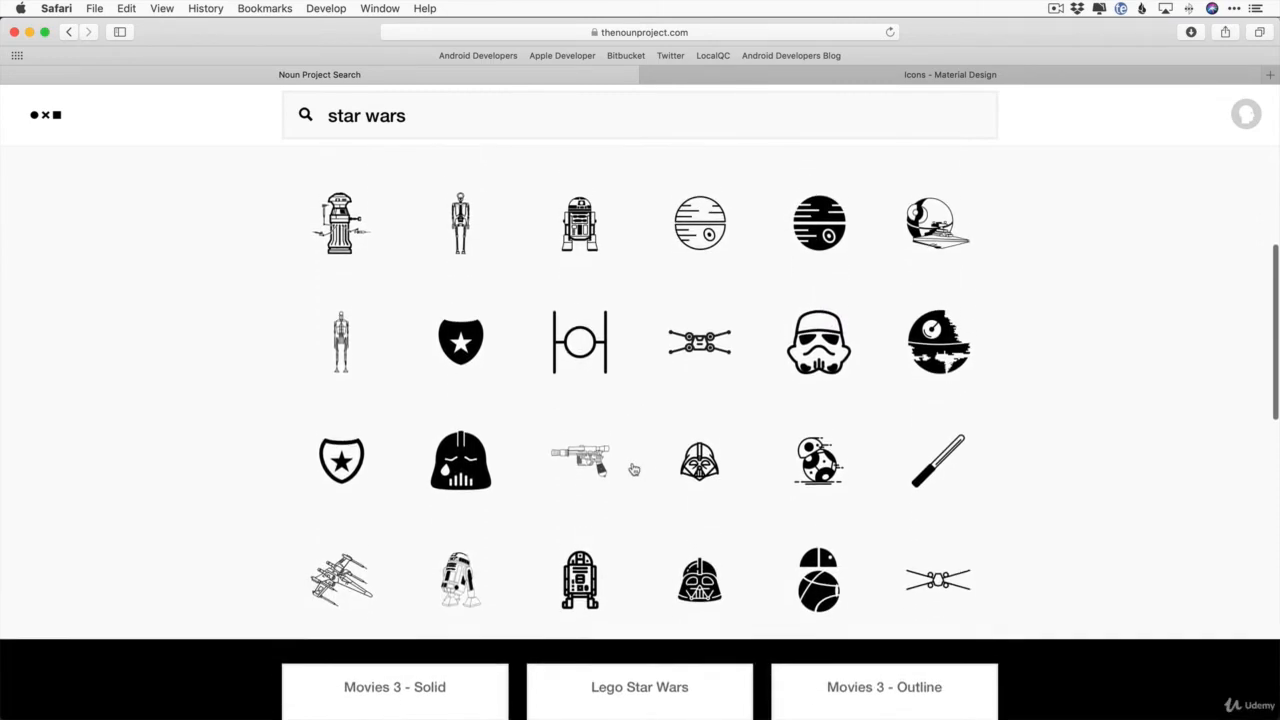
scroll(633, 469, "up", 10)
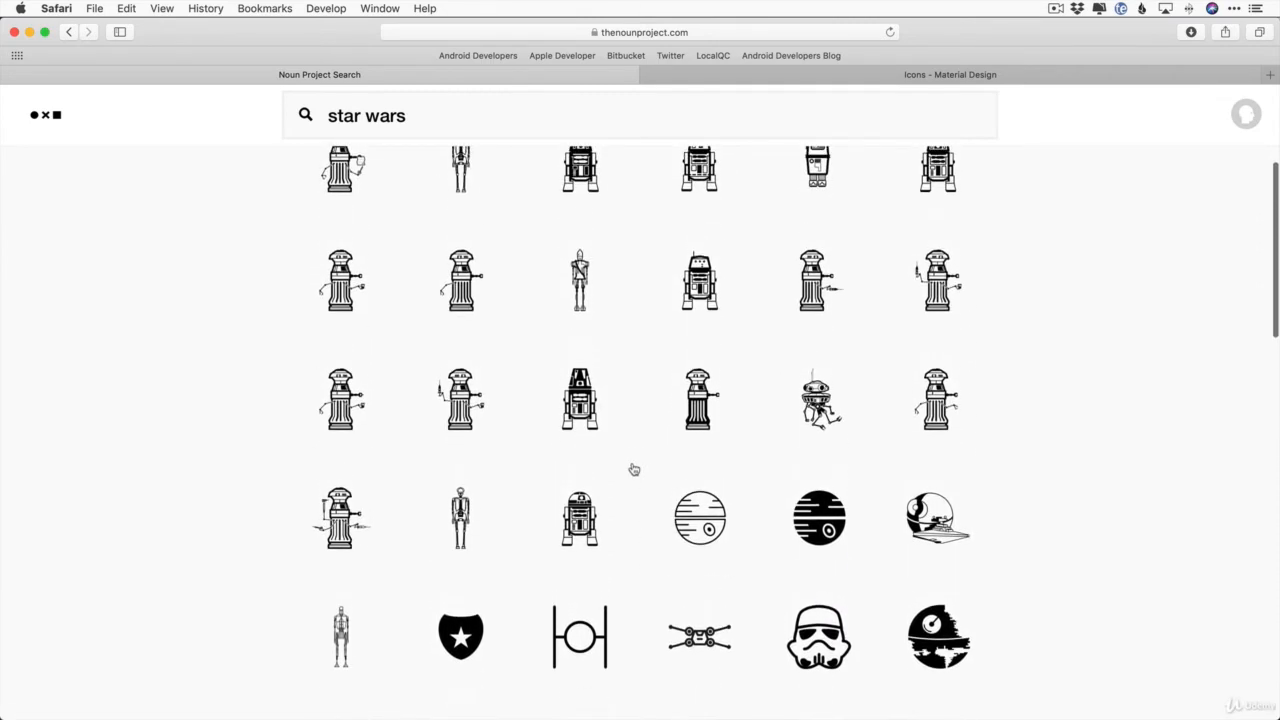
scroll(633, 469, "down", 20)
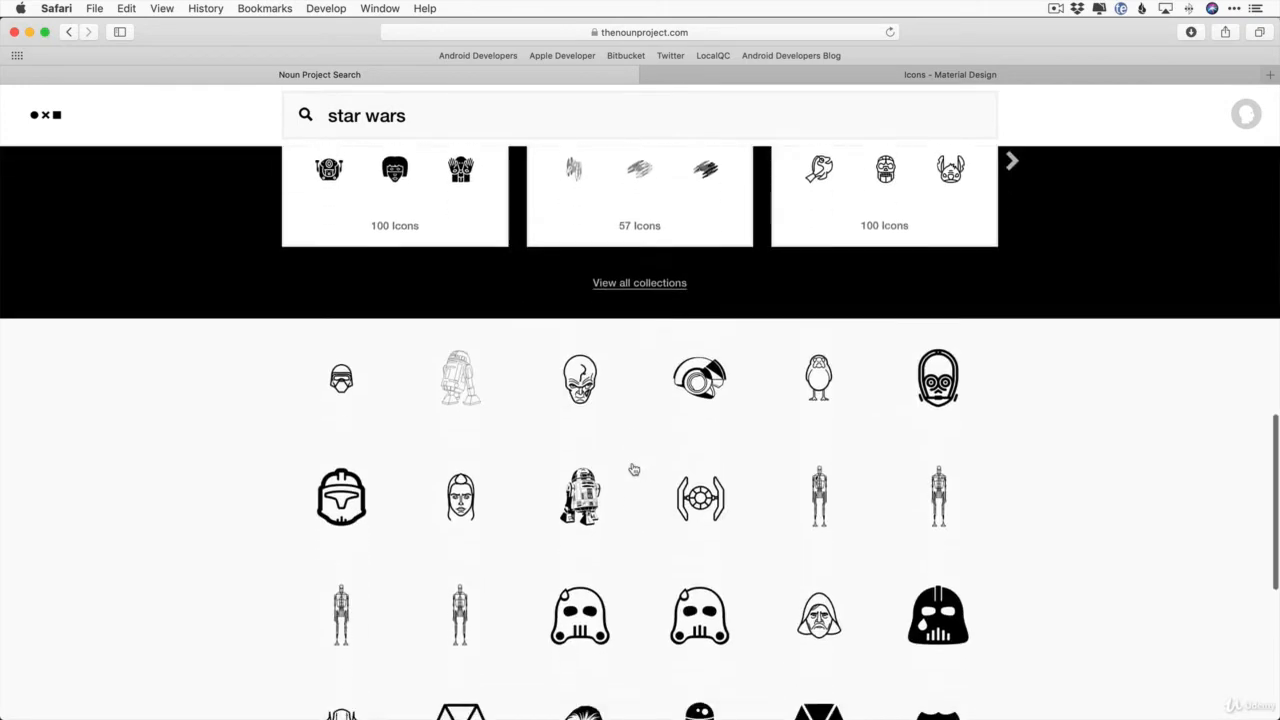
scroll(633, 469, "down", 15)
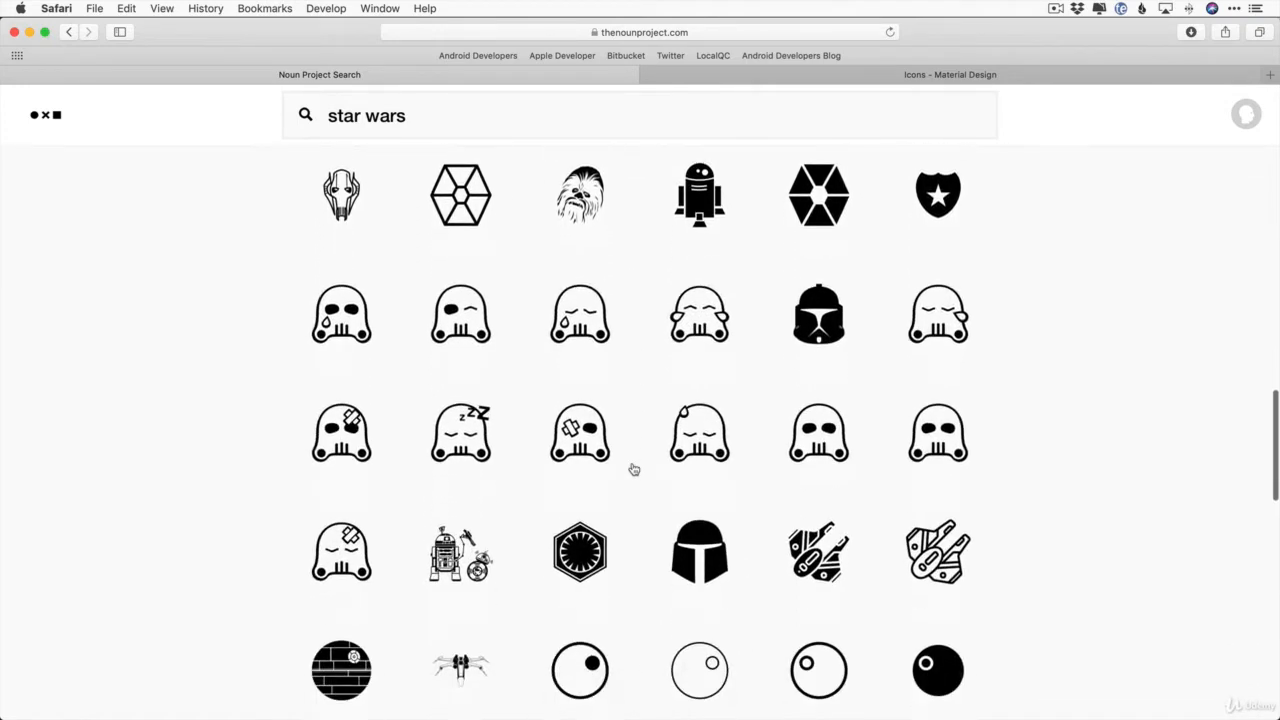
scroll(633, 469, "down", 5)
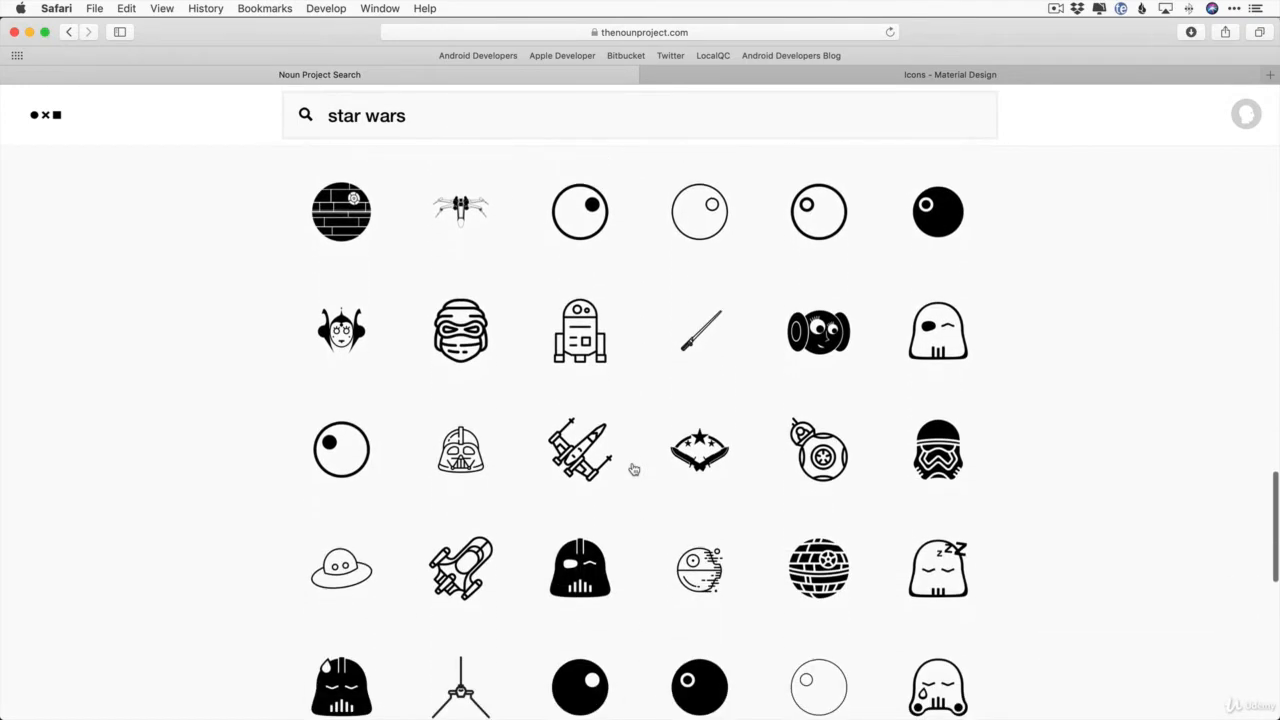
scroll(578, 372, "down", 10)
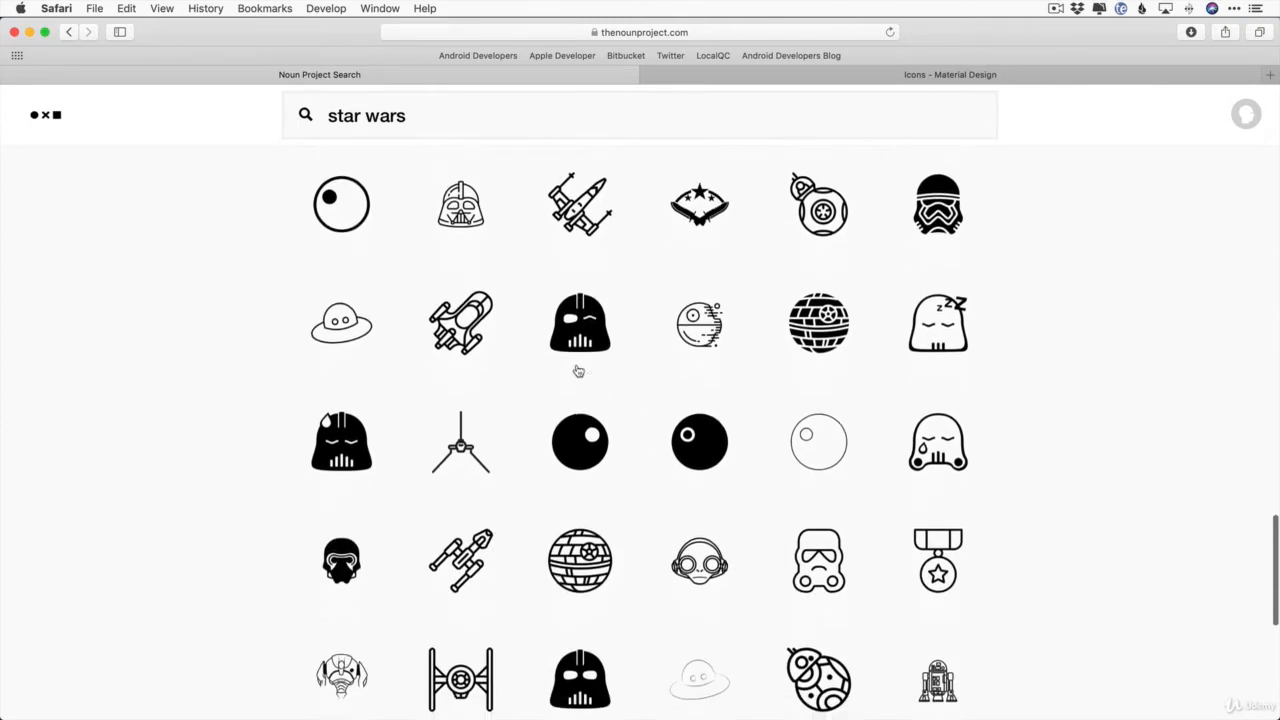
scroll(578, 372, "down", 8)
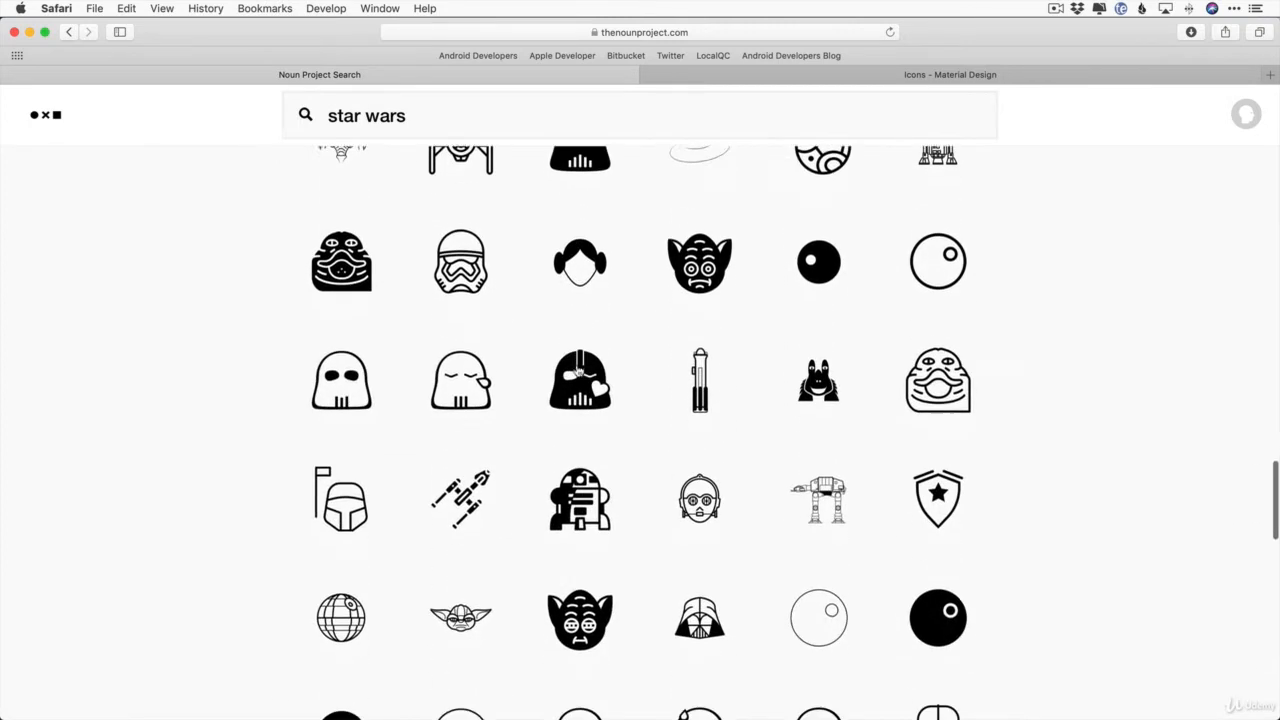
scroll(578, 372, "down", 6)
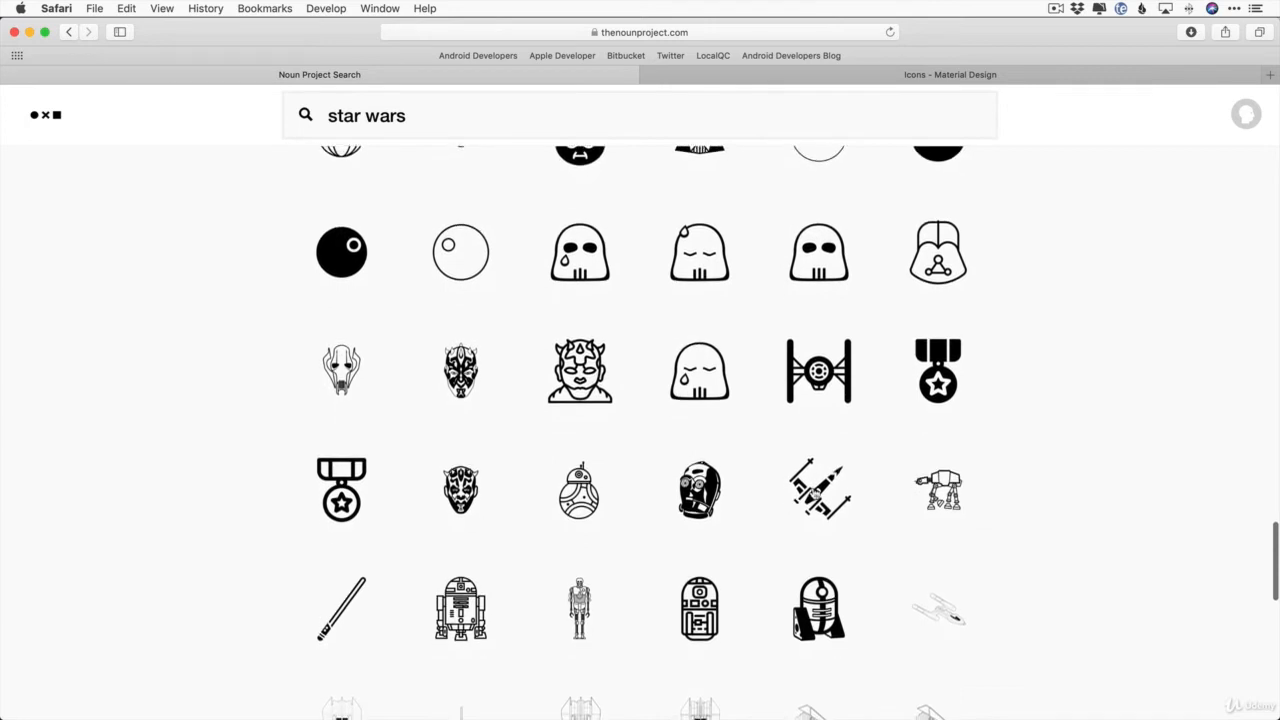
left_click(815, 493)
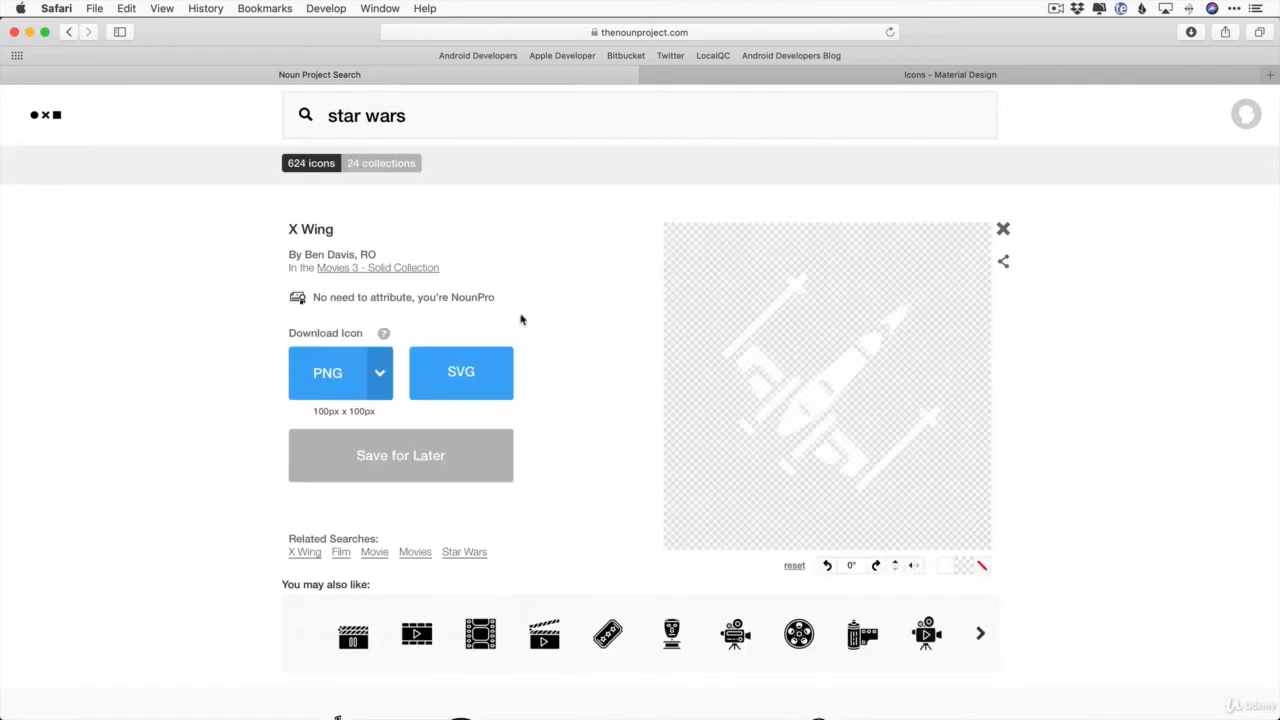
left_click(323, 378)
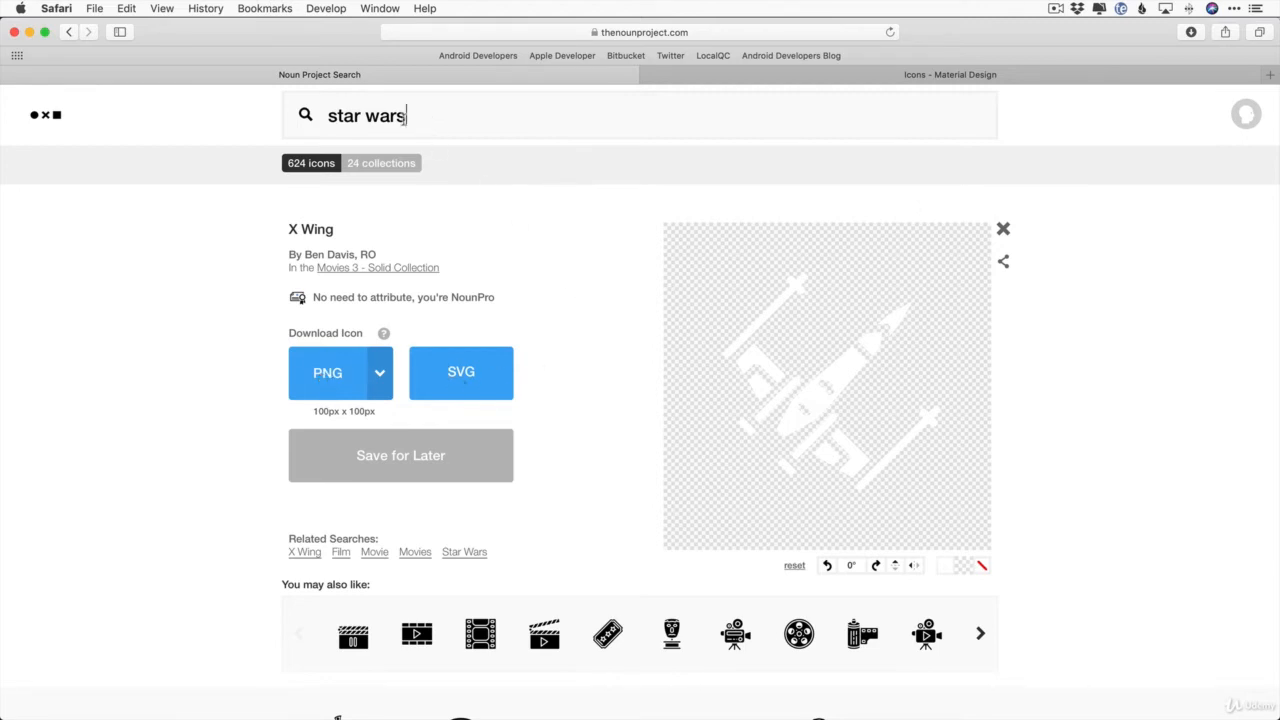
Replace the icon search with "film"
left_click_drag(406, 116, 270, 114)
type("film")
key("Return")
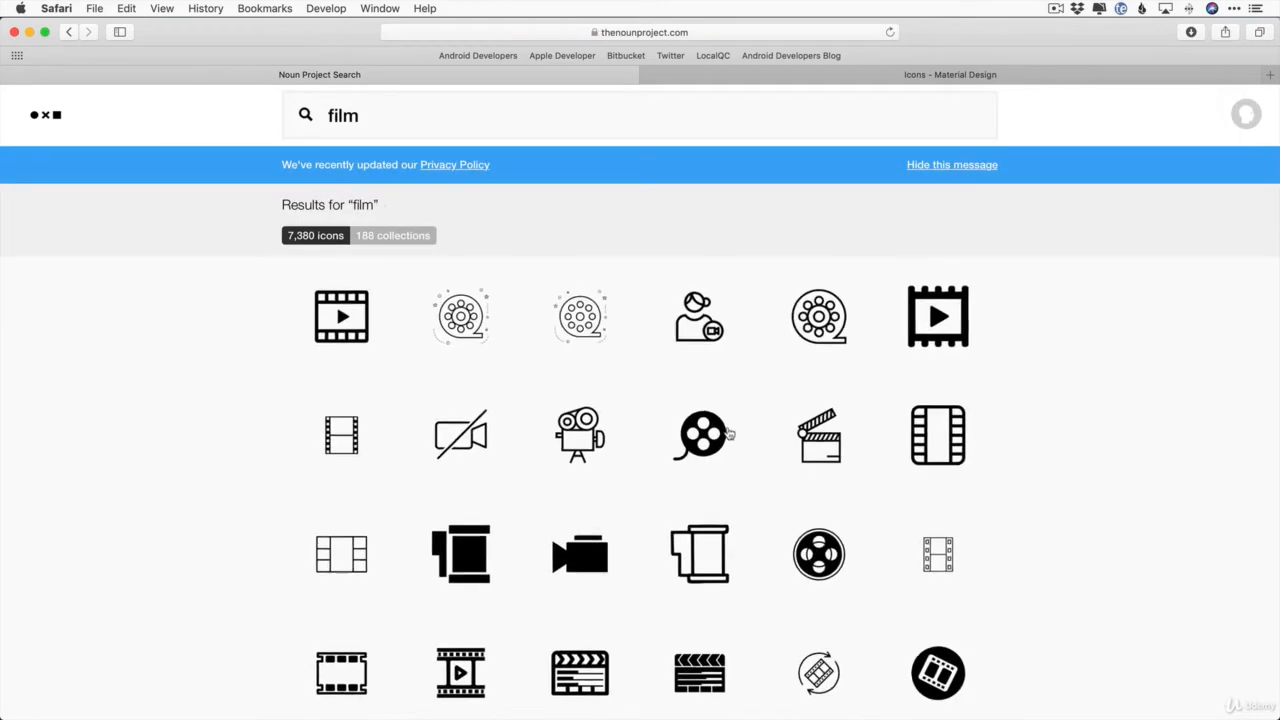
Find the solid film reel icon with a strip trailing along its base and download it as a 100px PNG
scroll(730, 443, "down", 5)
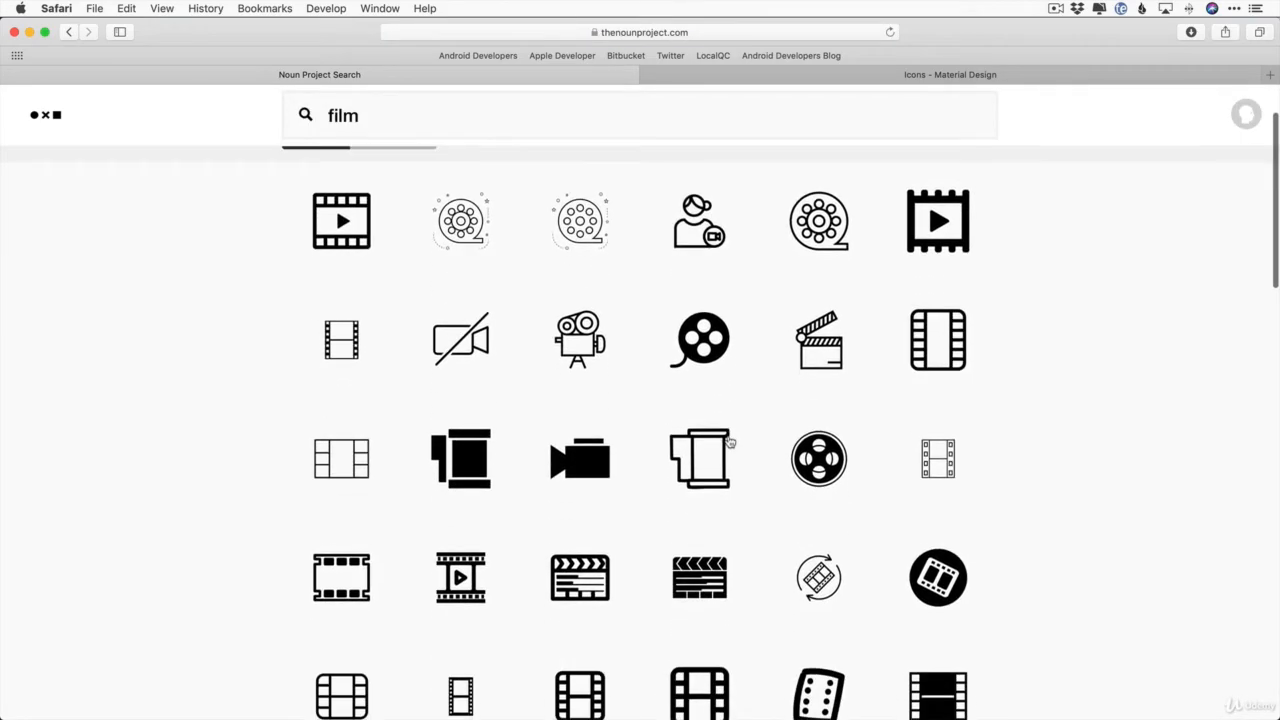
scroll(730, 443, "down", 5)
scroll(730, 443, "down", 10)
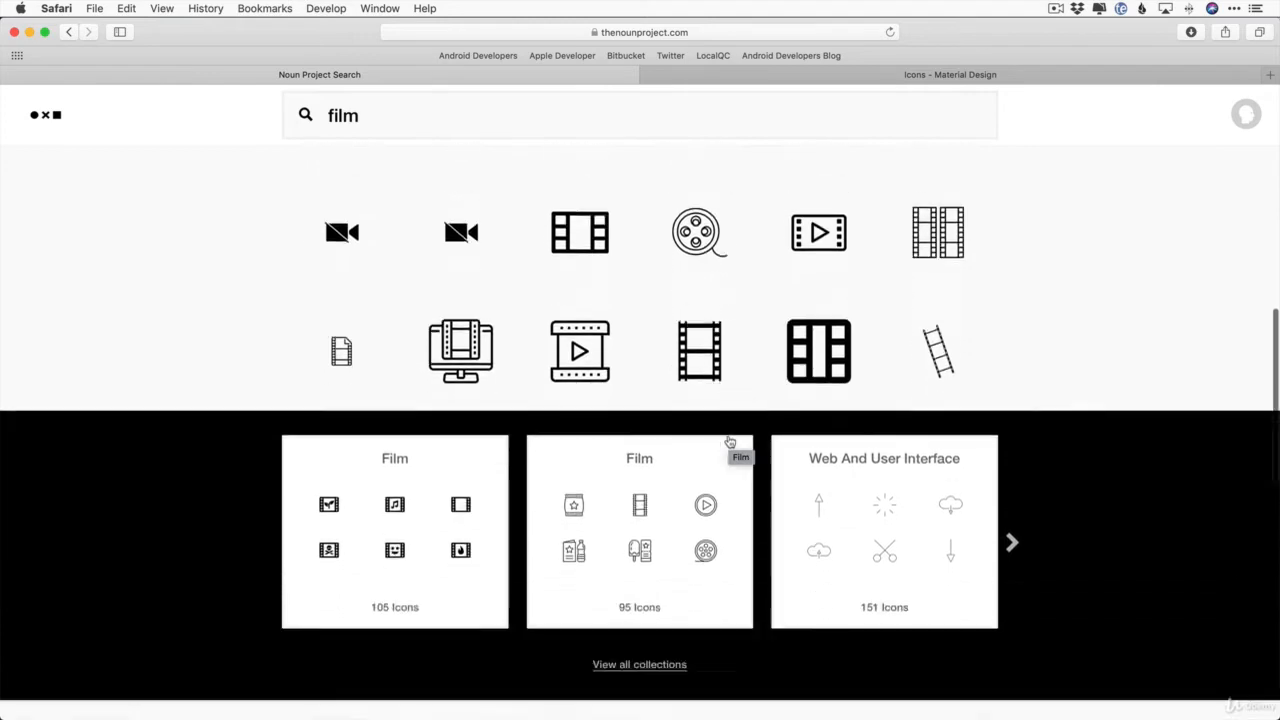
scroll(730, 443, "down", 3)
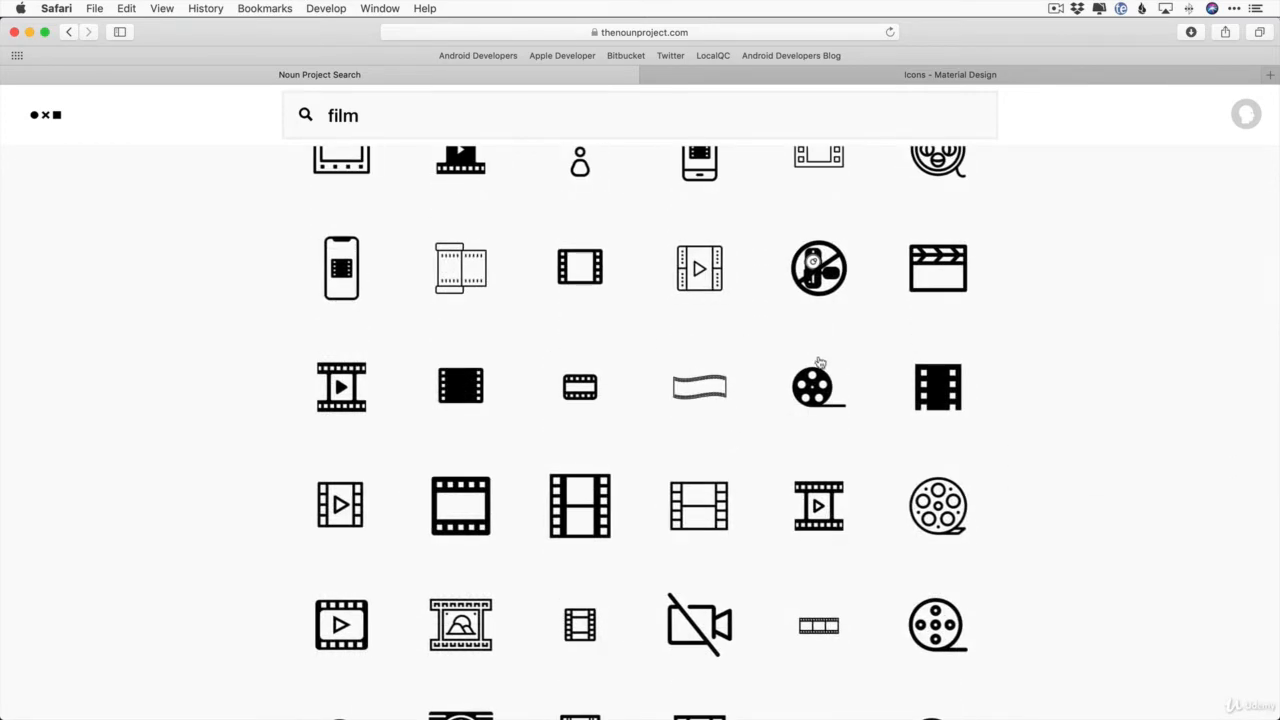
left_click(810, 394)
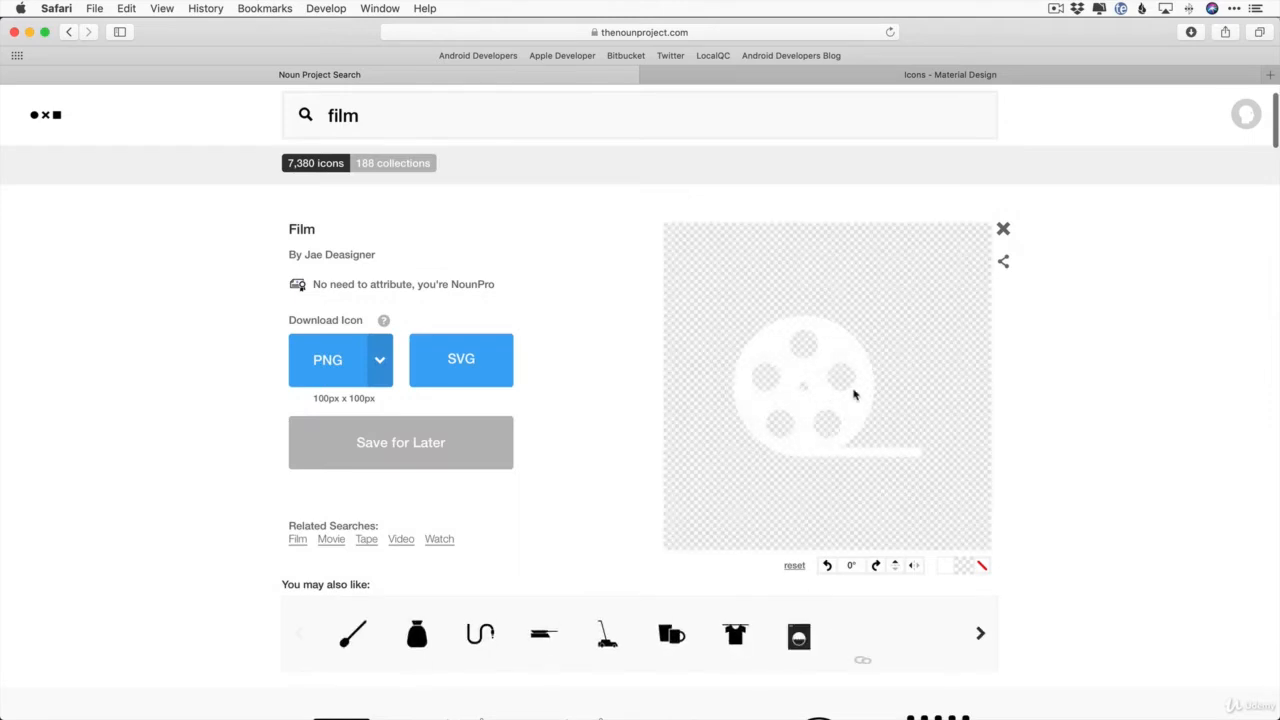
left_click(333, 361)
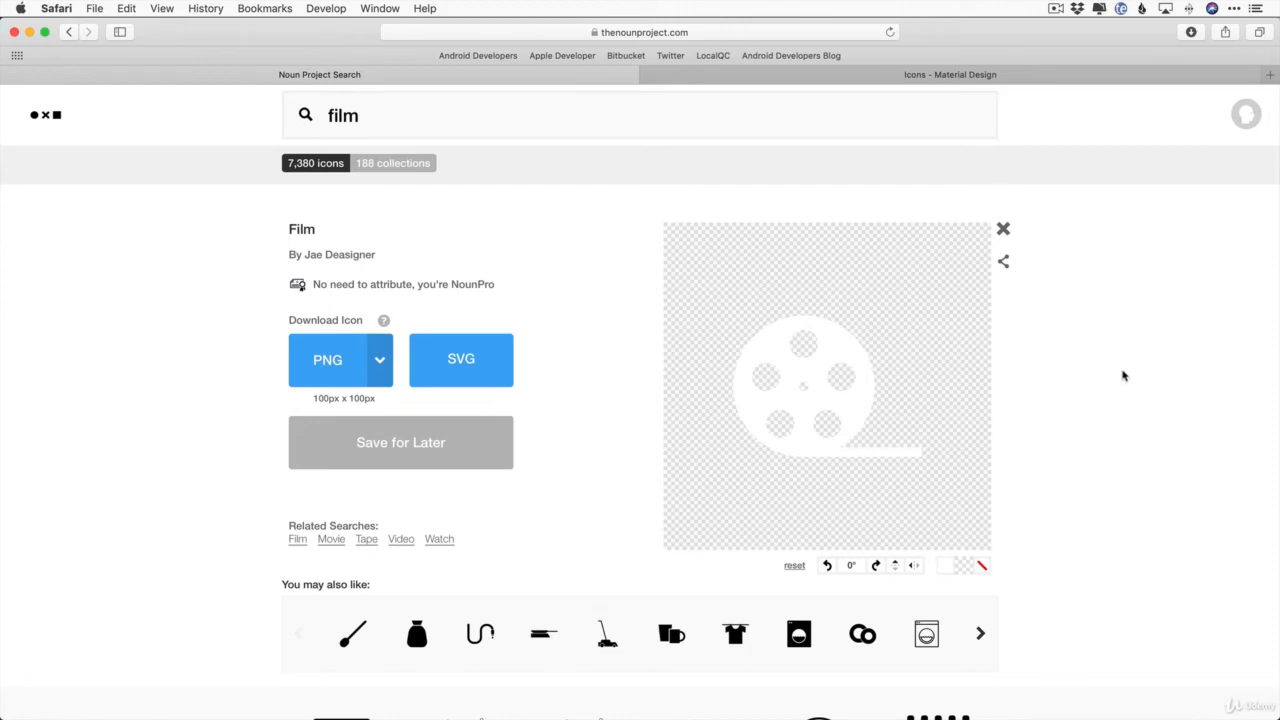
Switch to Sketch and create a new blank document
key("alt+space")
type("ske")
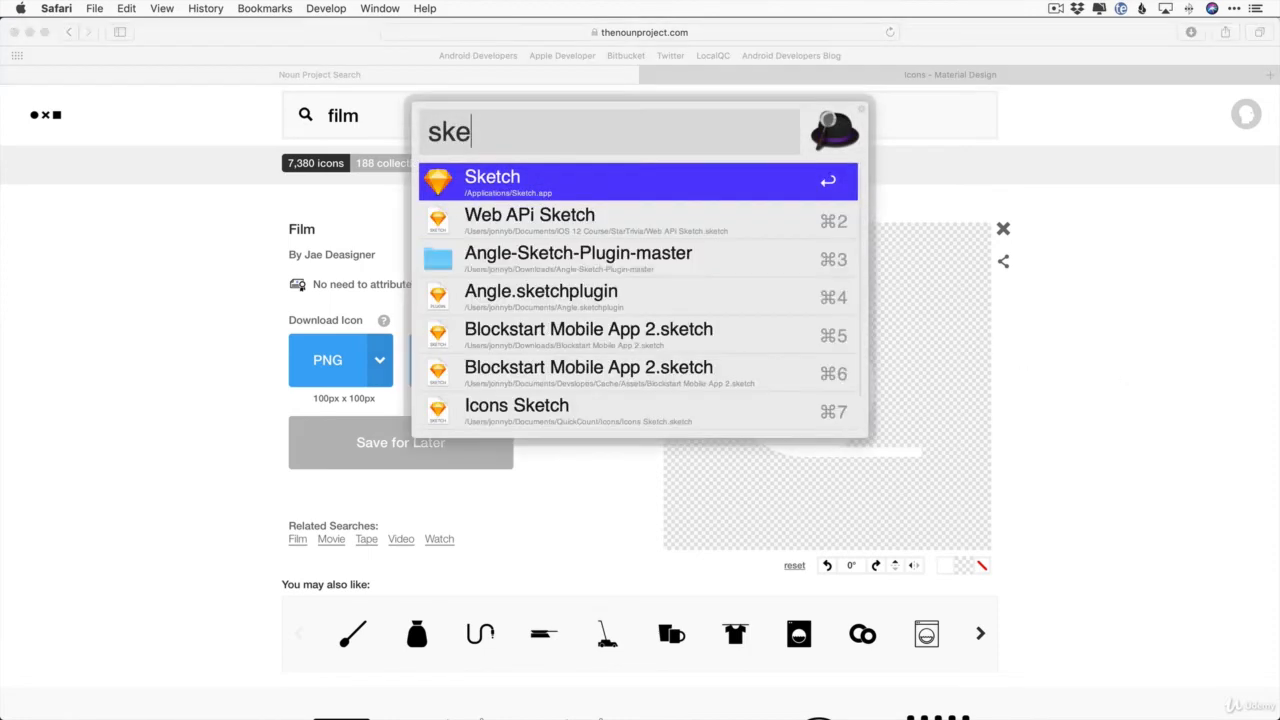
key("Return")
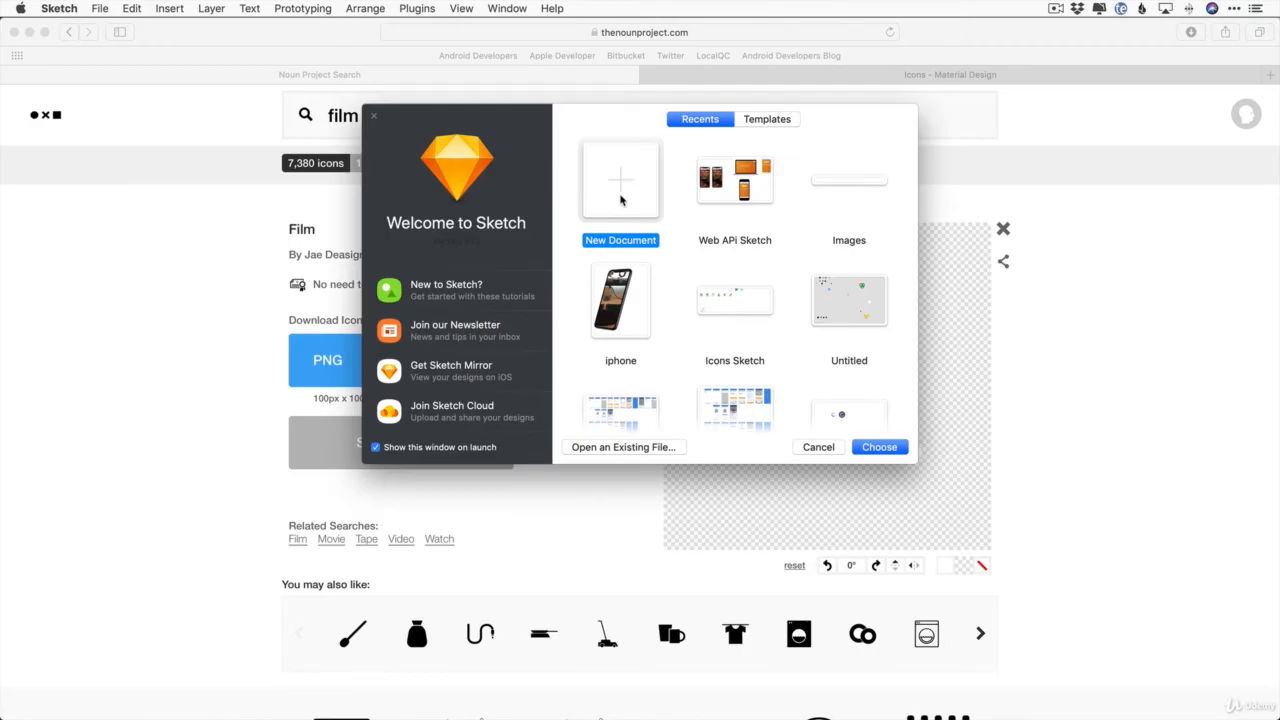
double_click(620, 200)
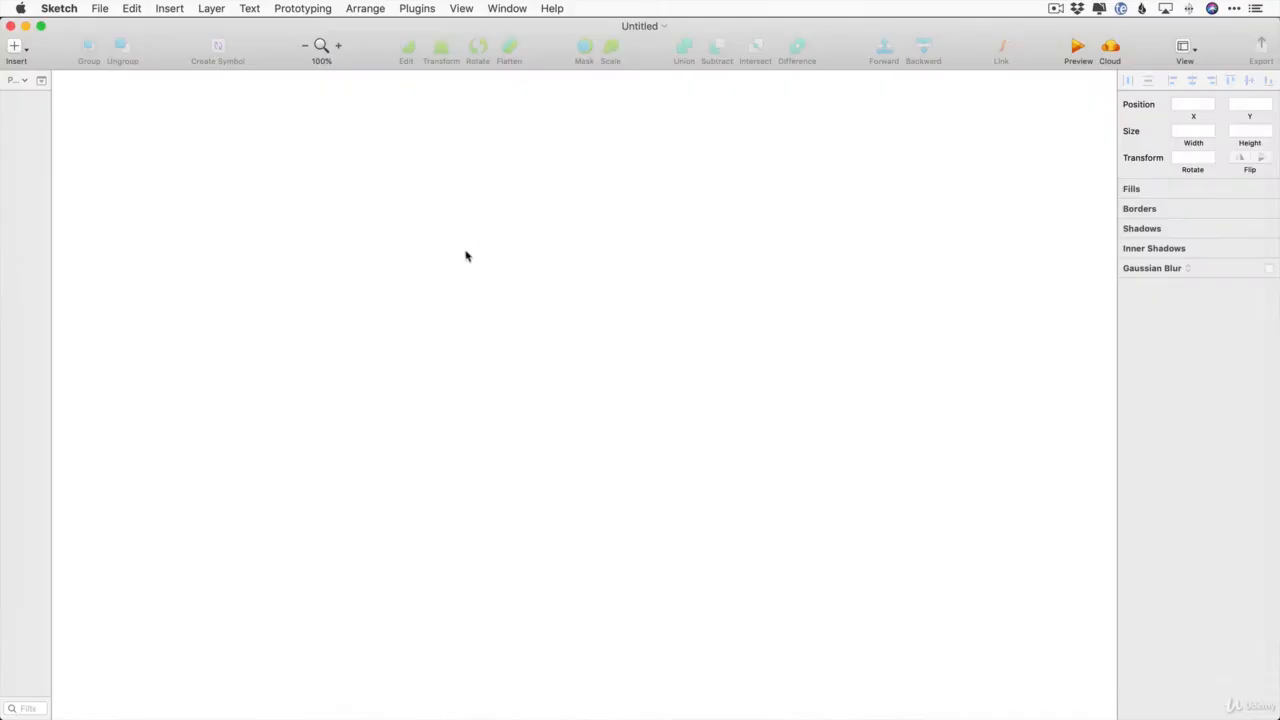
Create an artboard on the blank canvas and set its width and height to 40
key("a")
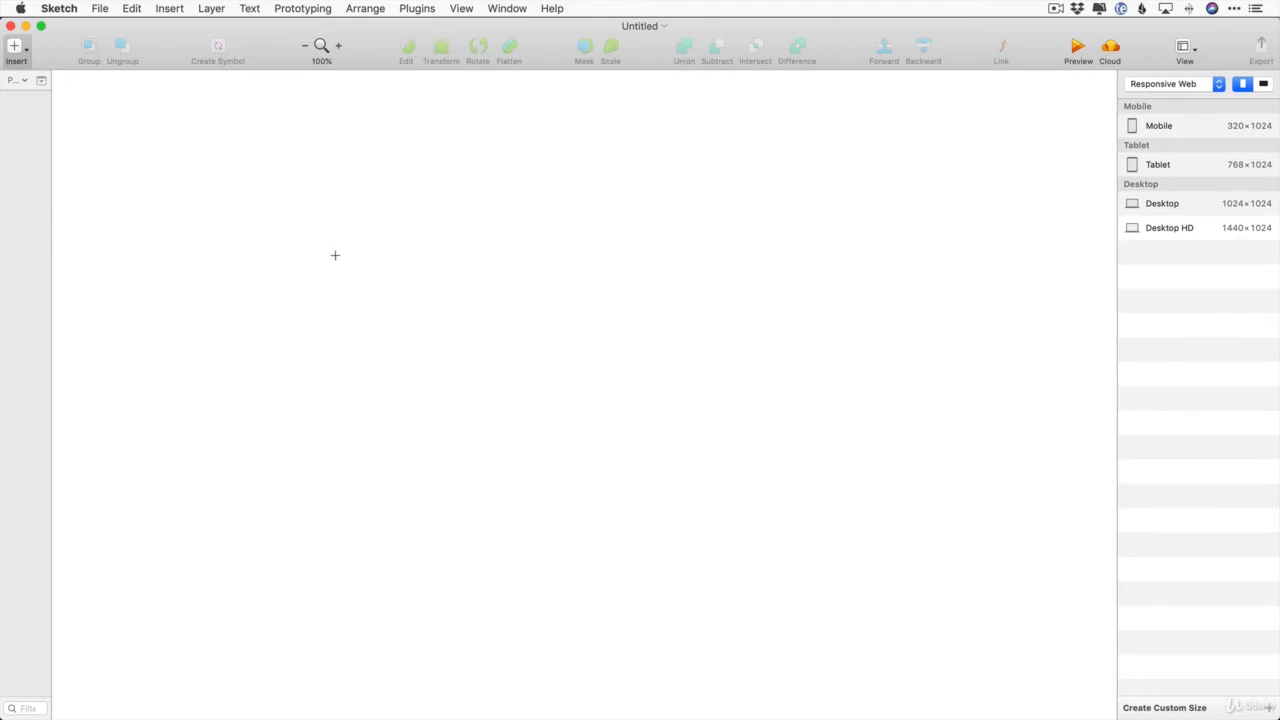
mouse_move(334, 252)
left_mouse_down()
mouse_move(377, 320)
mouse_move(412, 339)
left_mouse_up()
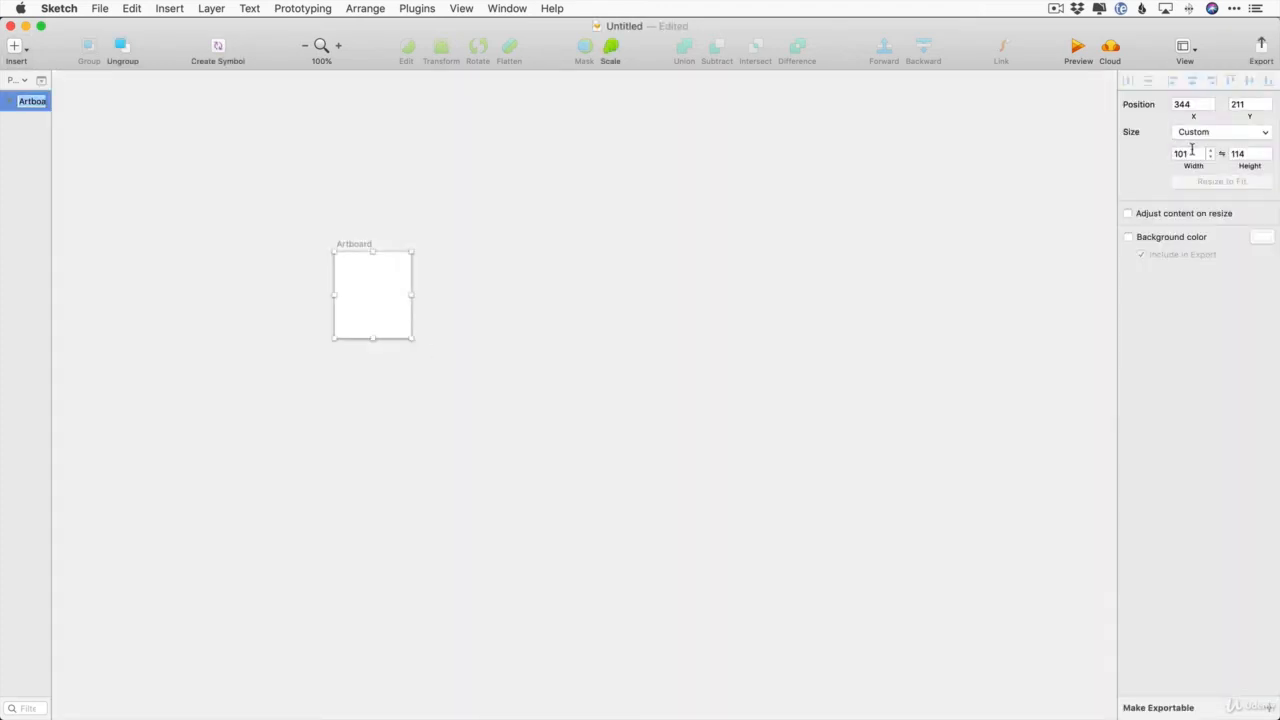
left_click(1188, 154)
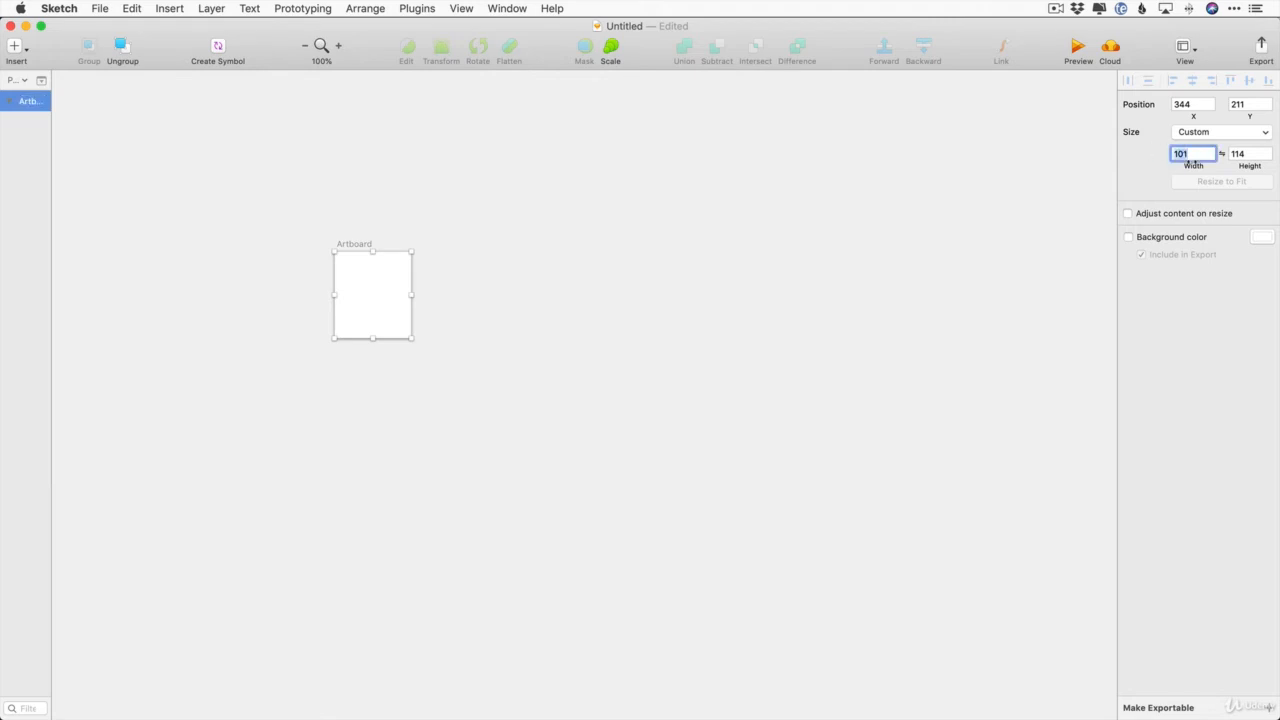
type("40")
key("Tab")
type("40")
key("Return")
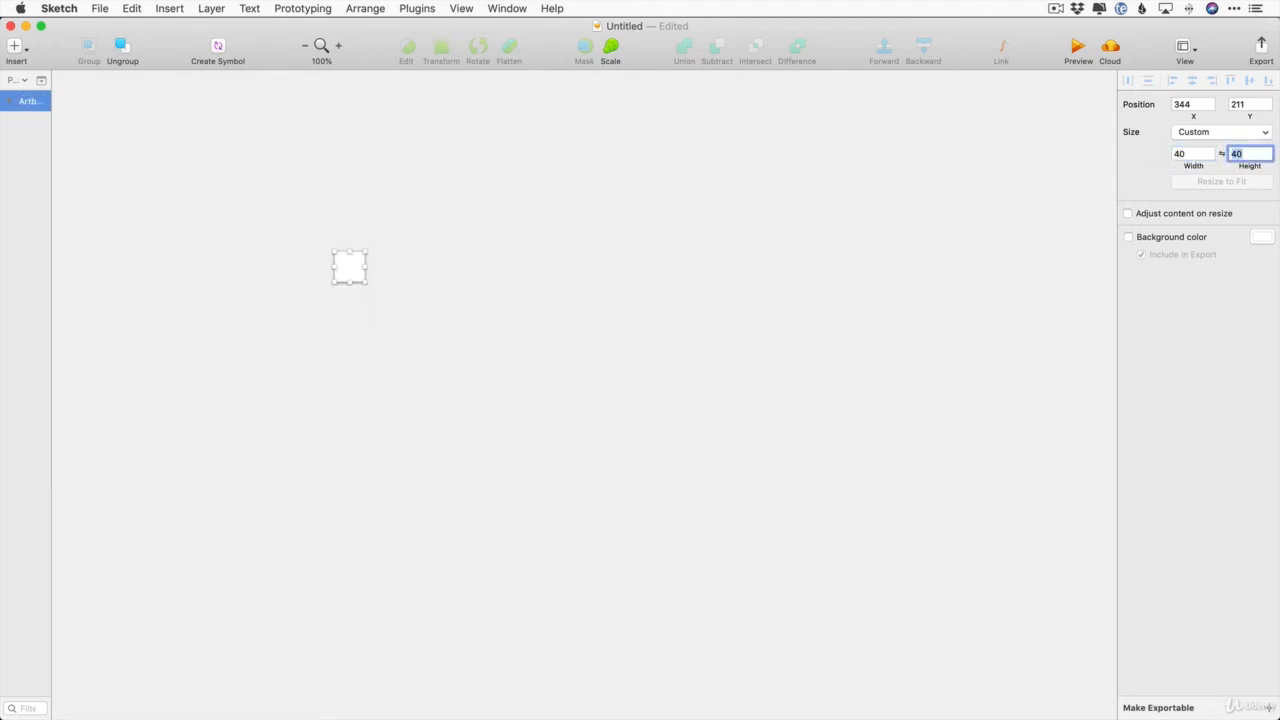
left_click(498, 259)
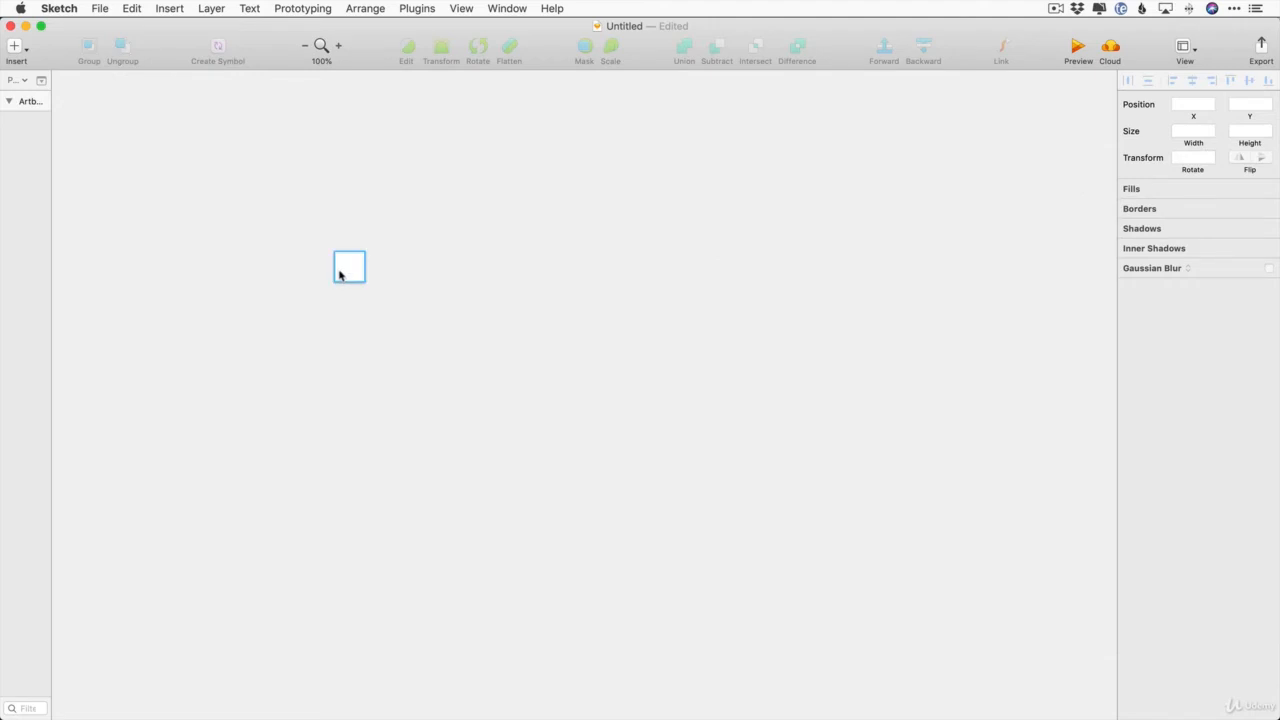
Duplicate the 40 × 40 artboard three times to make a row of four artboards
scroll(345, 275, "up", 2)
scroll(352, 276, "up", 3)
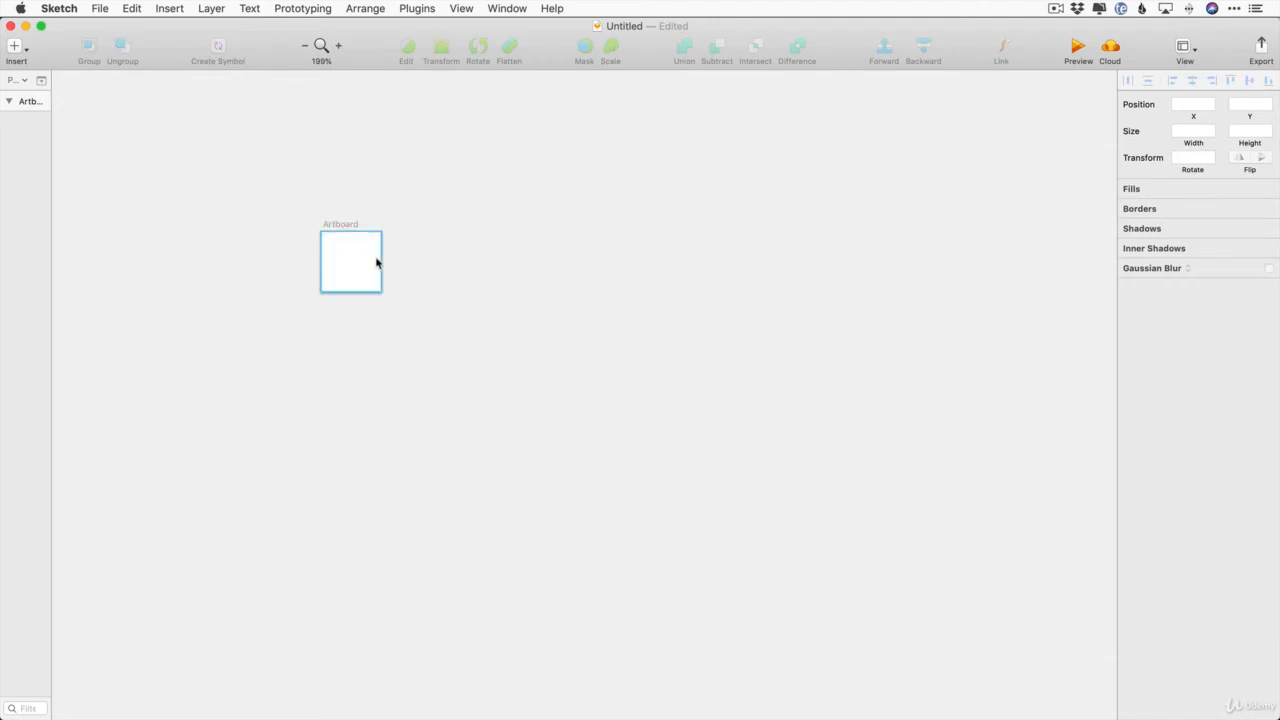
left_click(341, 226)
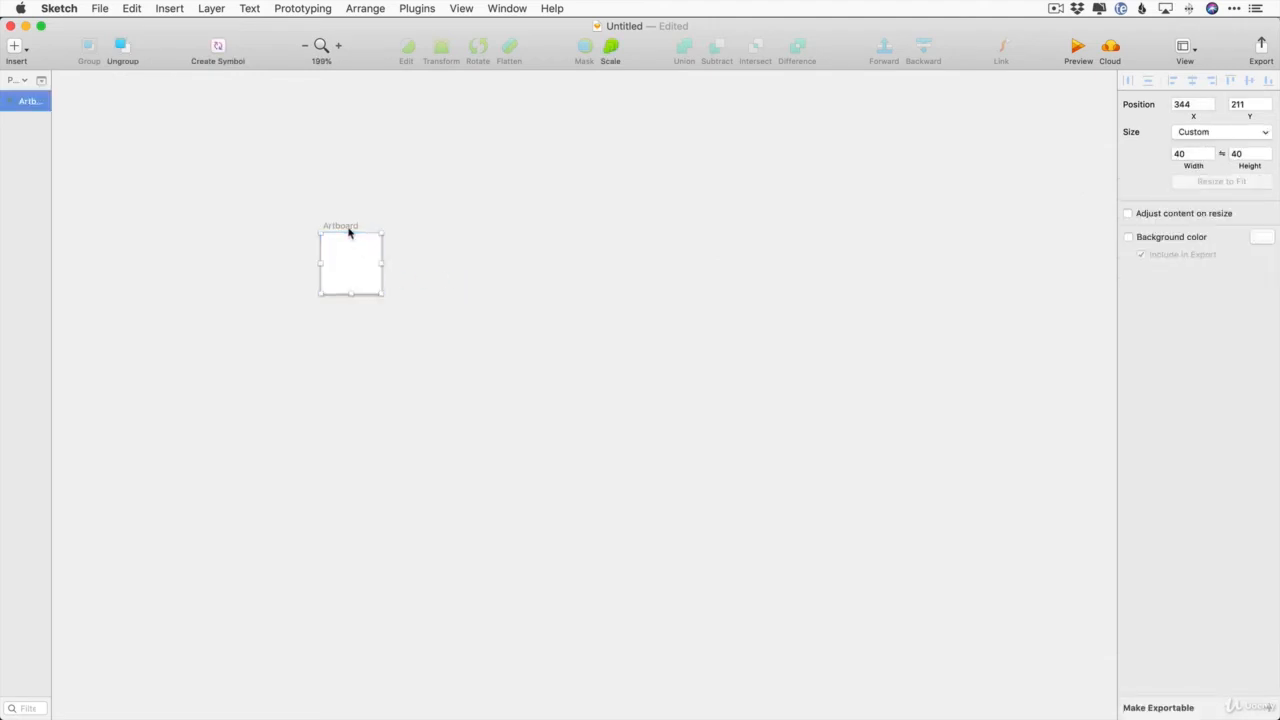
key("super+d")
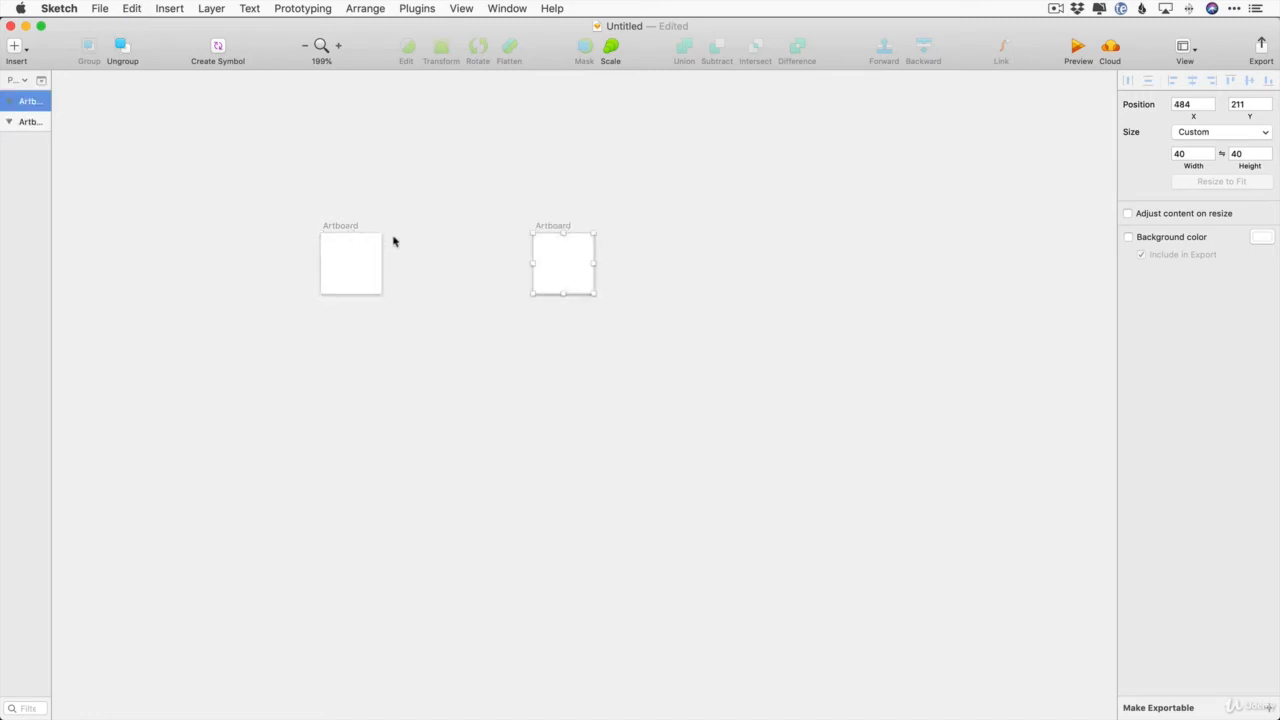
key("super+d")
key("super+d")
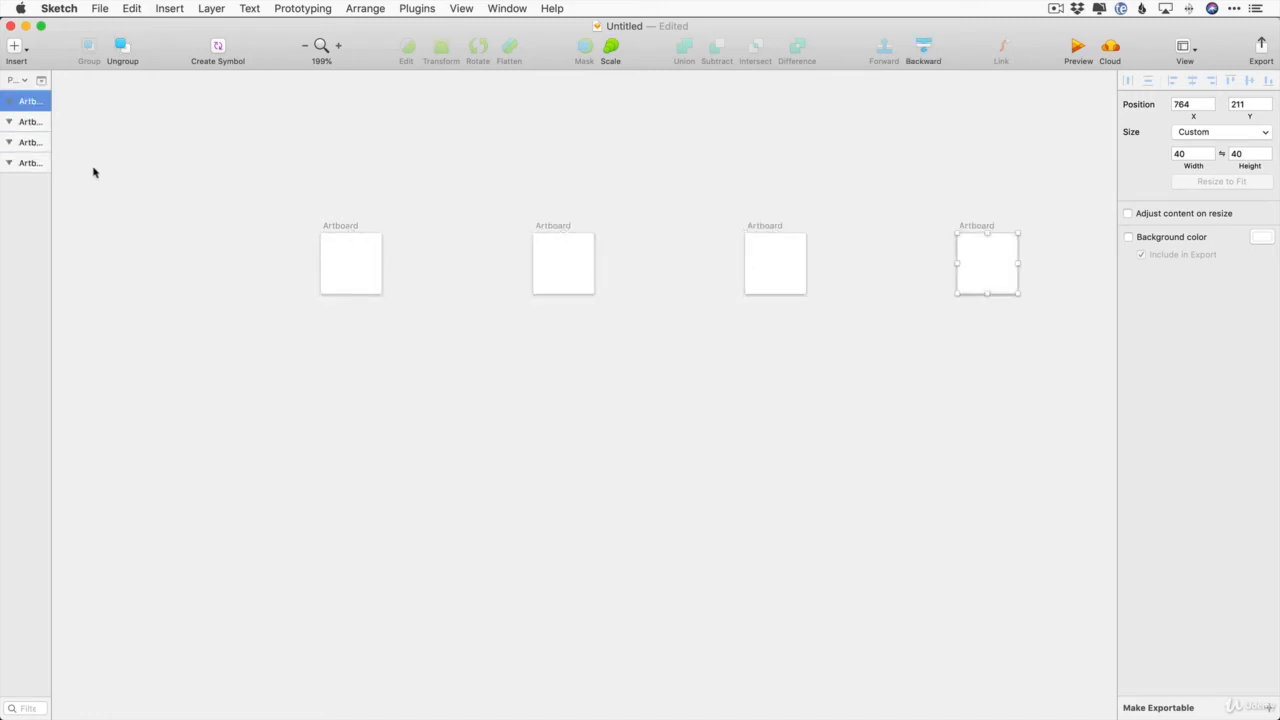
Widen the layer list and place the planet icon image in the first artboard
left_click_drag(50, 217, 106, 217)
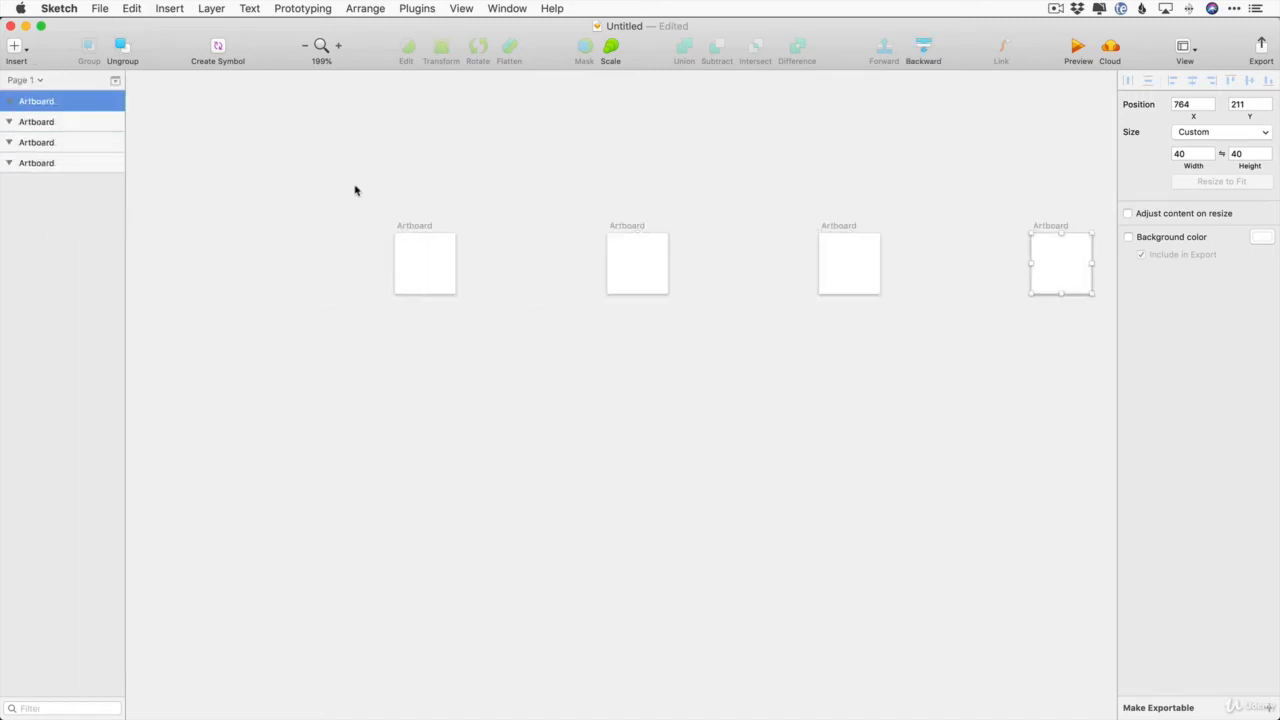
scroll(757, 366, "right", 4)
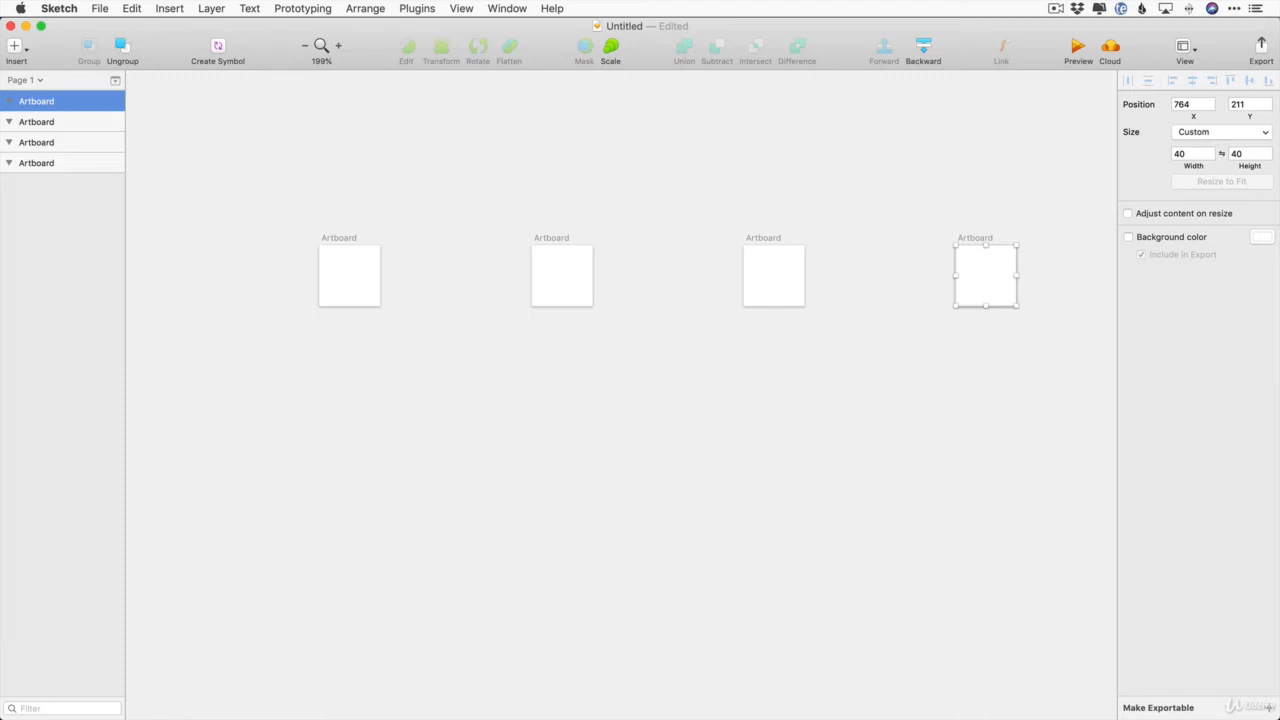
left_click_drag(705, 287, 347, 262)
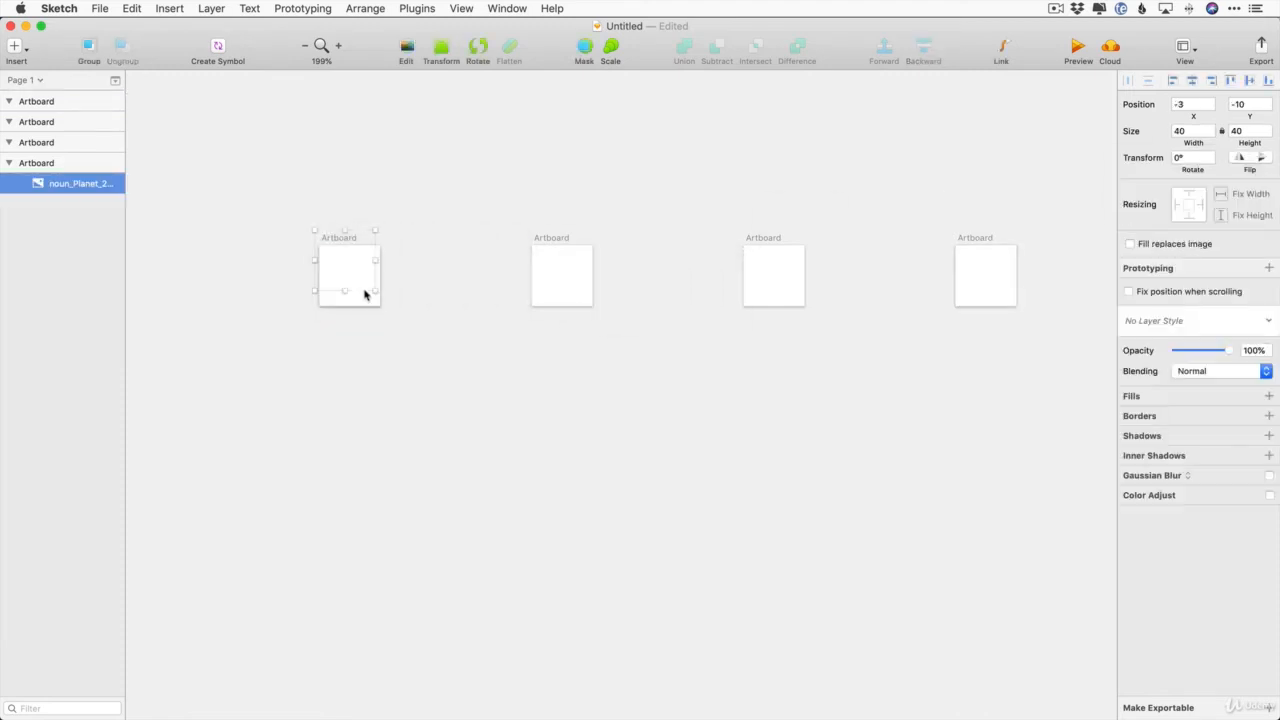
Give all four artboards a grey 969696 background color that is excluded from export
left_click(40, 163)
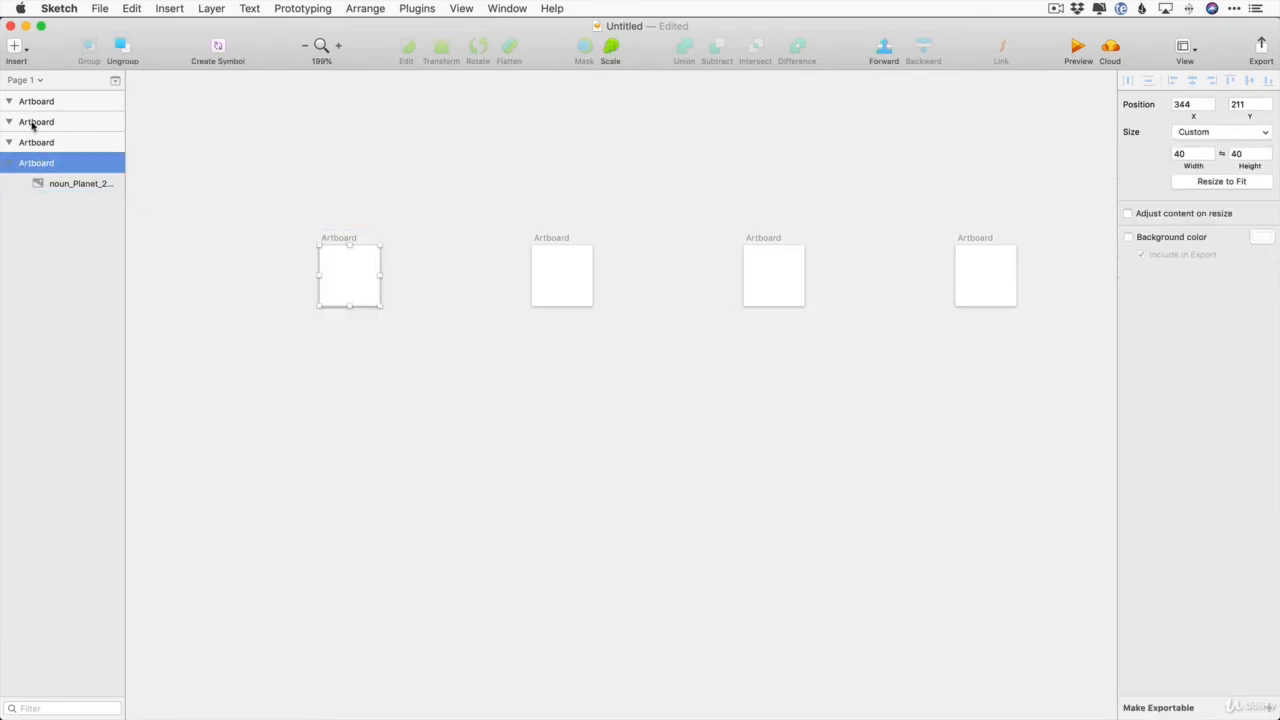
left_click(29, 107, "shift")
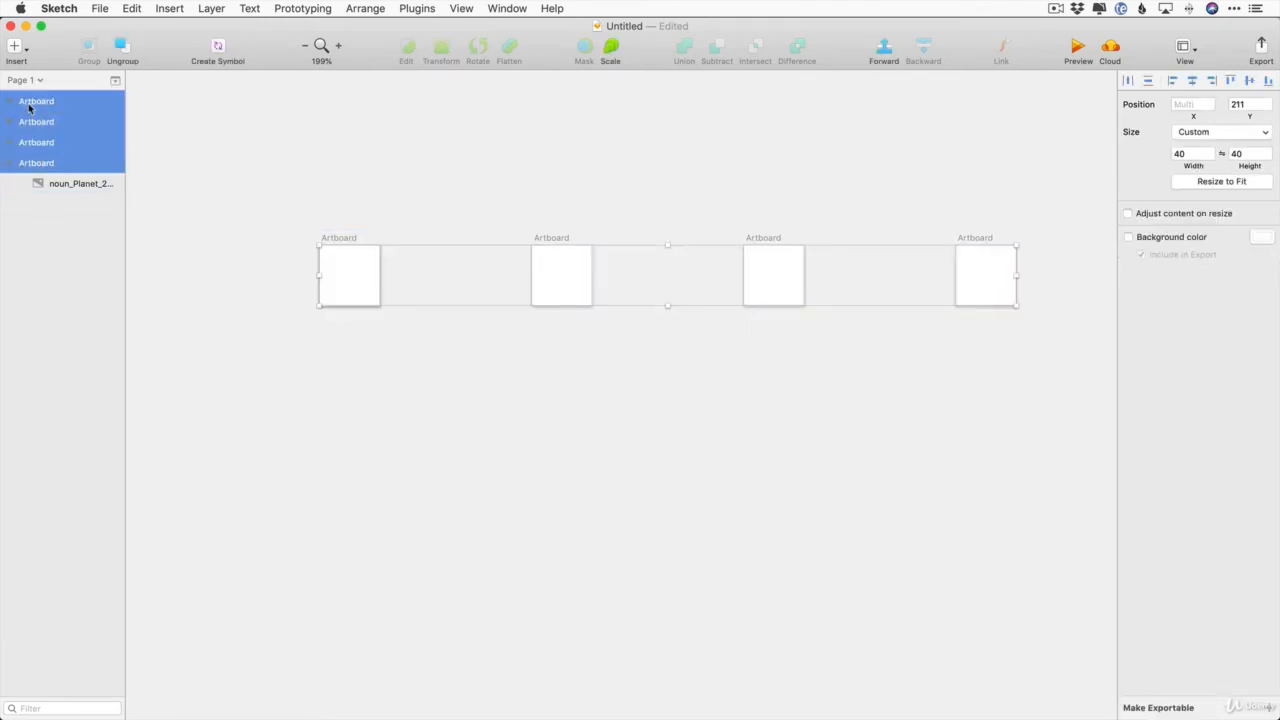
left_click(1151, 240)
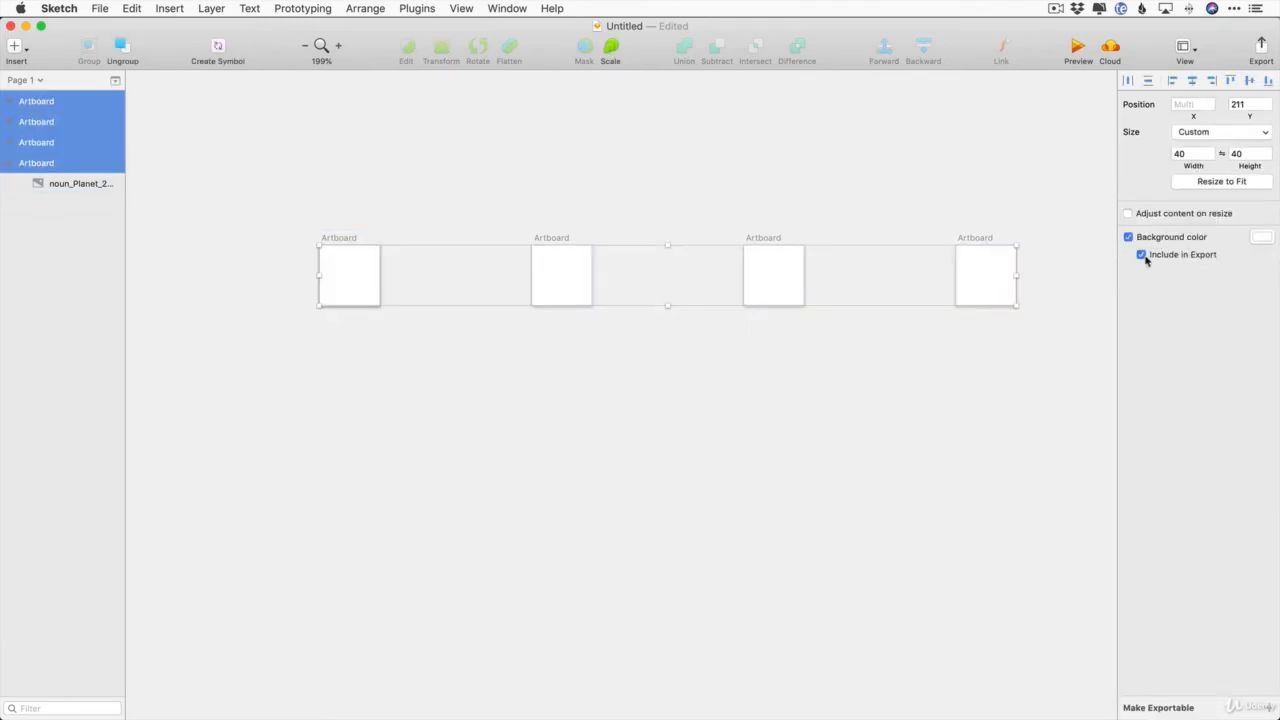
left_click(1142, 255)
left_click(1261, 237)
left_click_drag(1146, 319, 1124, 321)
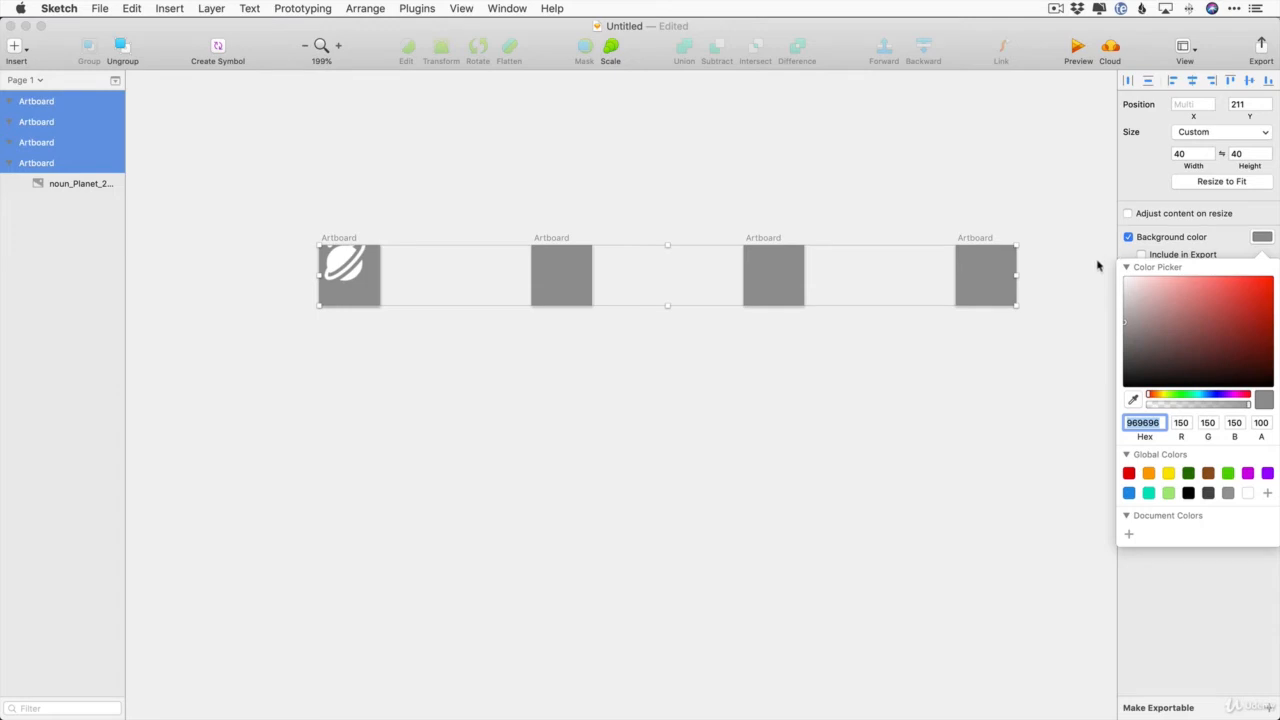
left_click(1204, 588)
left_click(413, 338)
Center the planet icon in the first artboard at position 0, 0
left_click(348, 268)
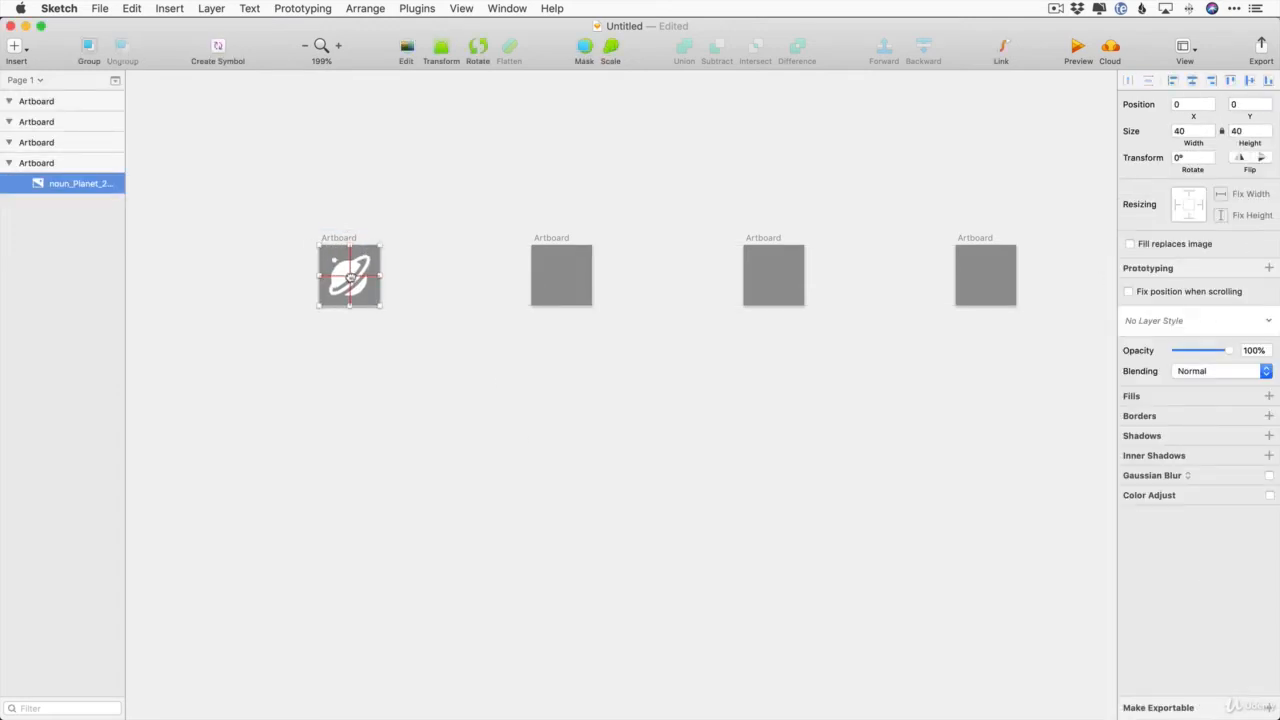
left_click(541, 249)
left_click(420, 272)
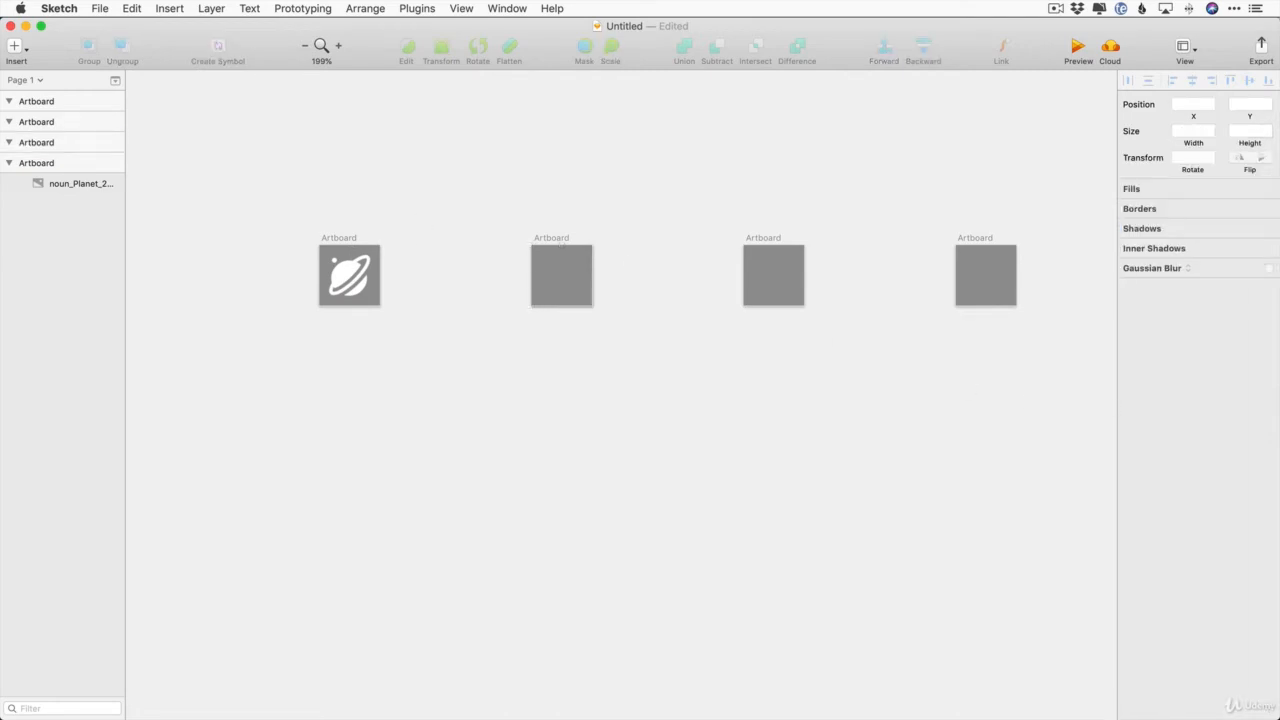
Place the X Wing icon in the third artboard and delete the extra copy dropped on the second one
left_click_drag(964, 274, 778, 288)
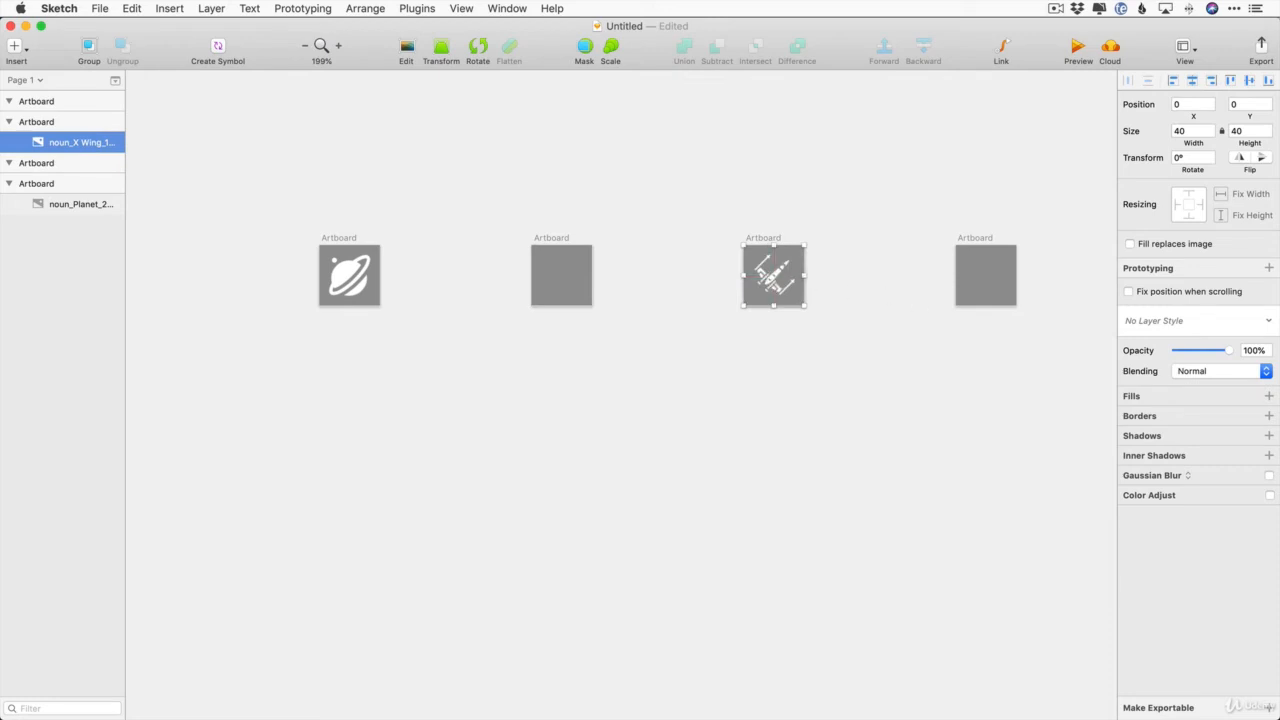
left_click_drag(1276, 288, 593, 286)
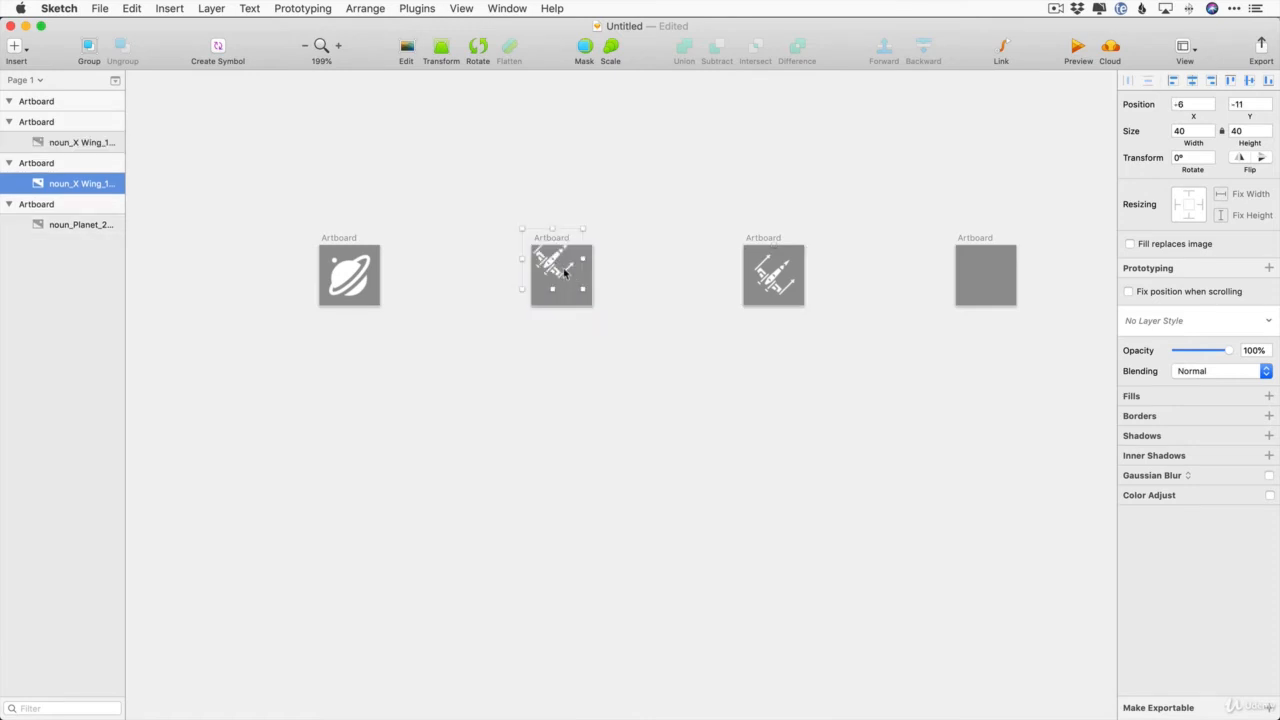
key("Delete")
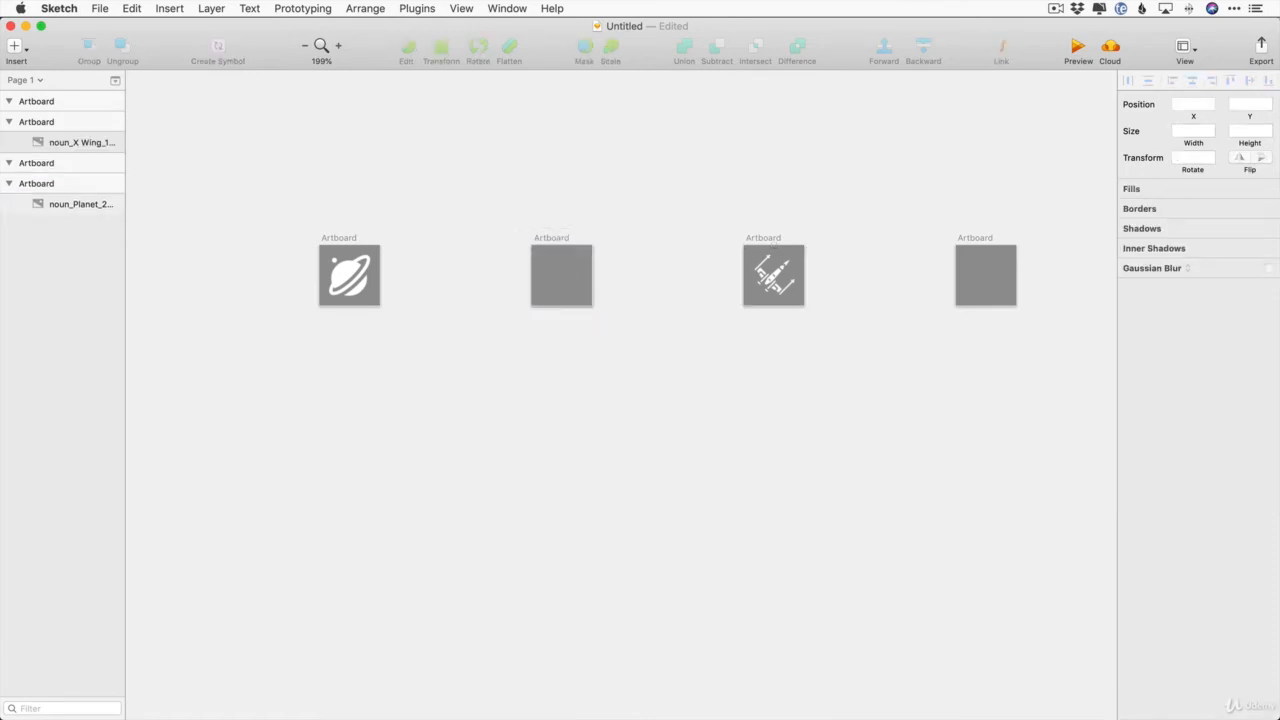
Place the hover car icon in the second artboard and the film reel icon in the fourth
left_click_drag(1276, 268, 565, 270)
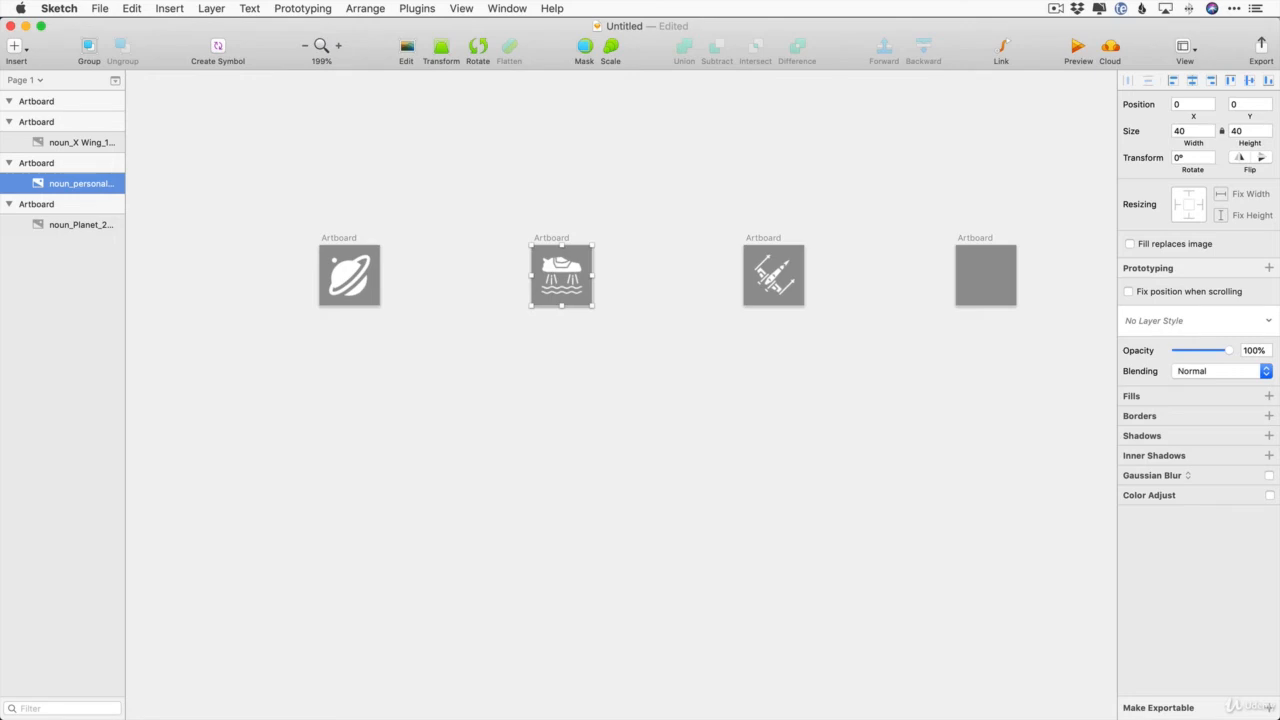
left_click_drag(1143, 313, 984, 284)
left_click(1060, 286)
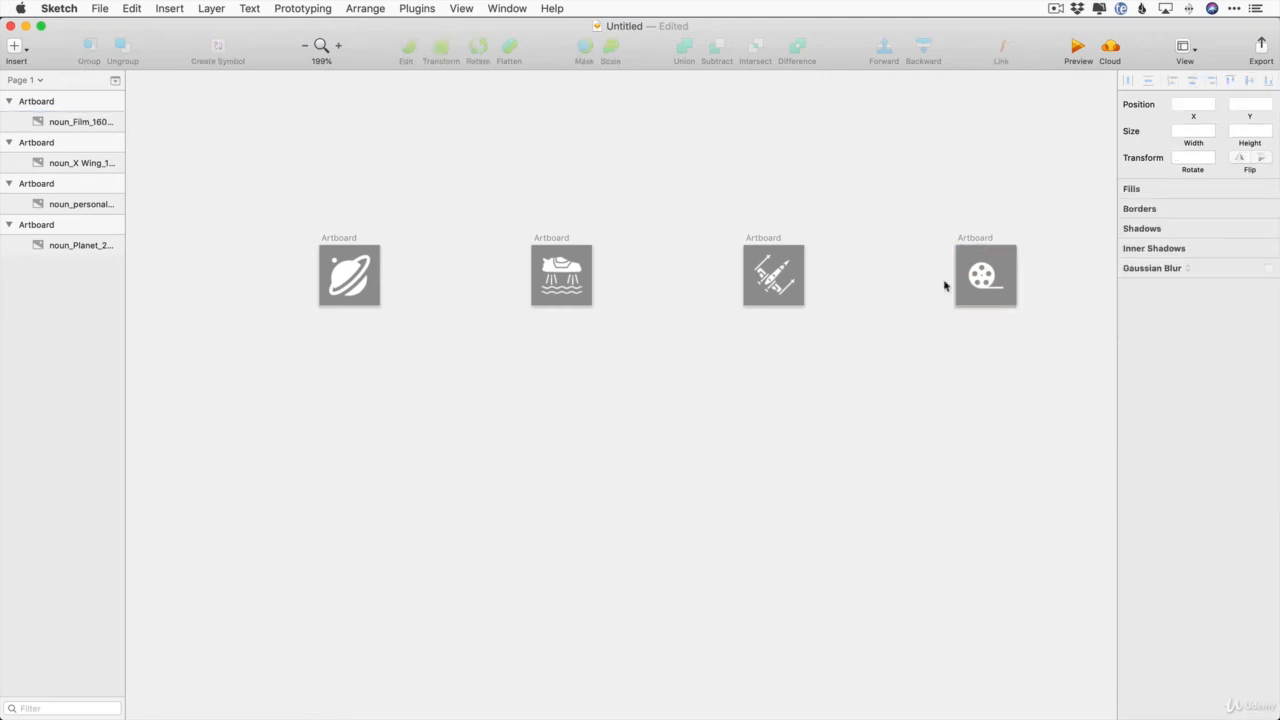
Enlarge the film reel icon to 55 × 55 and position it at X -6, Y -8 in its artboard
left_click(984, 281)
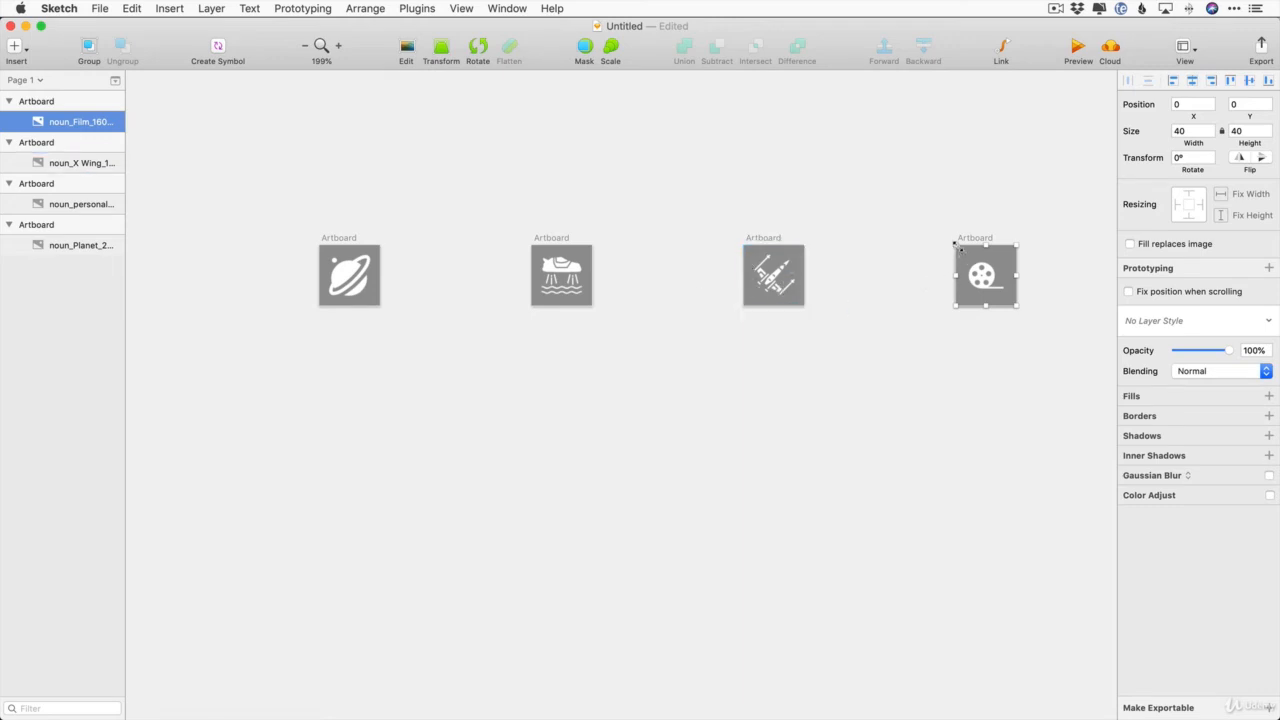
left_click_drag(957, 246, 940, 226)
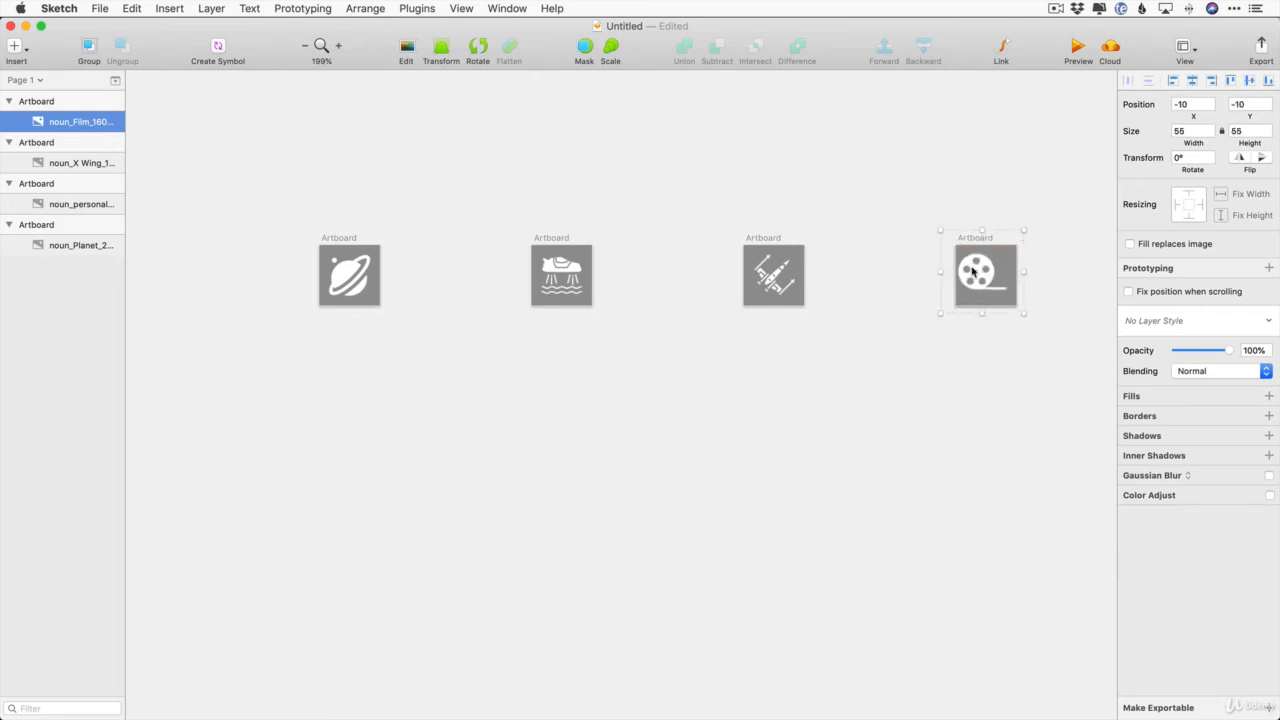
left_click_drag(977, 272, 978, 271)
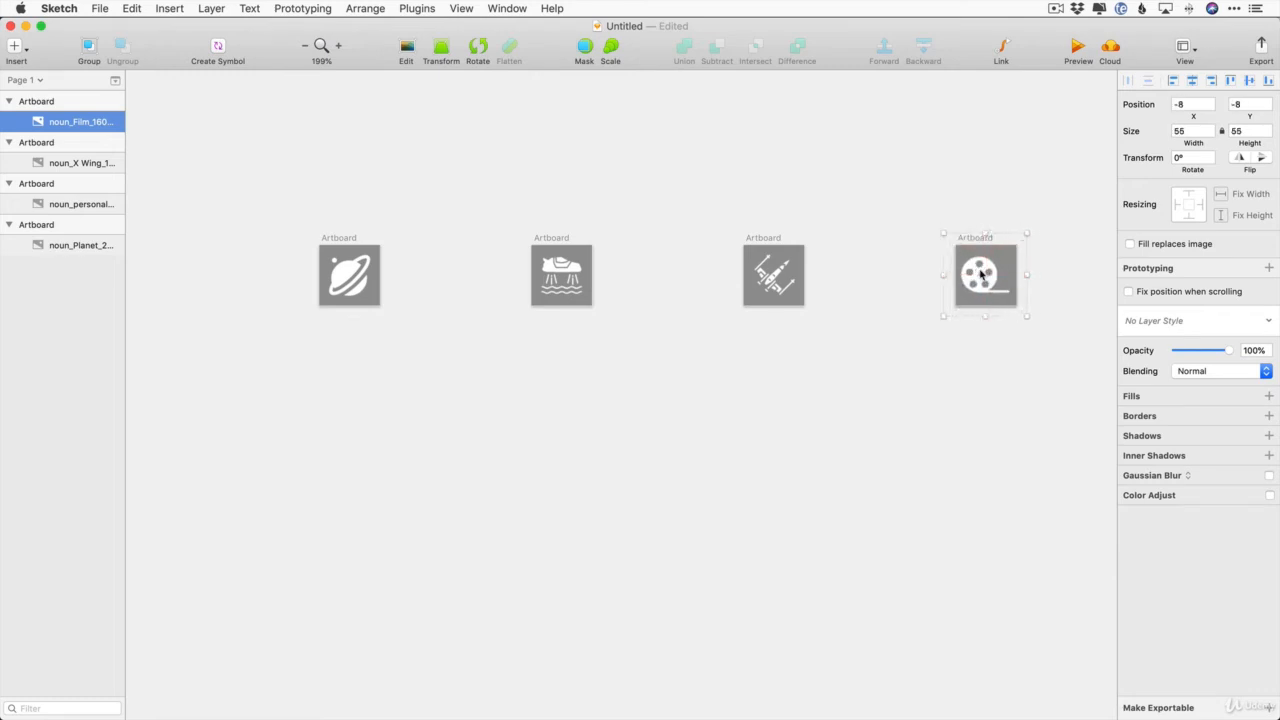
left_click(1020, 195)
left_click(988, 272)
key("Right")
key("Right")
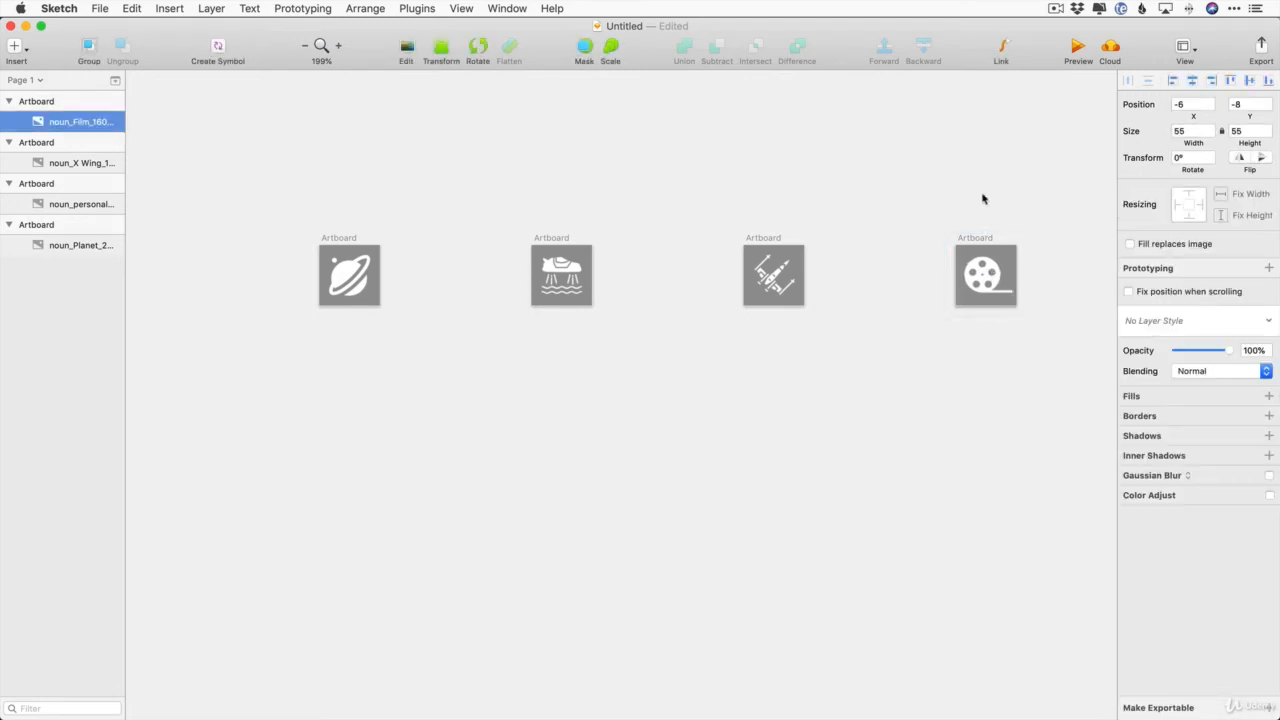
left_click(982, 198)
Rename the artboard holding the planet icon as "planet"
left_click(62, 224)
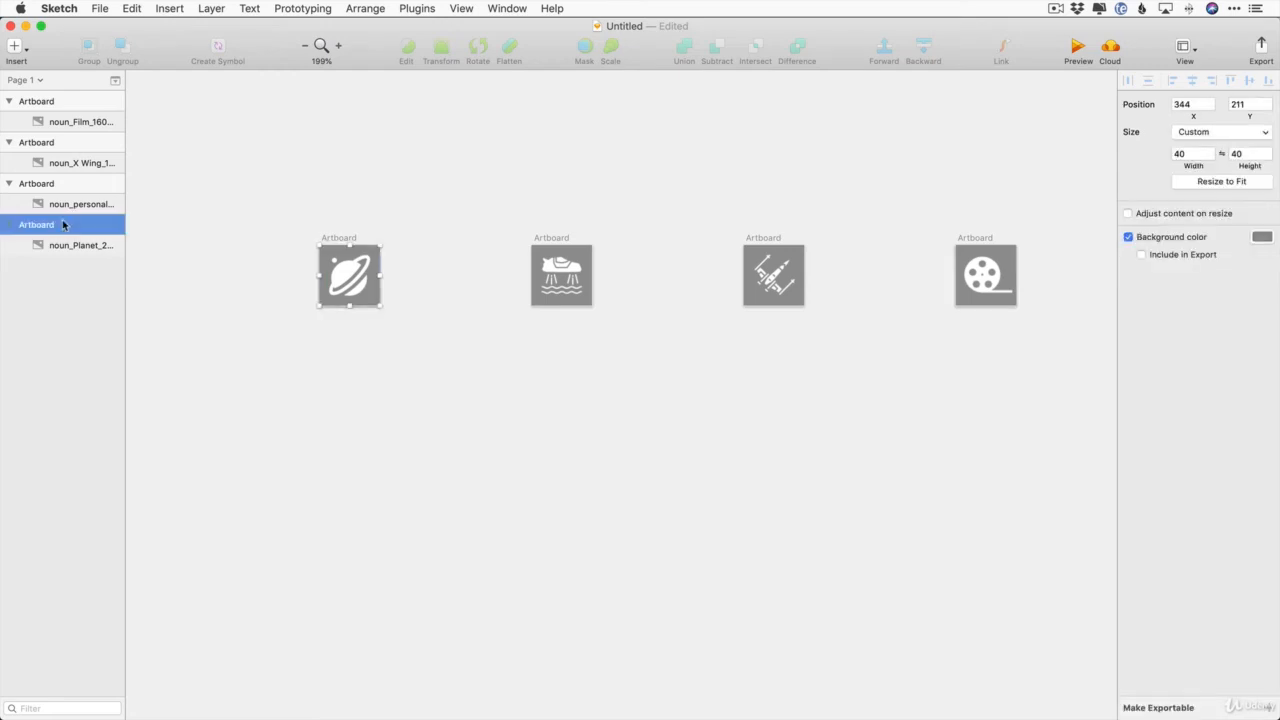
double_click(62, 224)
type("planet")
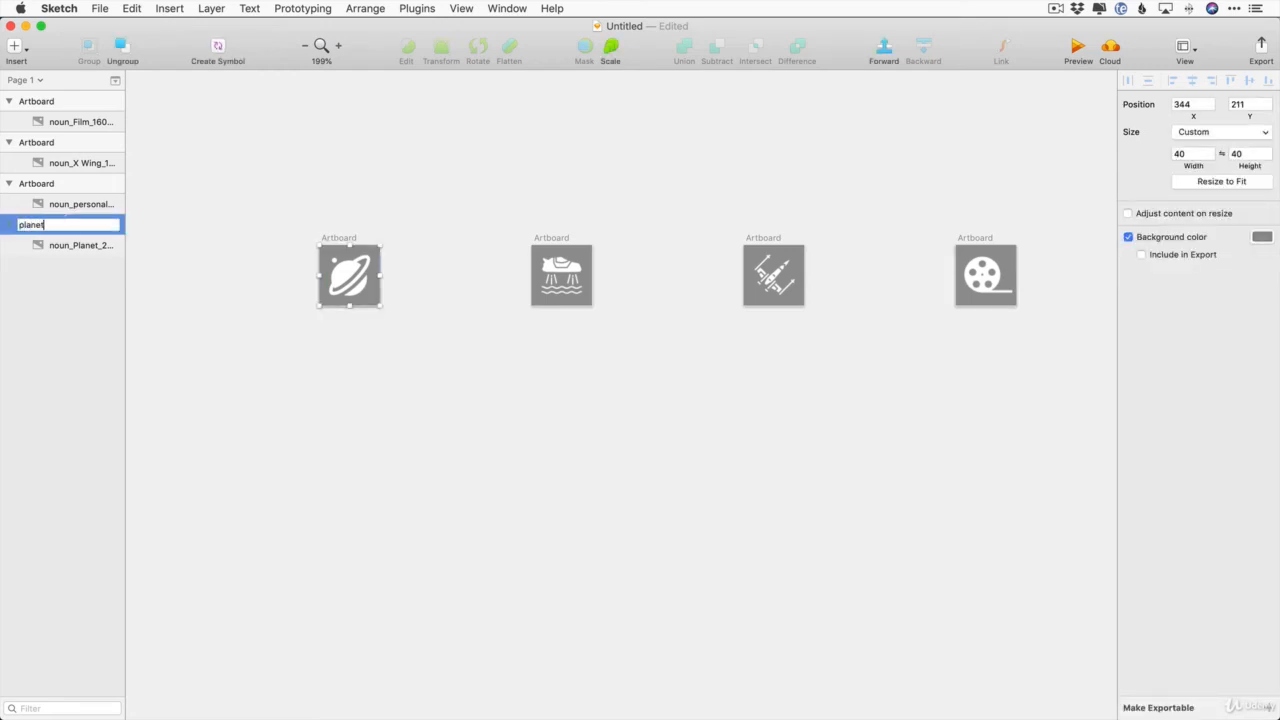
key("Return")
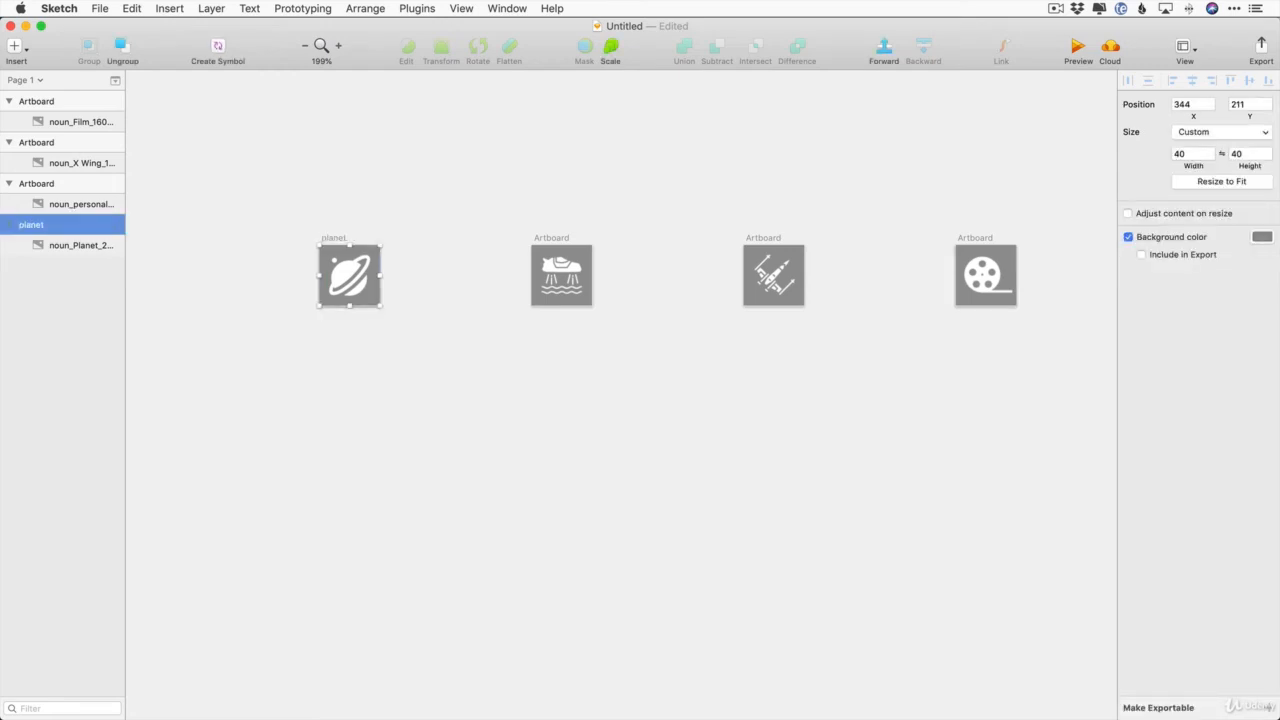
Rename the planet icon's artboard as "homeworld"
double_click(25, 224)
type("homeworld")
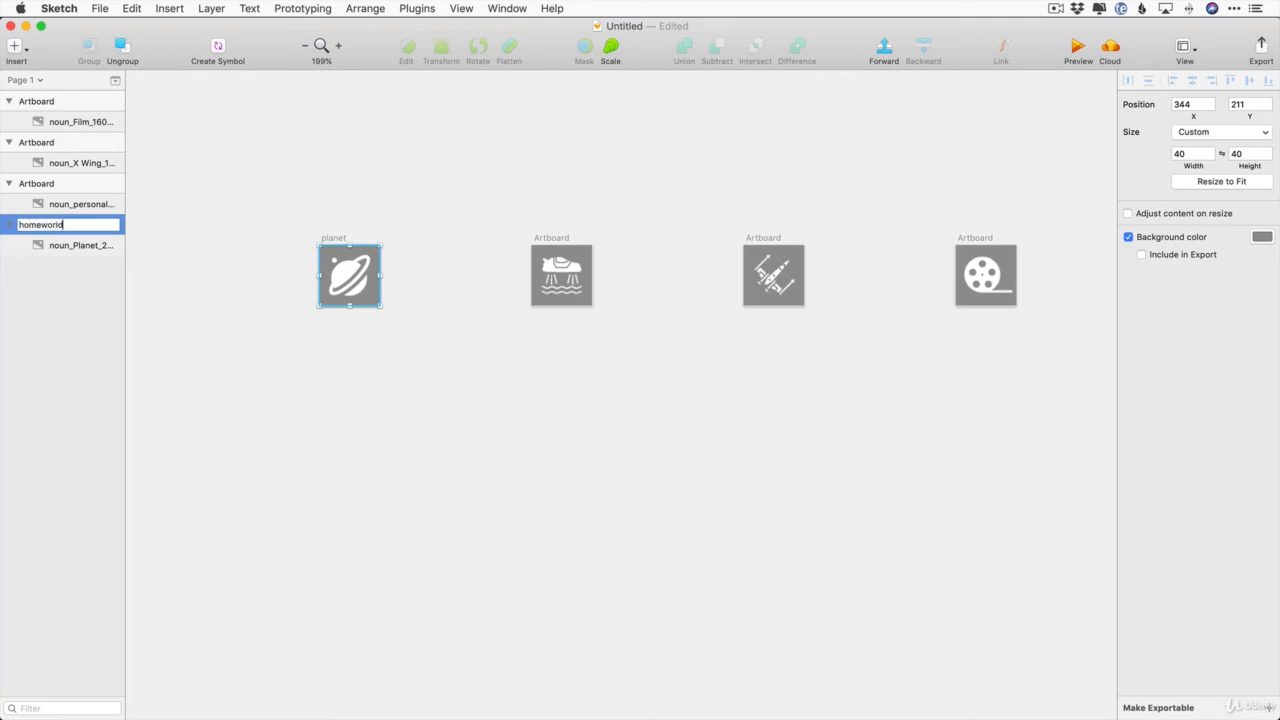
key("Return")
Rename the artboard containing the hover car icon as "vehicle"
left_click(37, 178)
double_click(40, 183)
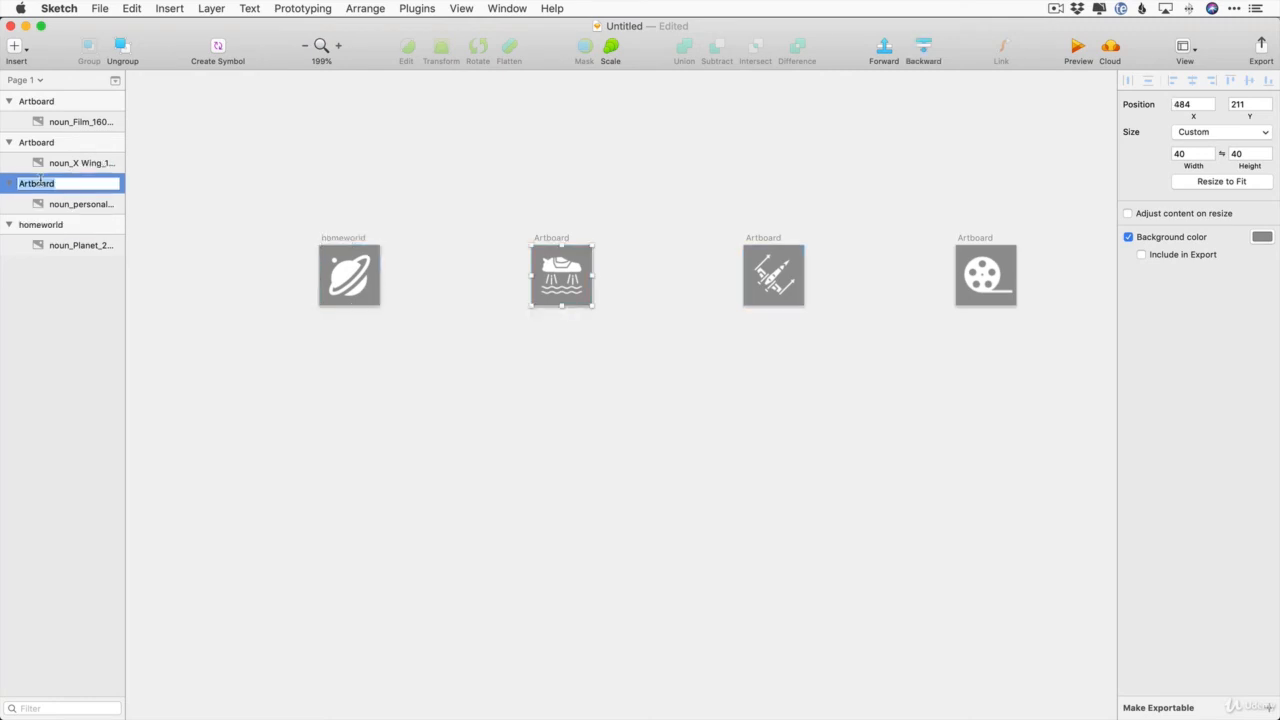
type("vehicle")
key("Return")
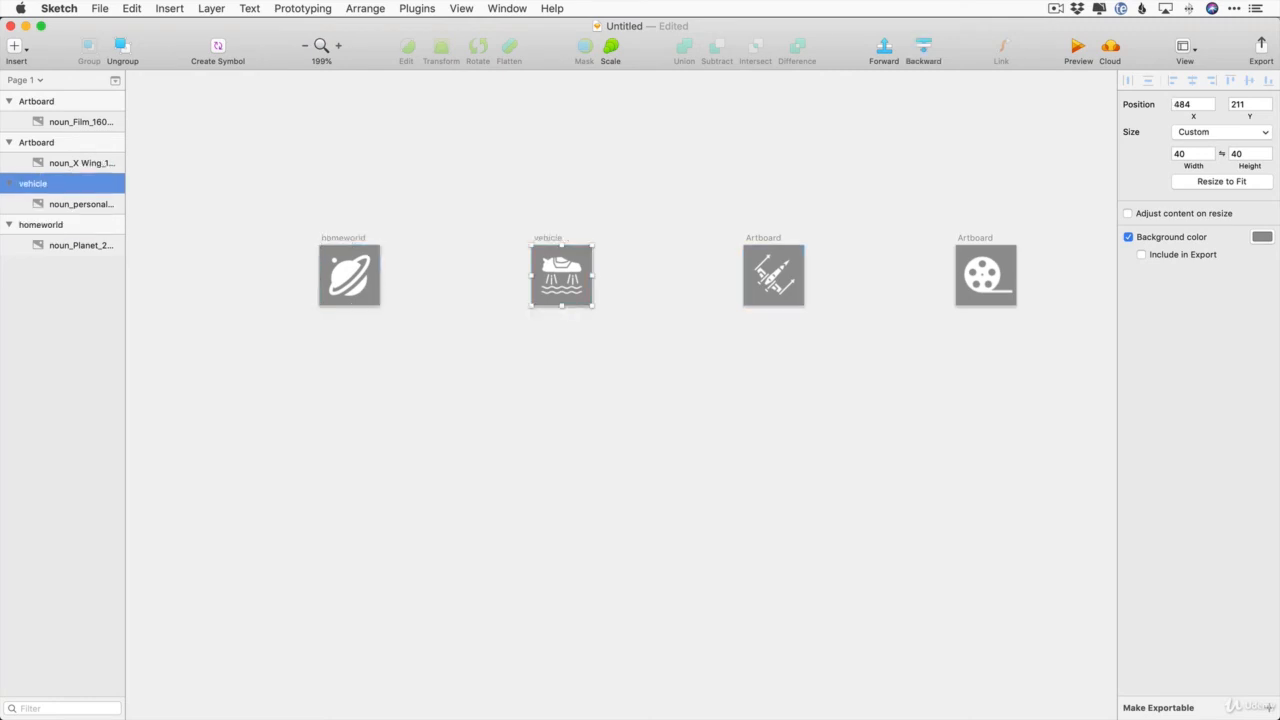
Rename the artboard containing the X Wing icon as "starship"
left_click(44, 142)
double_click(44, 142)
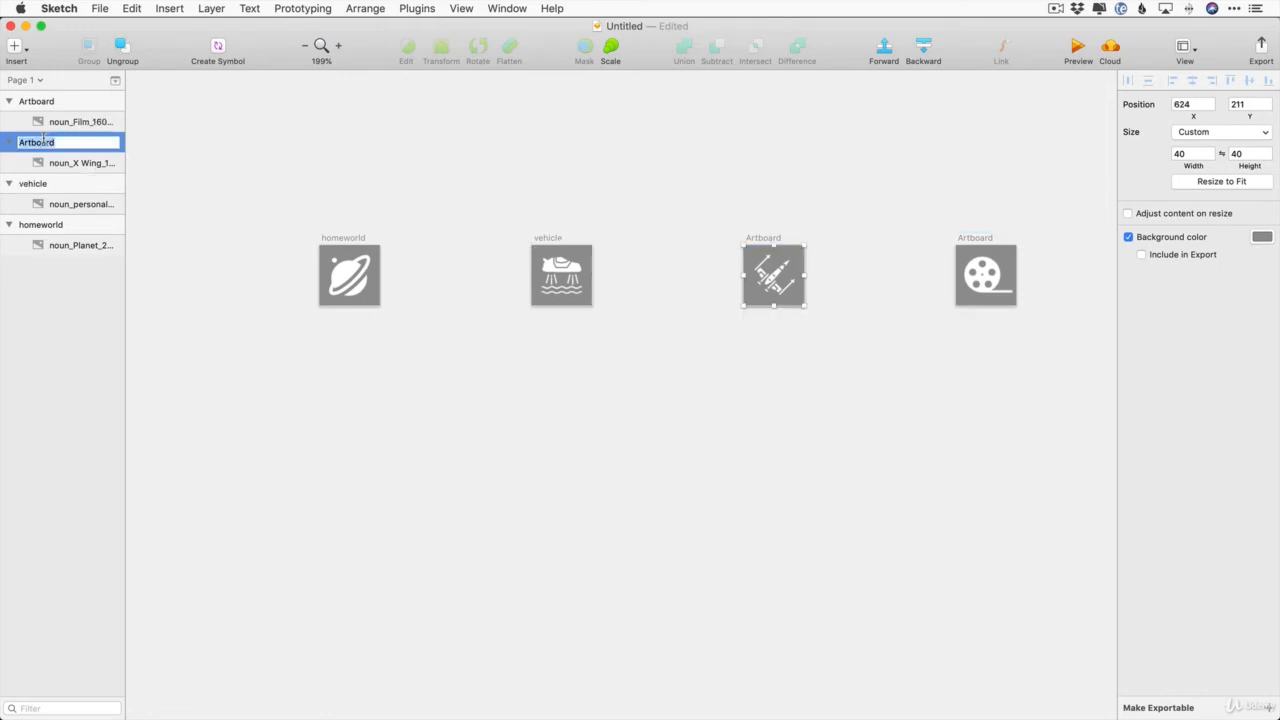
left_click(43, 141)
double_click(43, 141)
type("starship")
key("Return")
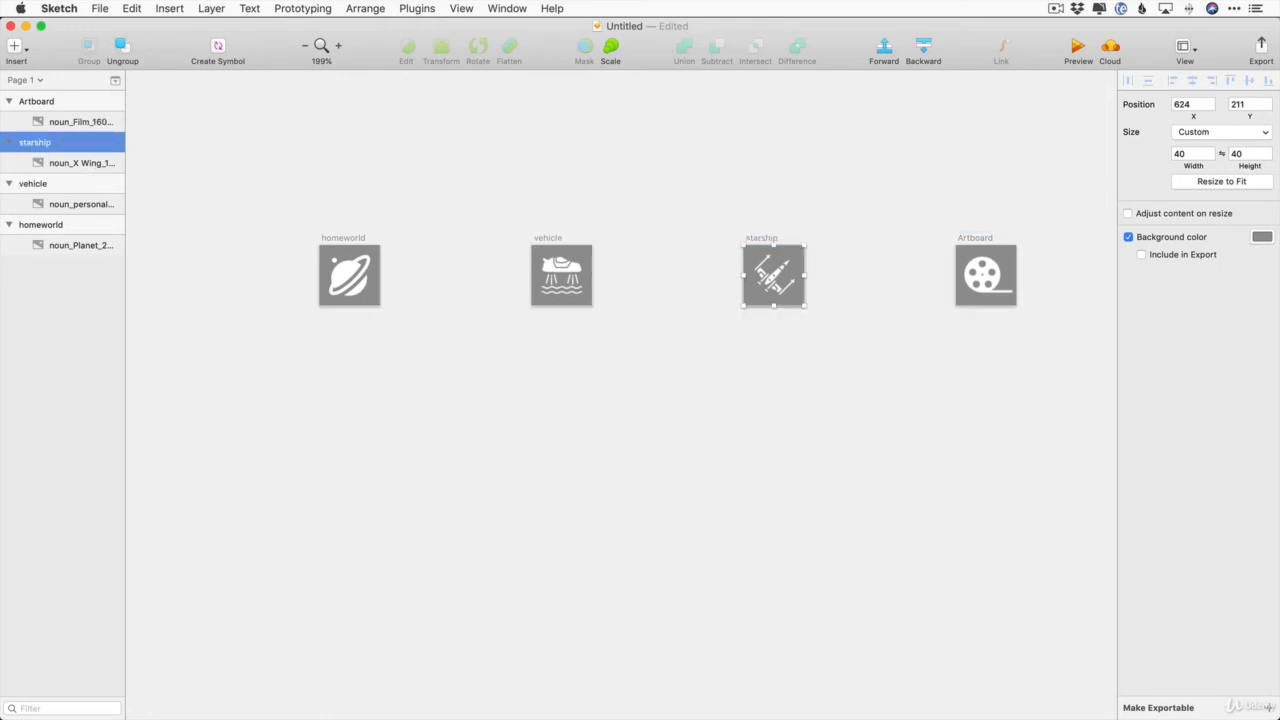
Rename the artboard containing the film reel icon as "film"
double_click(30, 101)
type("f")
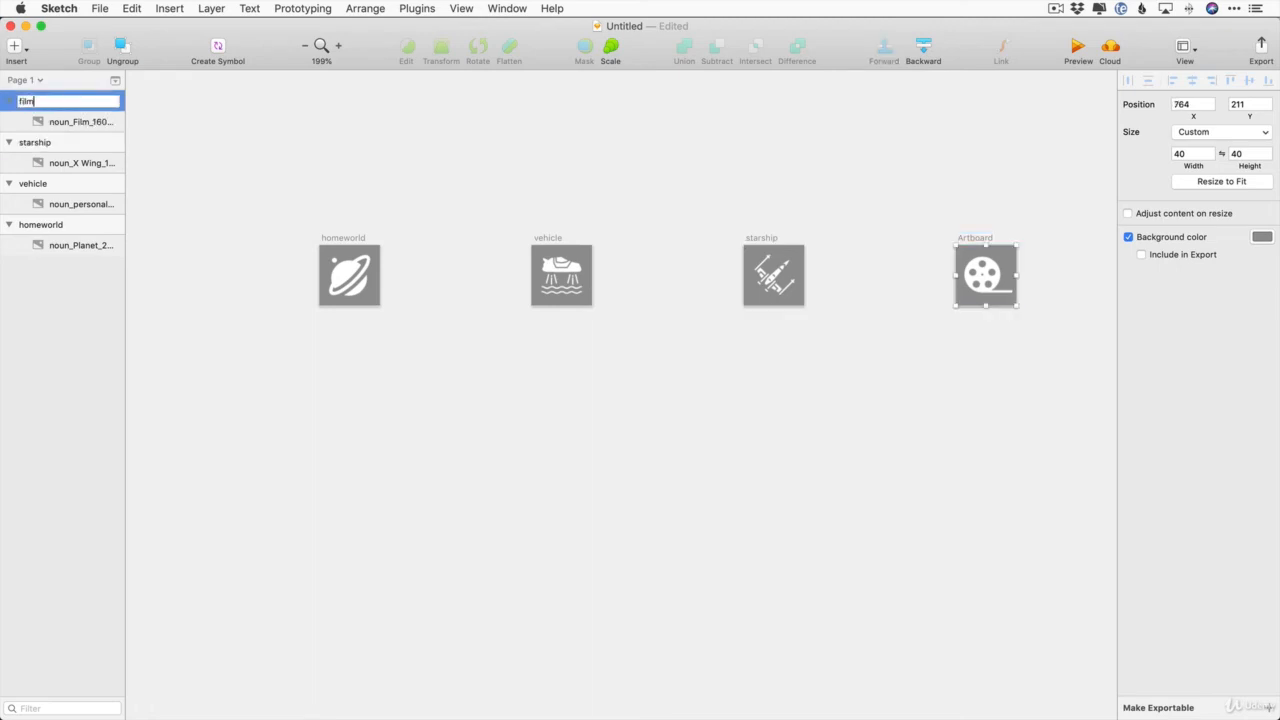
type("ilm")
key("Return")
left_click(277, 154)
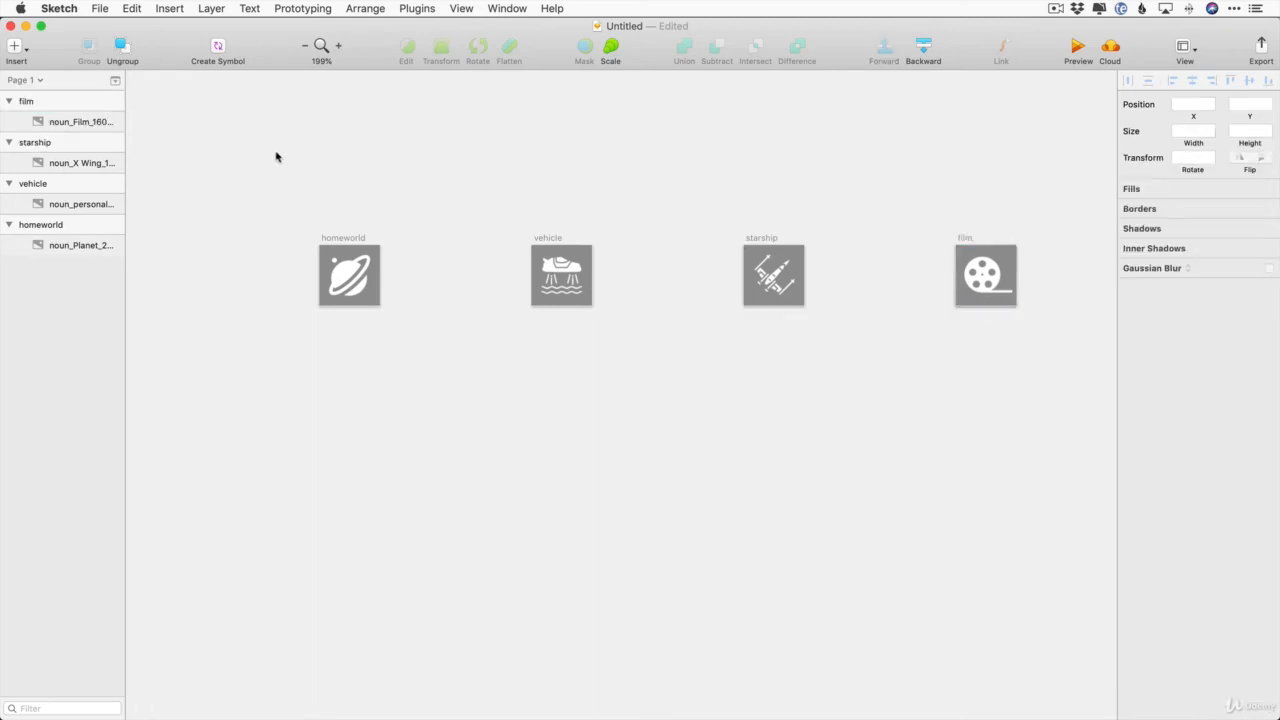
Collapse the film, starship, vehicle and homeworld artboards in the layer list
left_click(9, 101)
left_click(9, 122)
left_click(9, 142)
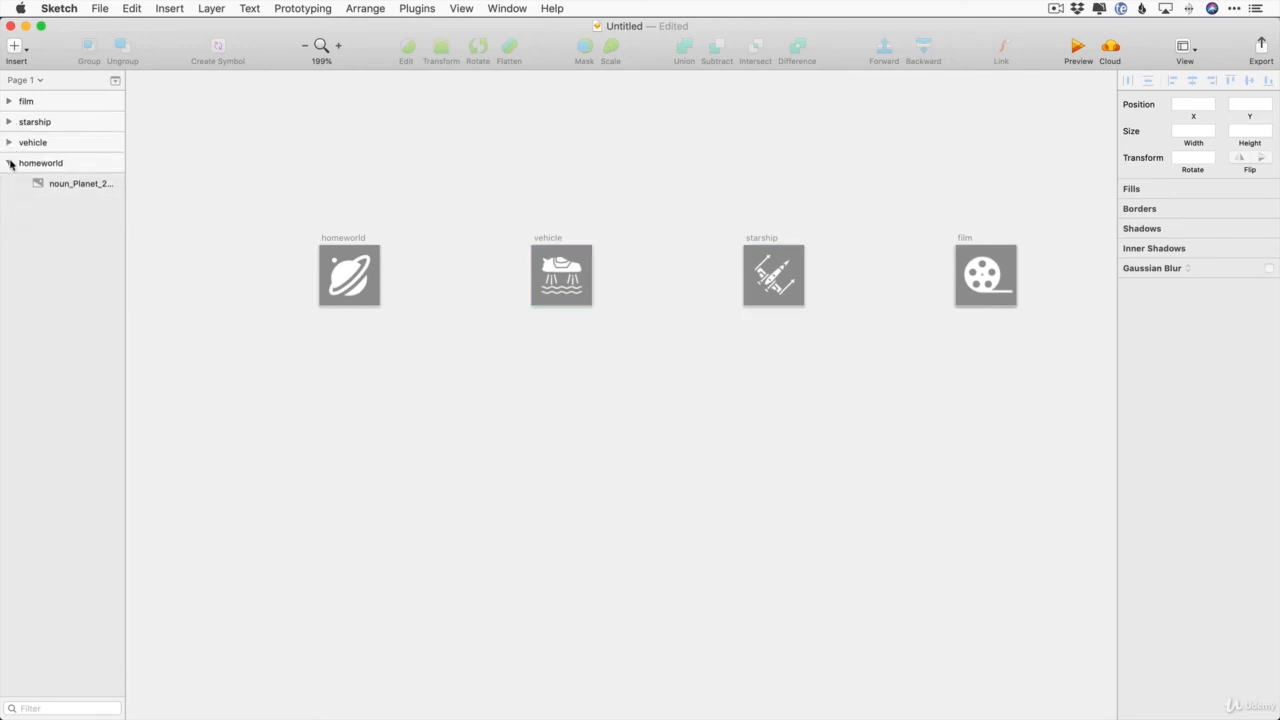
left_click(9, 163)
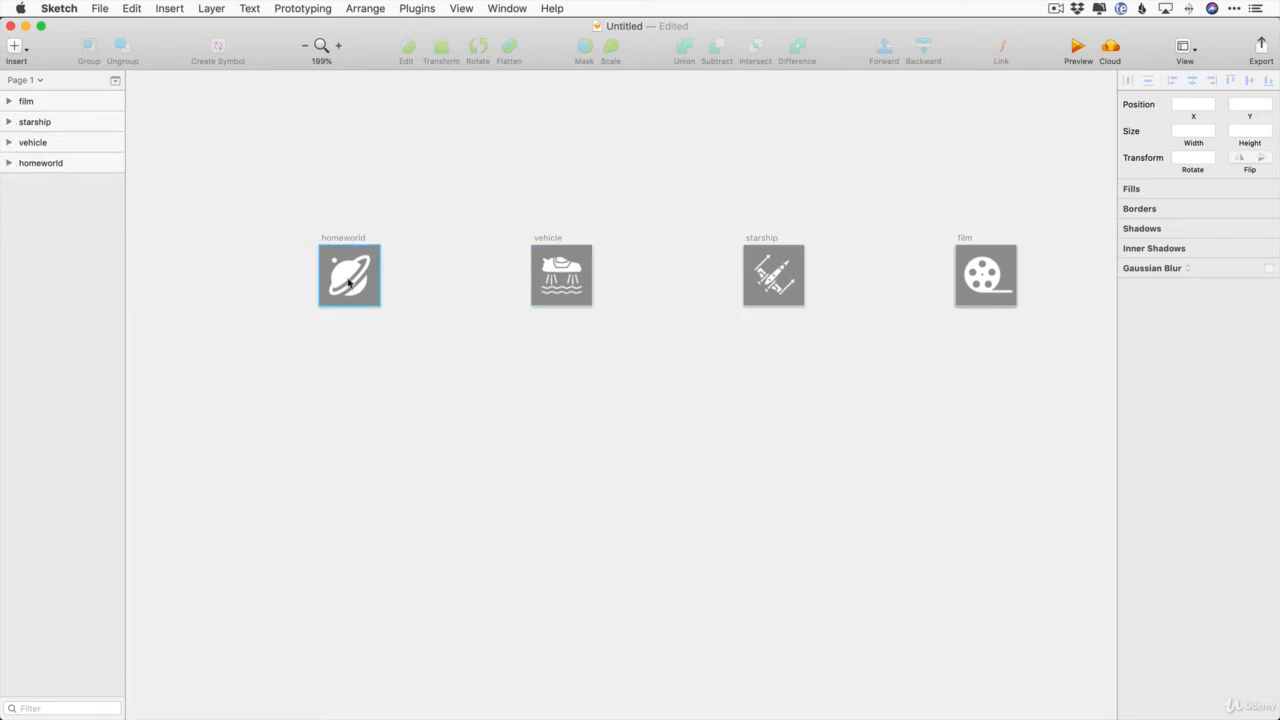
Make all four artboards exportable and apply the iOS export preset with 1x, 2x and 3x PNG sizes
left_click(72, 162)
left_click(44, 104, "shift")
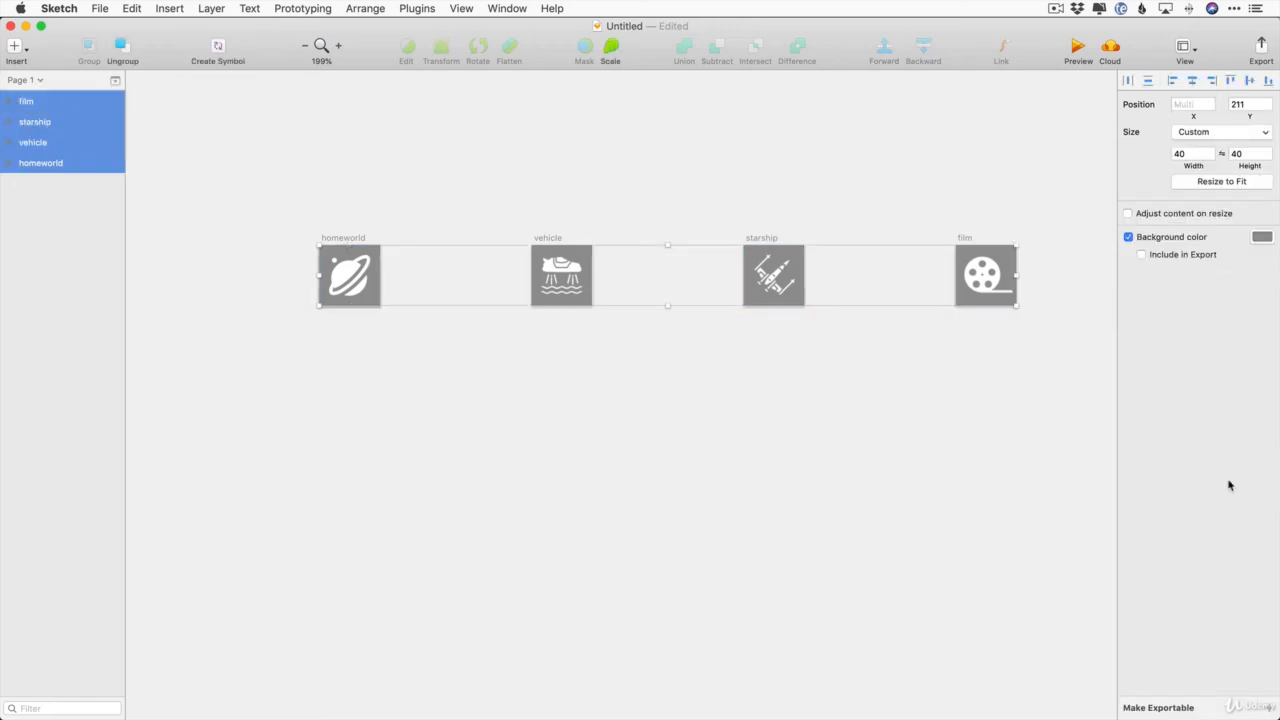
left_click(1268, 710)
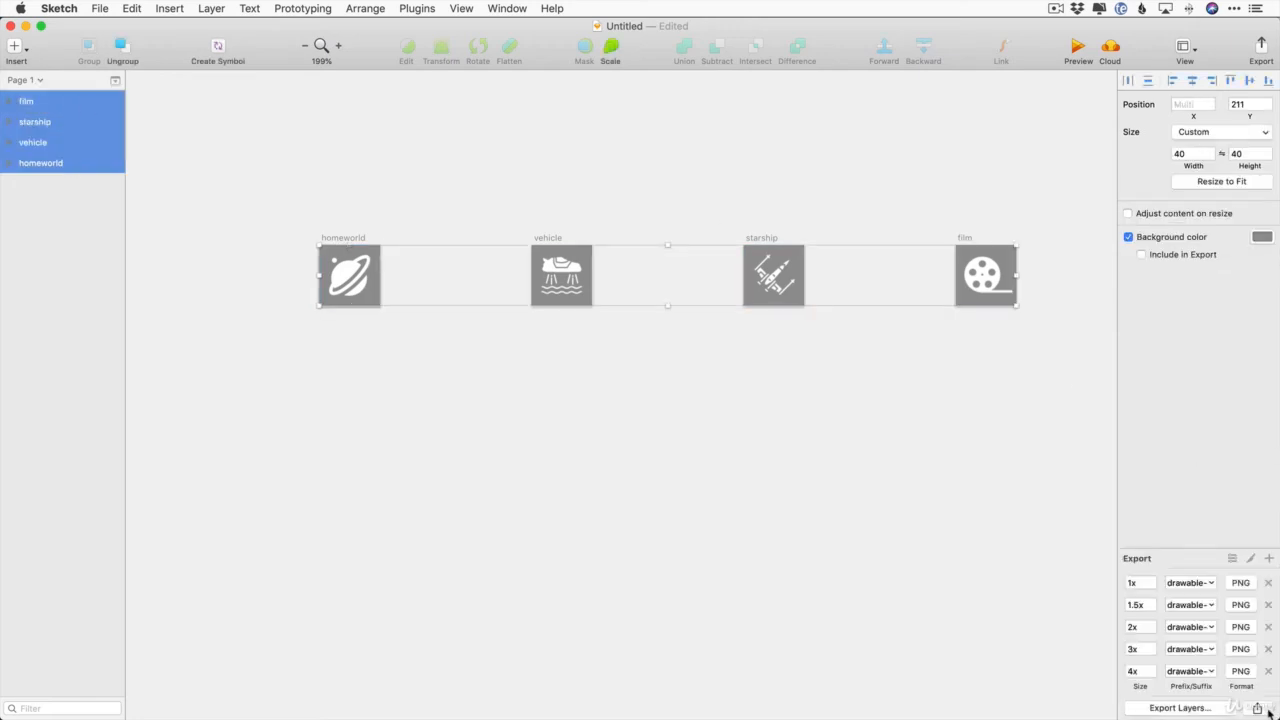
left_click(1232, 560)
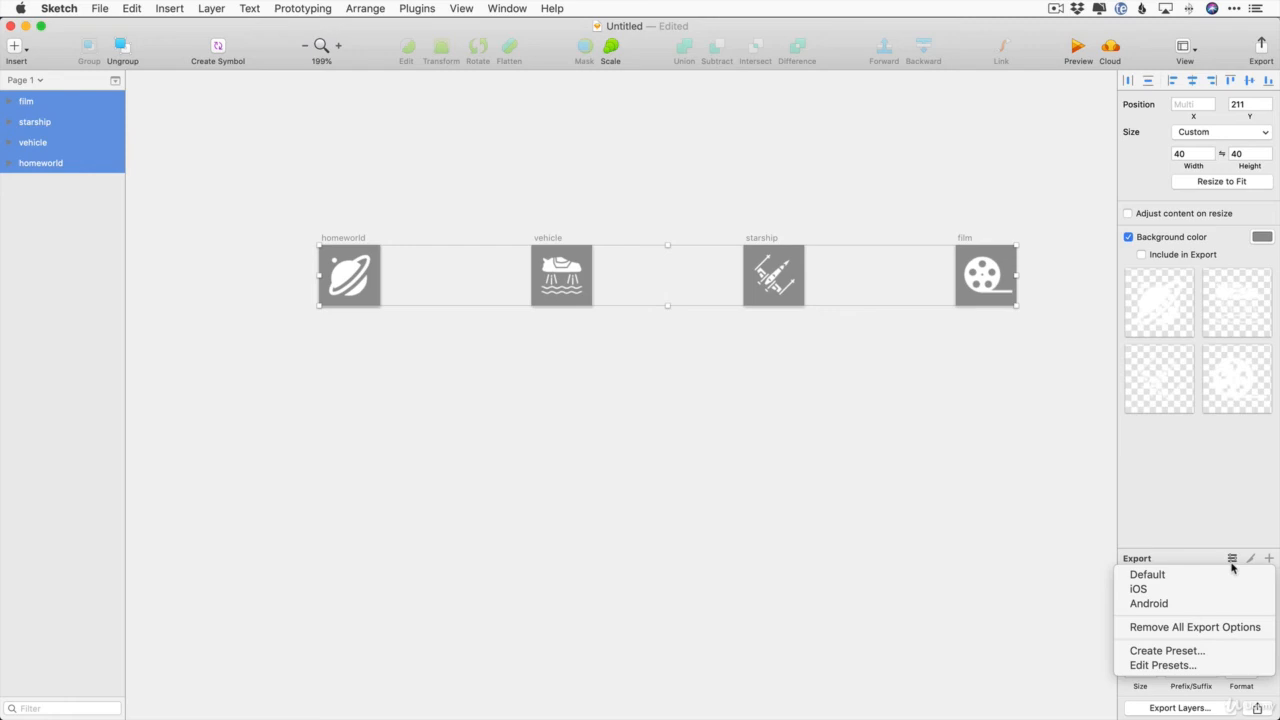
left_click(1140, 590)
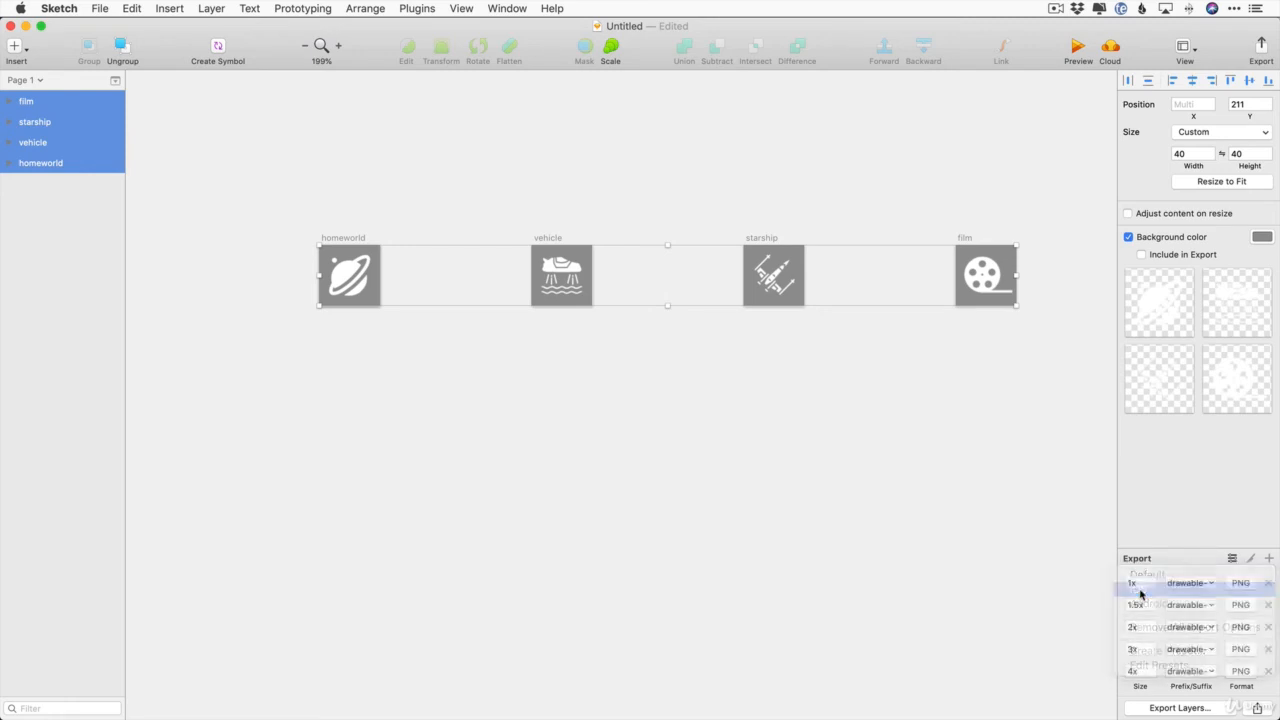
Export the four artboards into a new Desktop folder named StarTriviaButtonIcons
left_click(1203, 709)
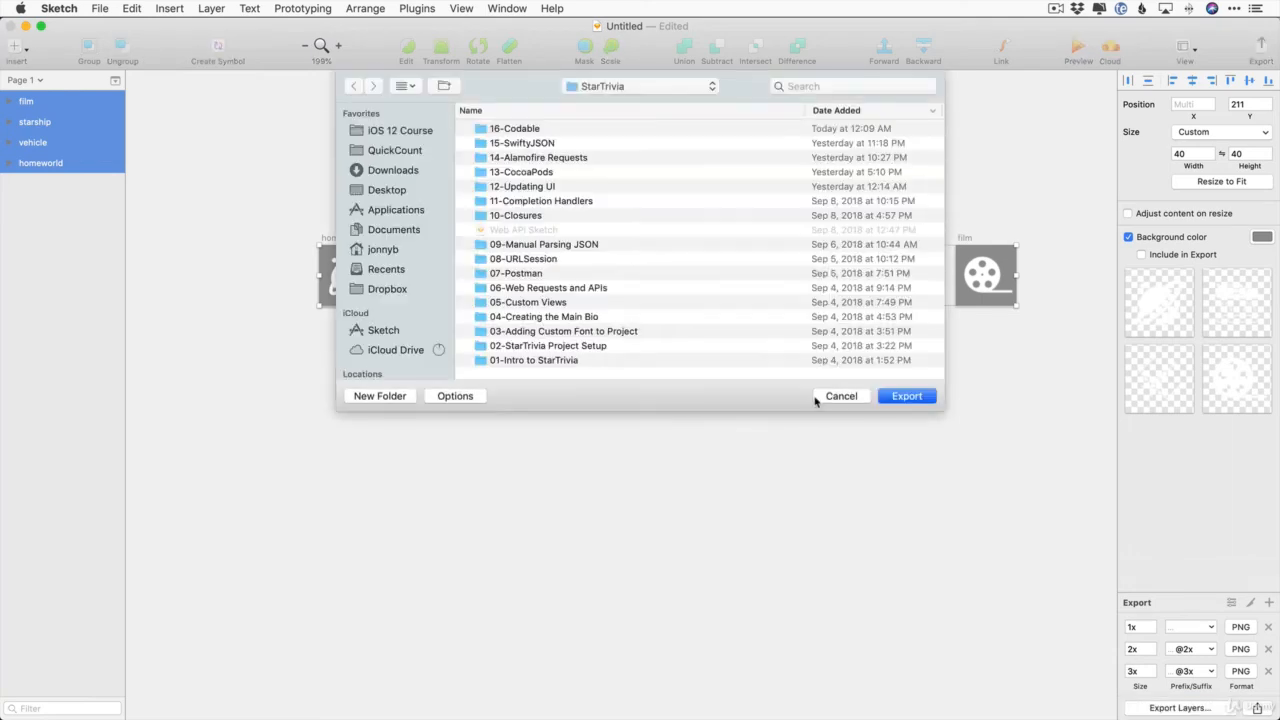
left_click(385, 189)
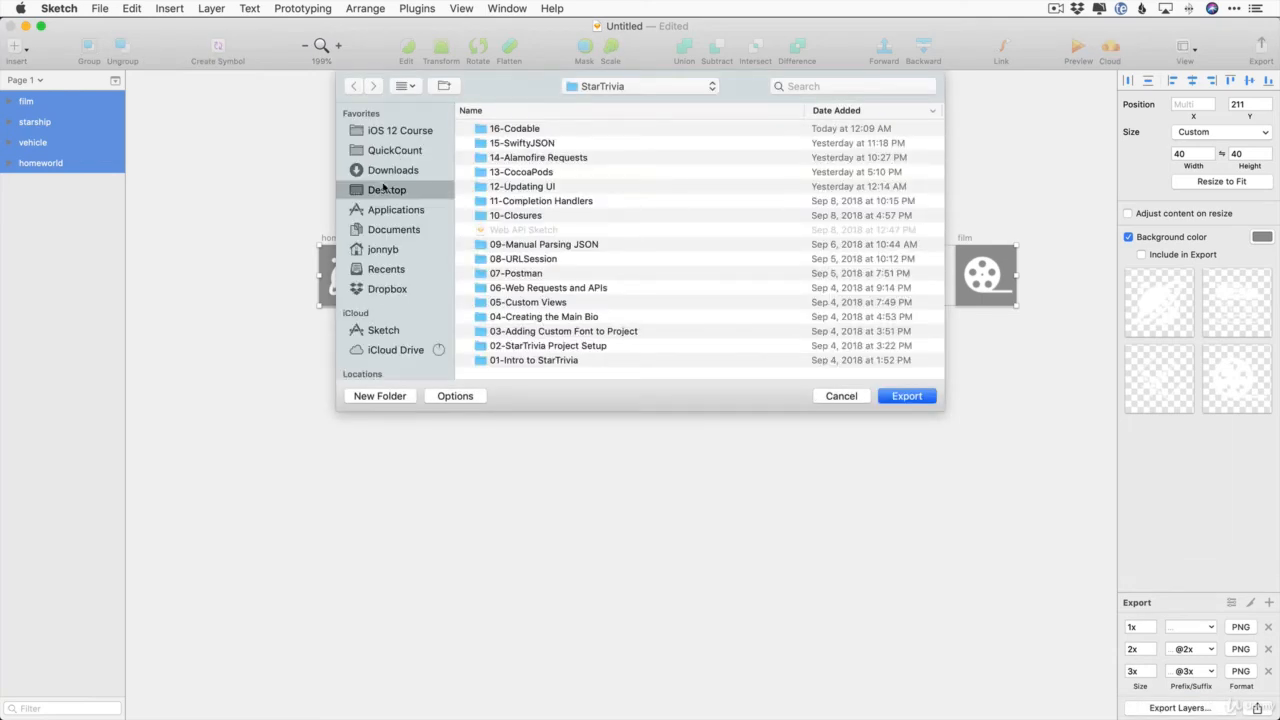
left_click(378, 395)
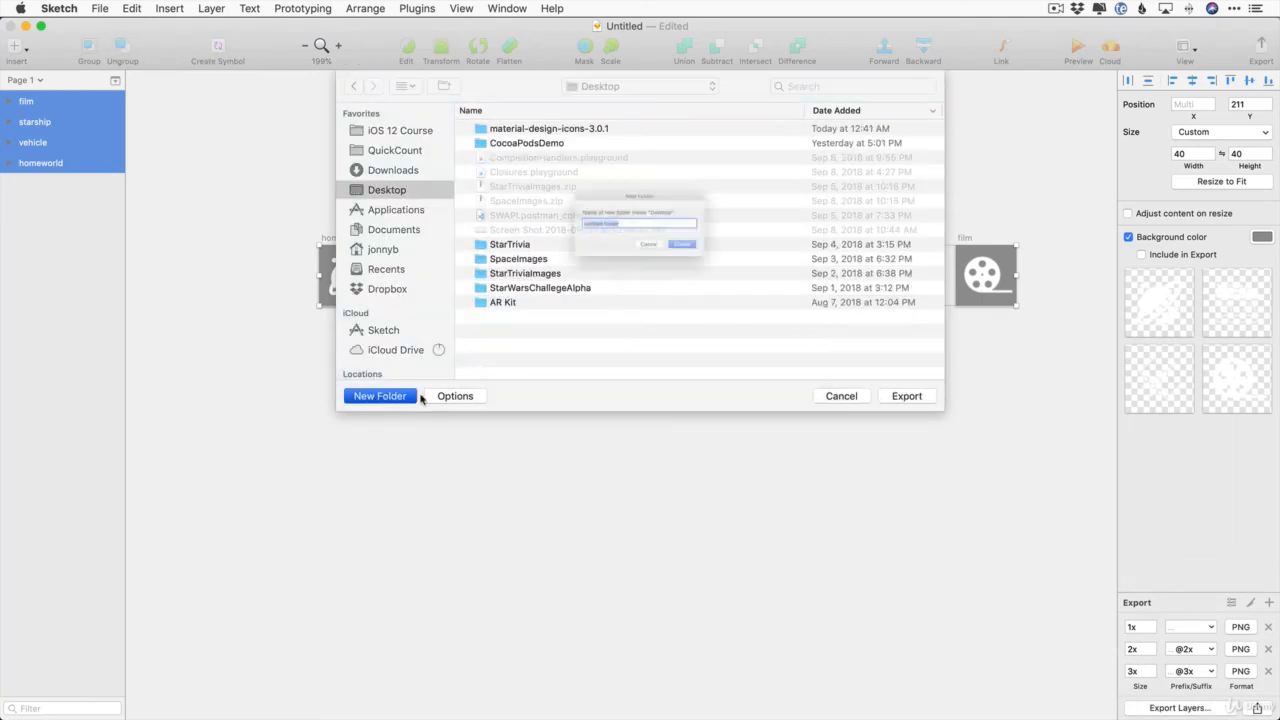
type("St")
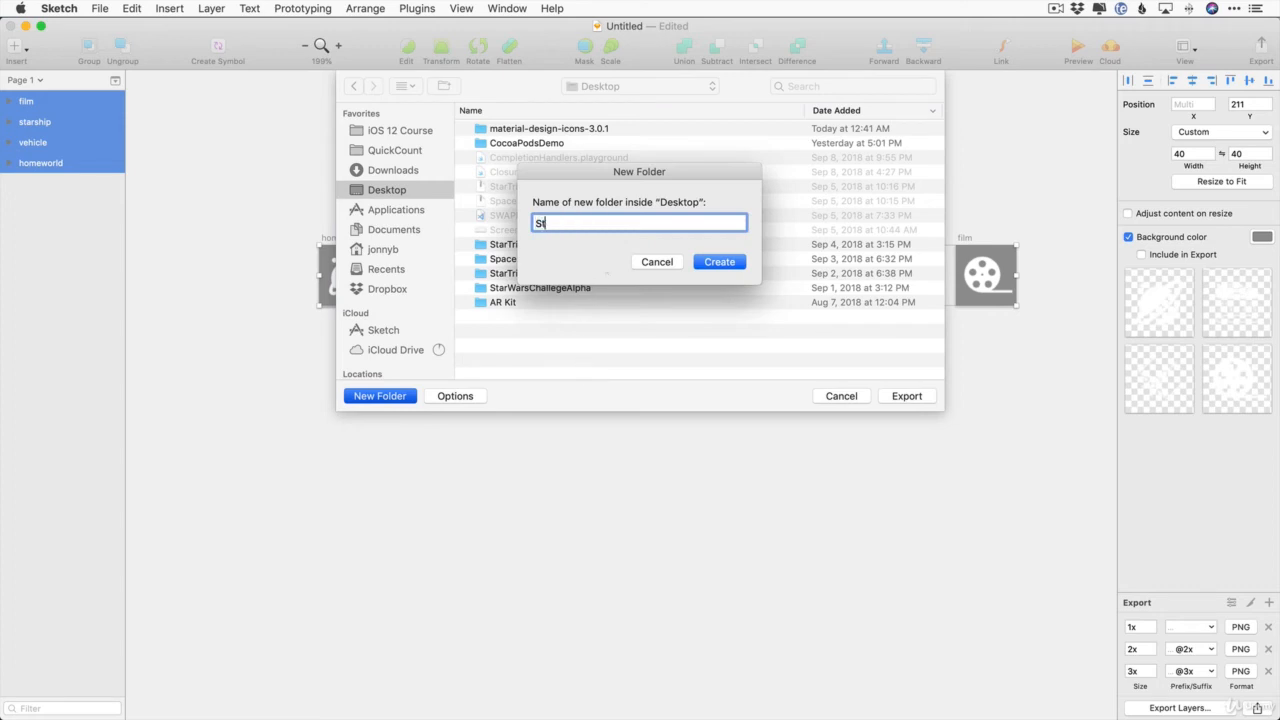
type("arTrivia")
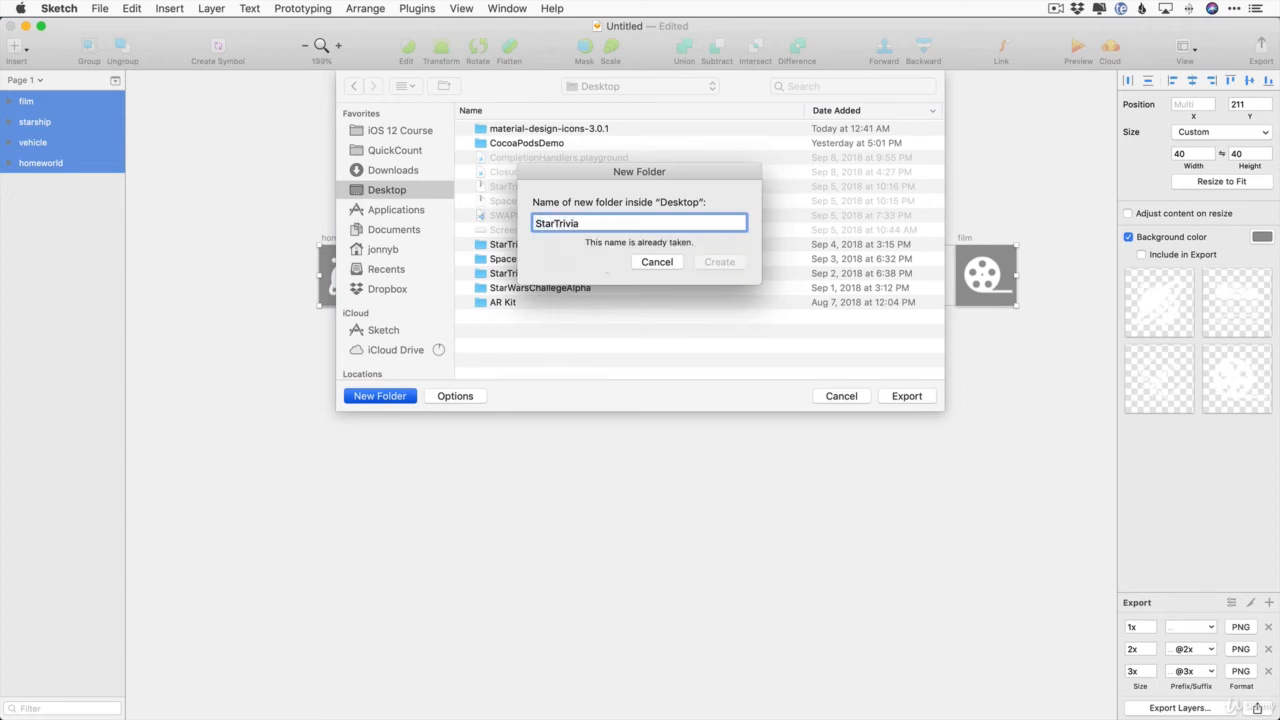
type("Bytt")
type("utto")
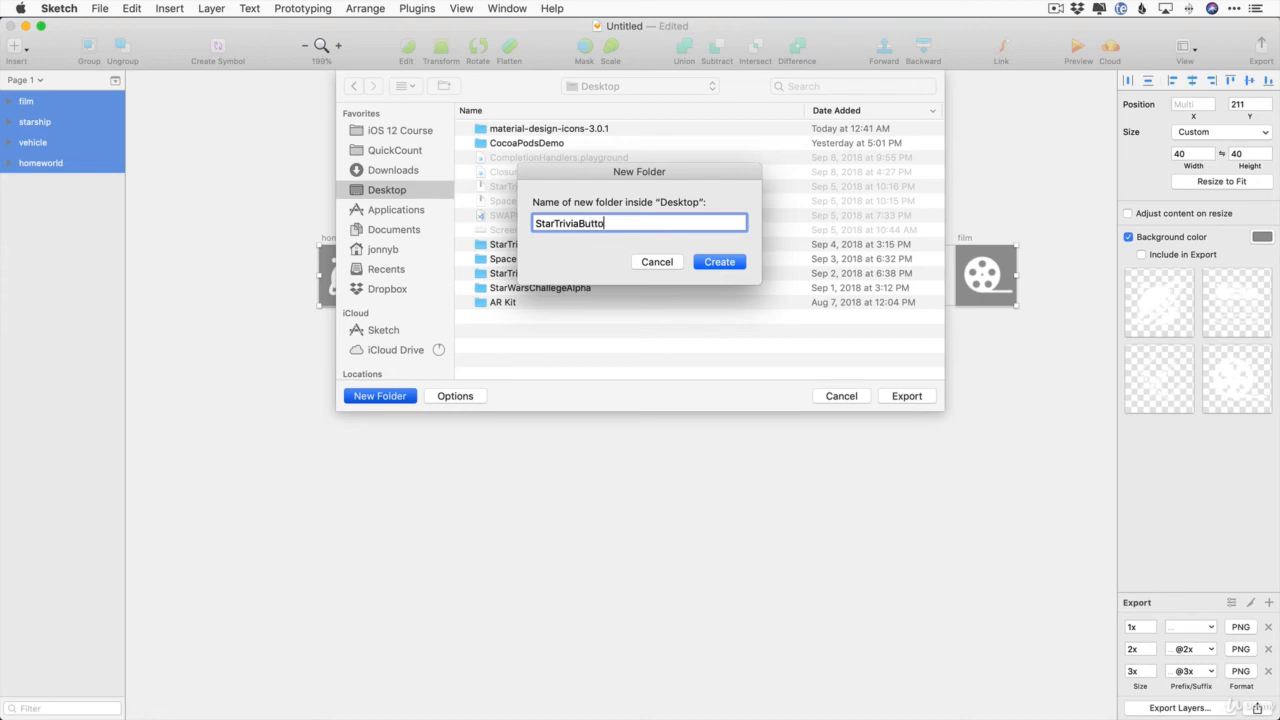
type("nIcons")
key("Return")
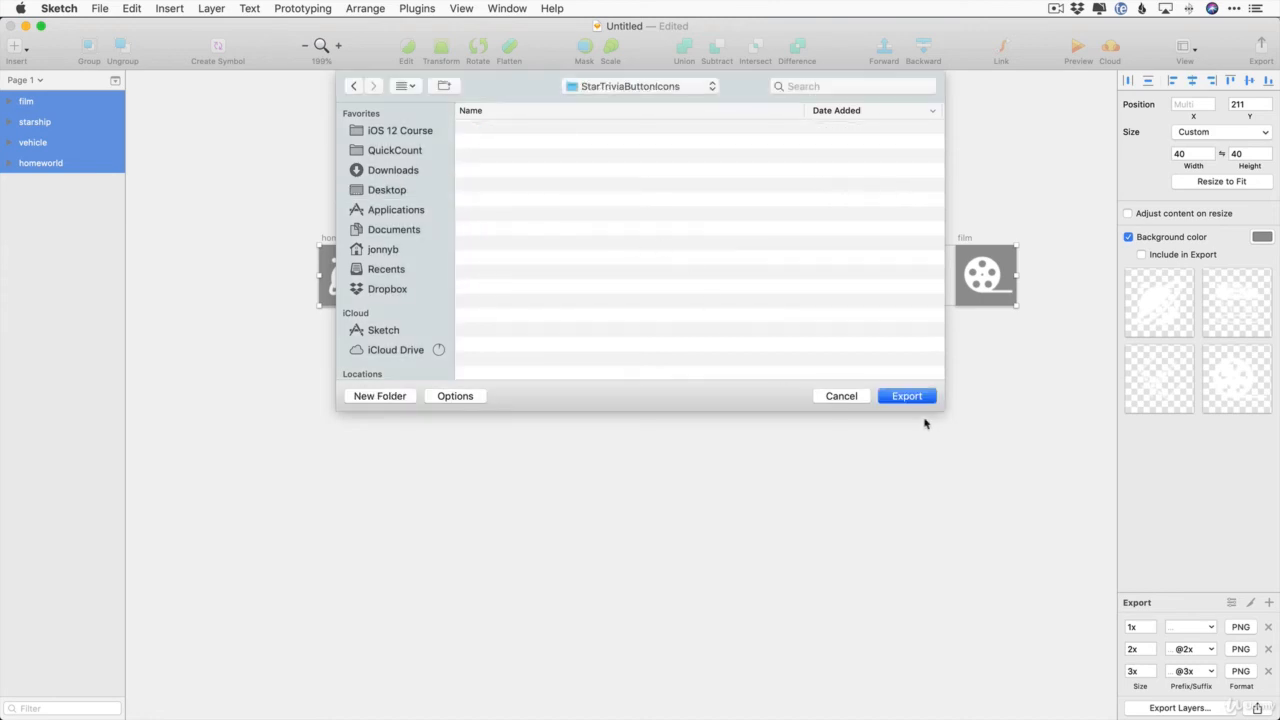
left_click(906, 396)
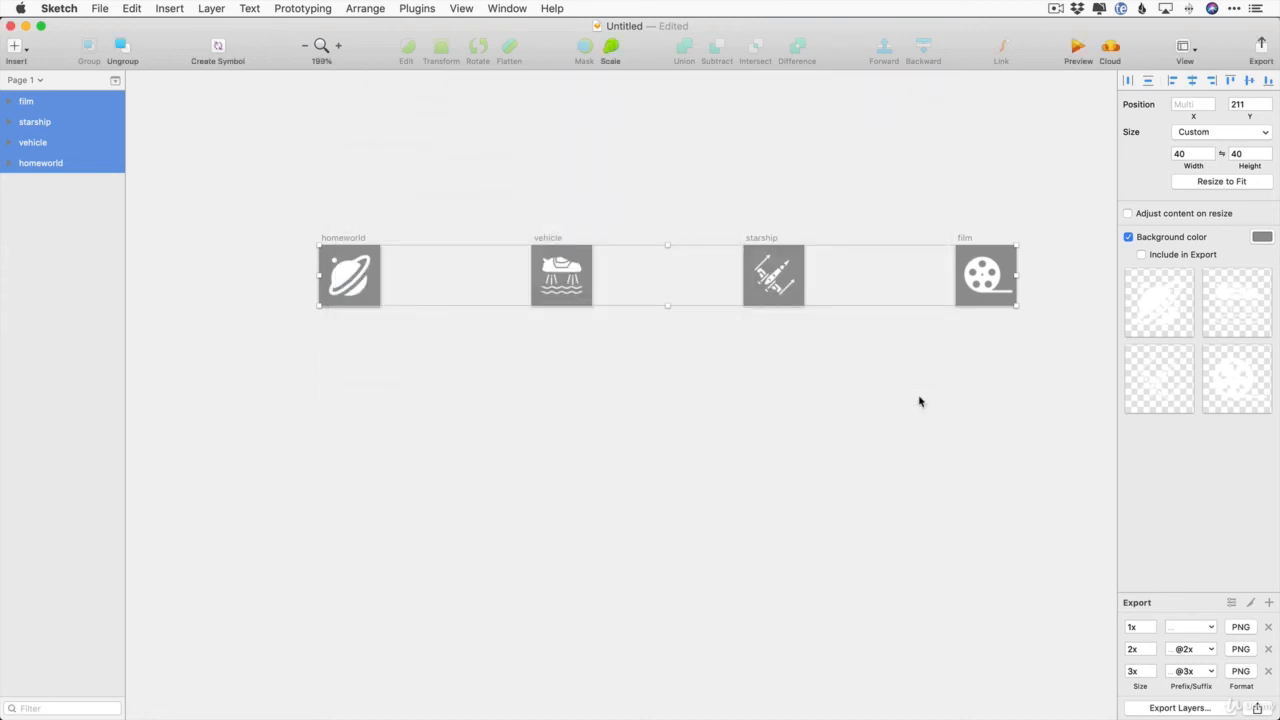
Save the Sketch document as "ButonIcons" in the StarTriviaButtonIcons folder
left_click(802, 434)
key("super+s")
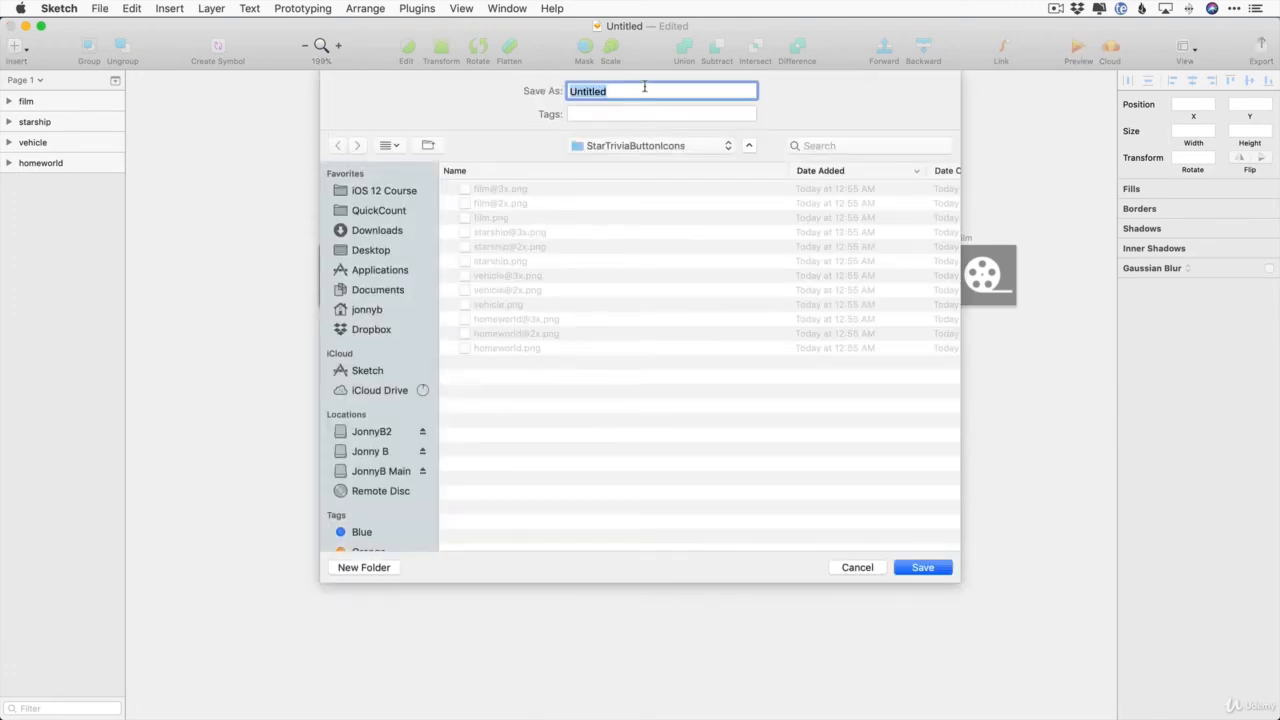
type("But")
type("onIcons")
key("Return")
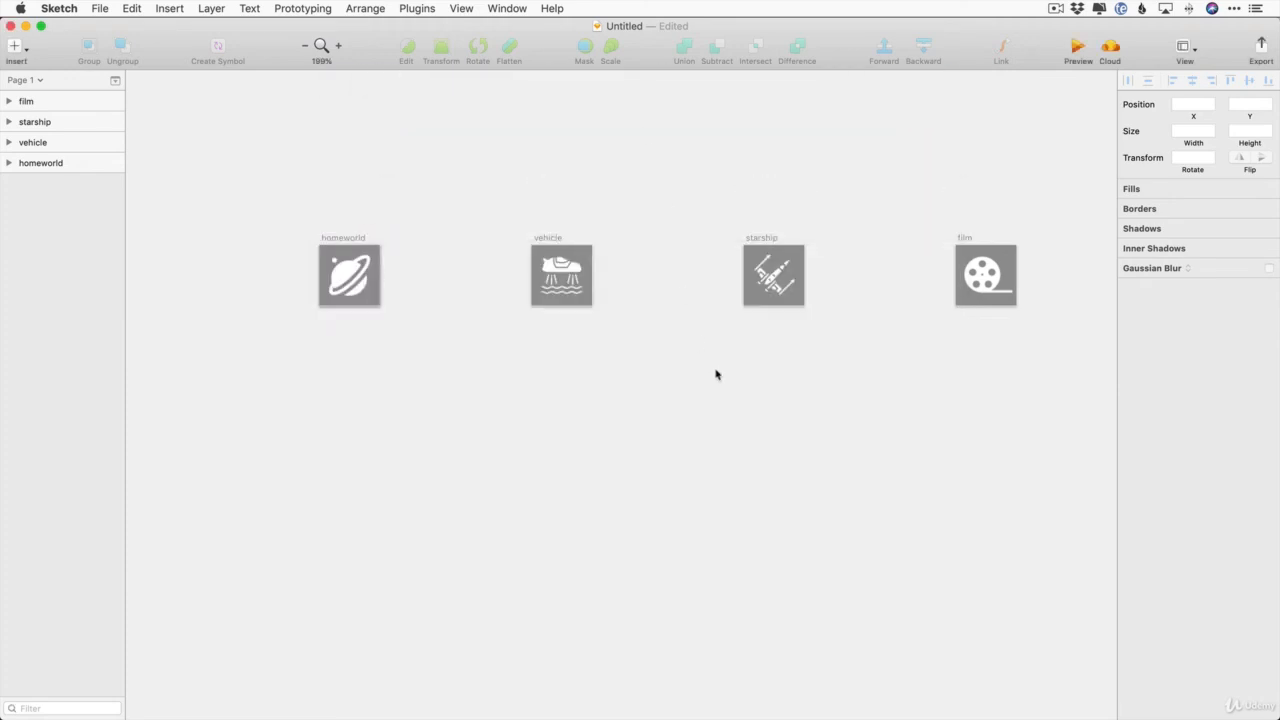
Switch to the Noun Project in Safari, search for "star wars" and open the X Wing icon
key("super+Tab")
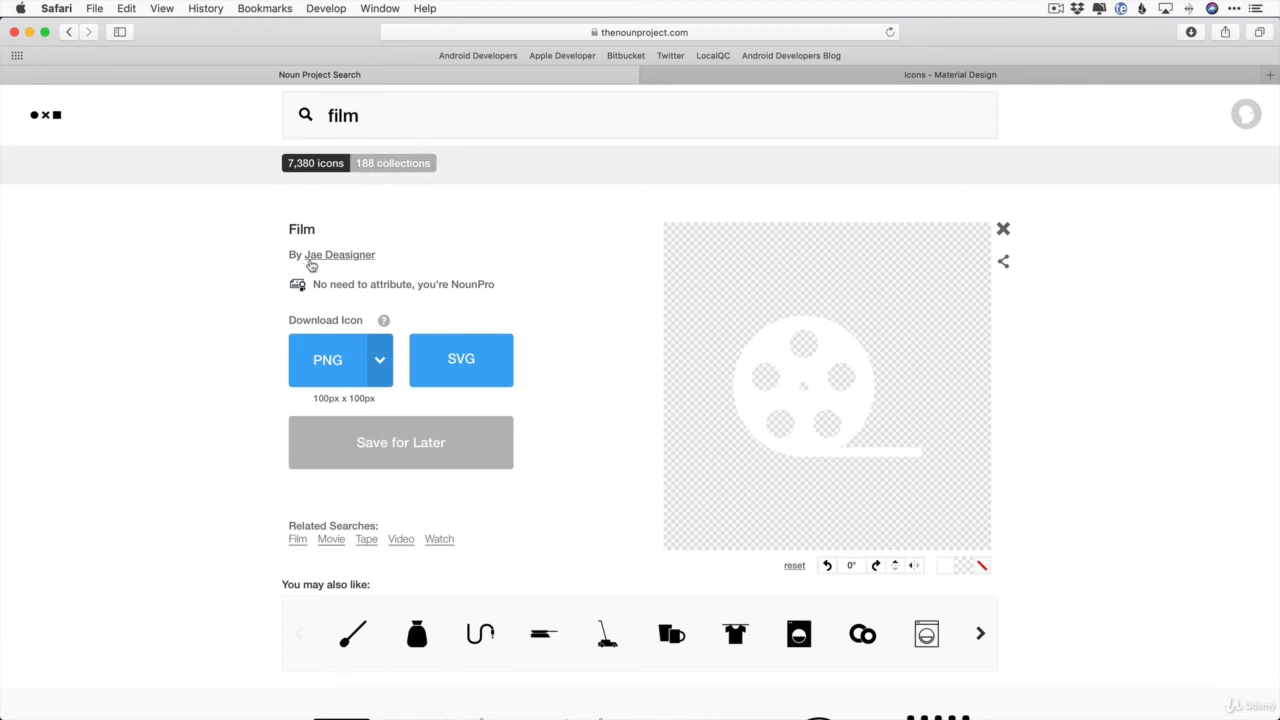
left_click_drag(378, 117, 308, 114)
type("star wats")
key("BackSpace")
key("BackSpace")
type("r")
key("Return")
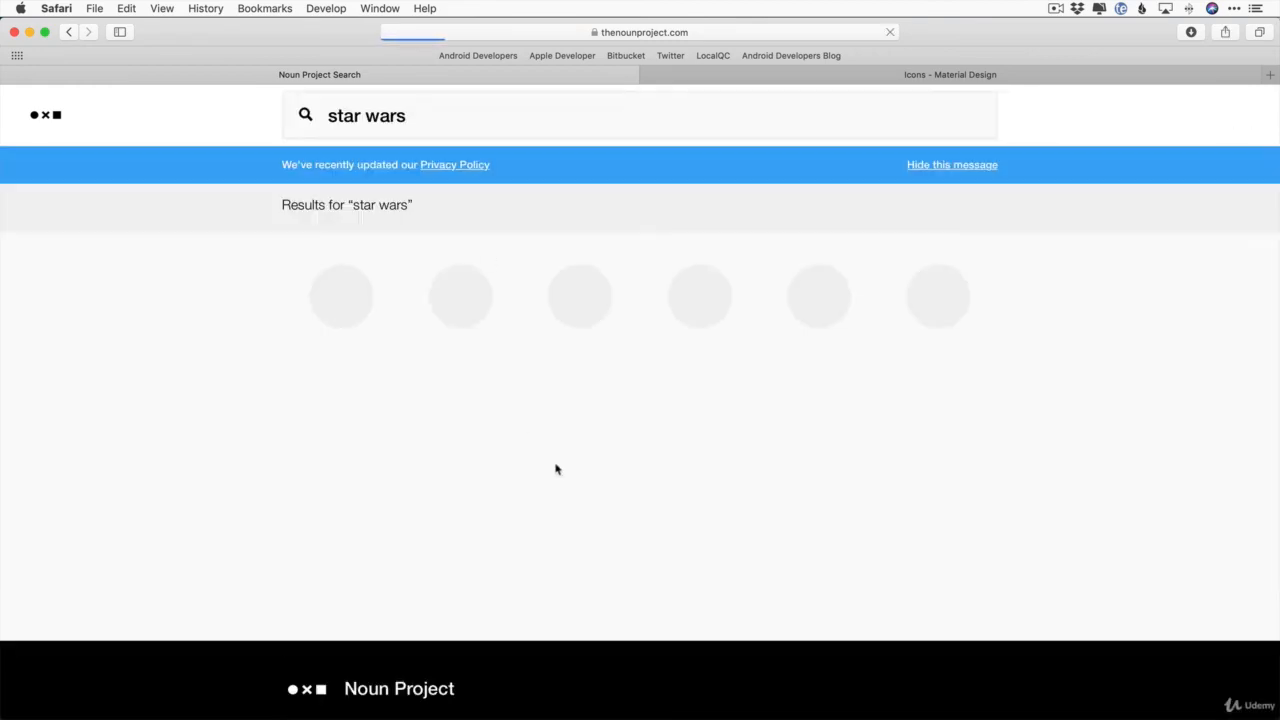
scroll(643, 423, "down", 10)
scroll(645, 422, "down", 15)
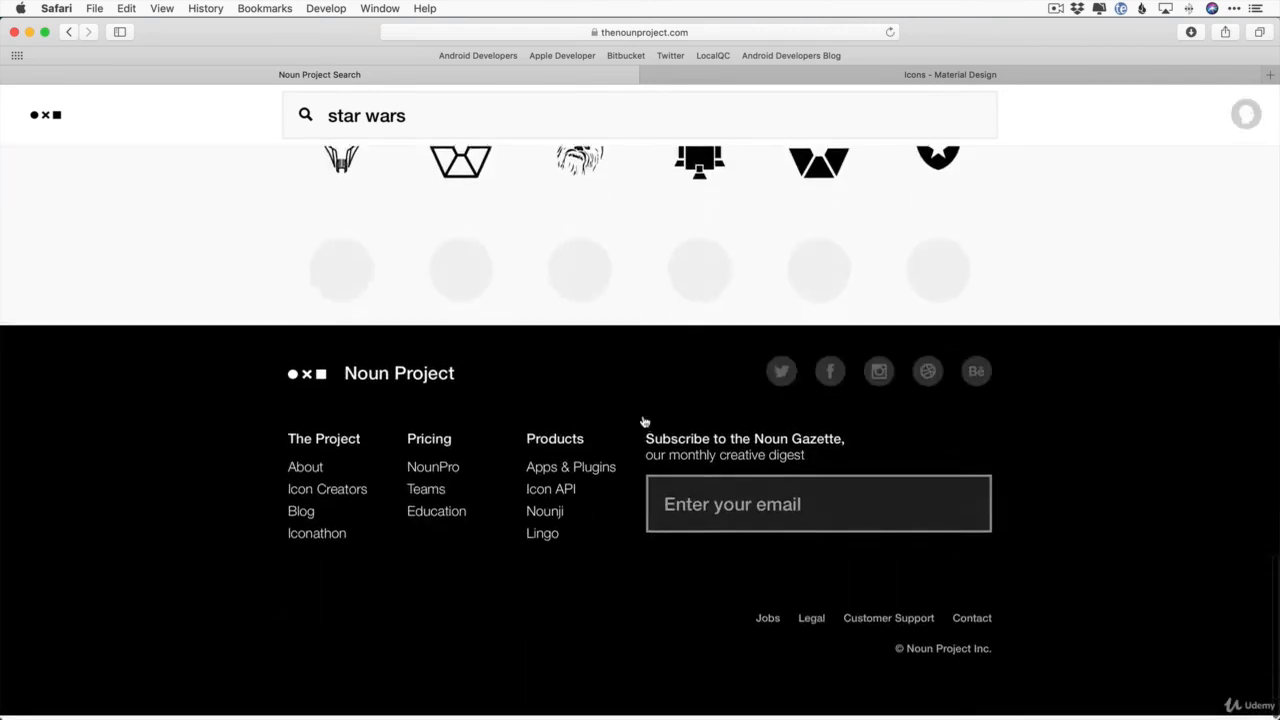
scroll(645, 422, "down", 10)
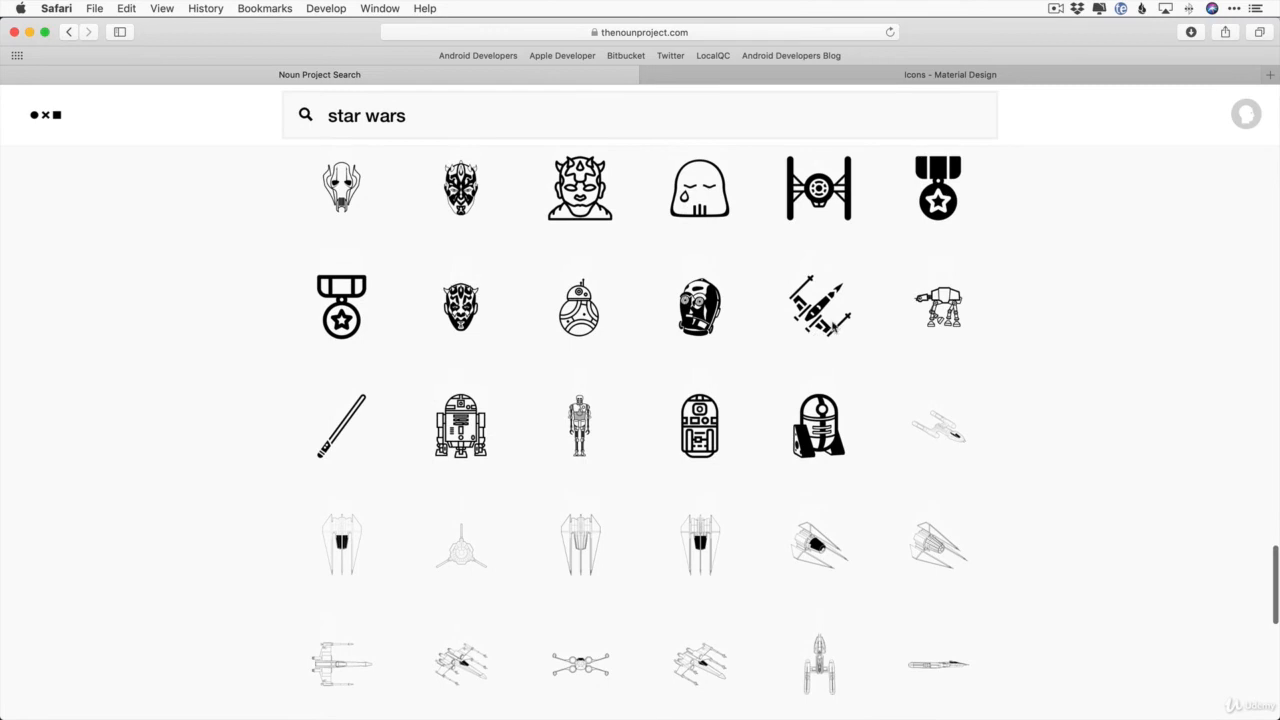
left_click(831, 326)
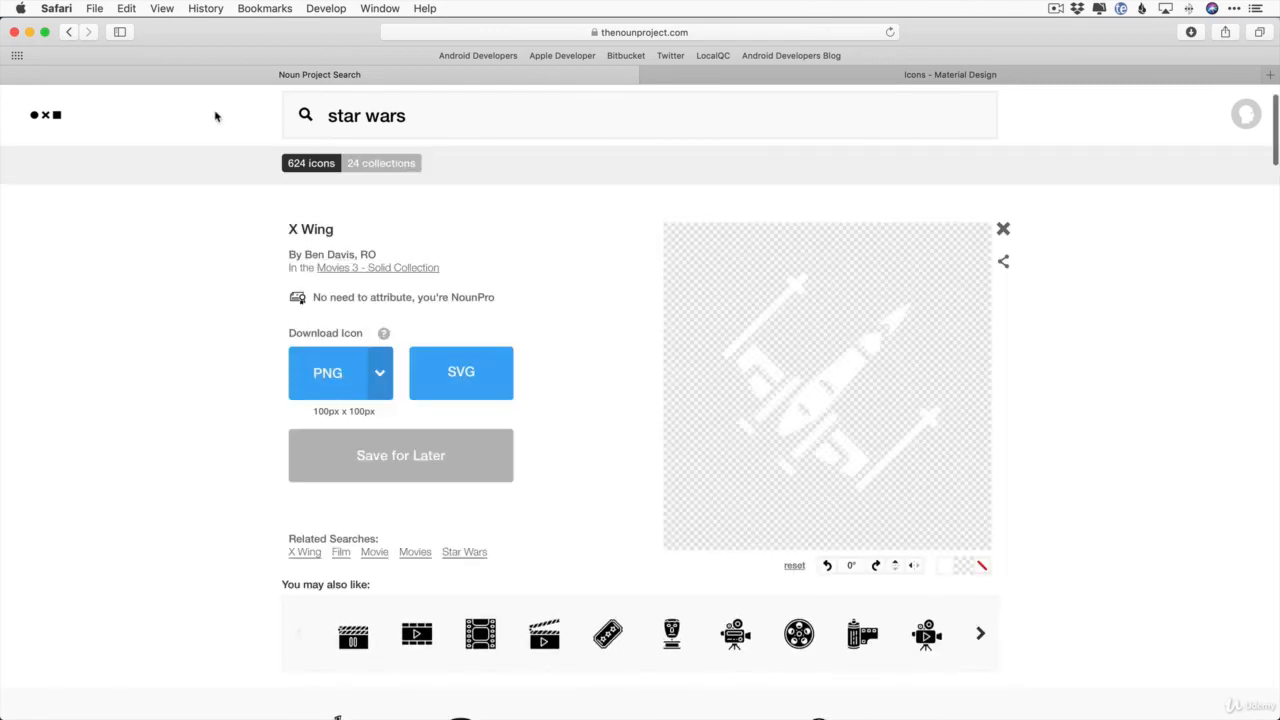
Search the Noun Project for "hover" and open the solid personal hover car icon
left_click_drag(437, 117, 293, 113)
type("hover")
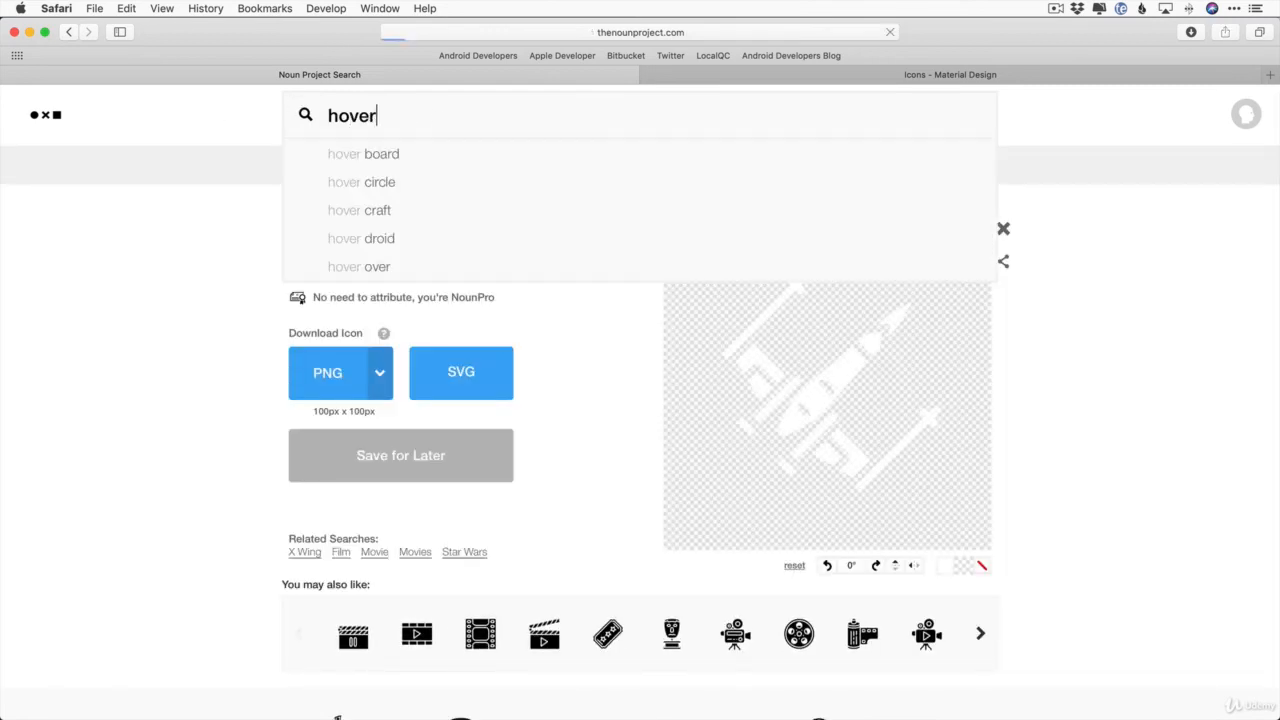
key("Return")
scroll(565, 401, "down", 15)
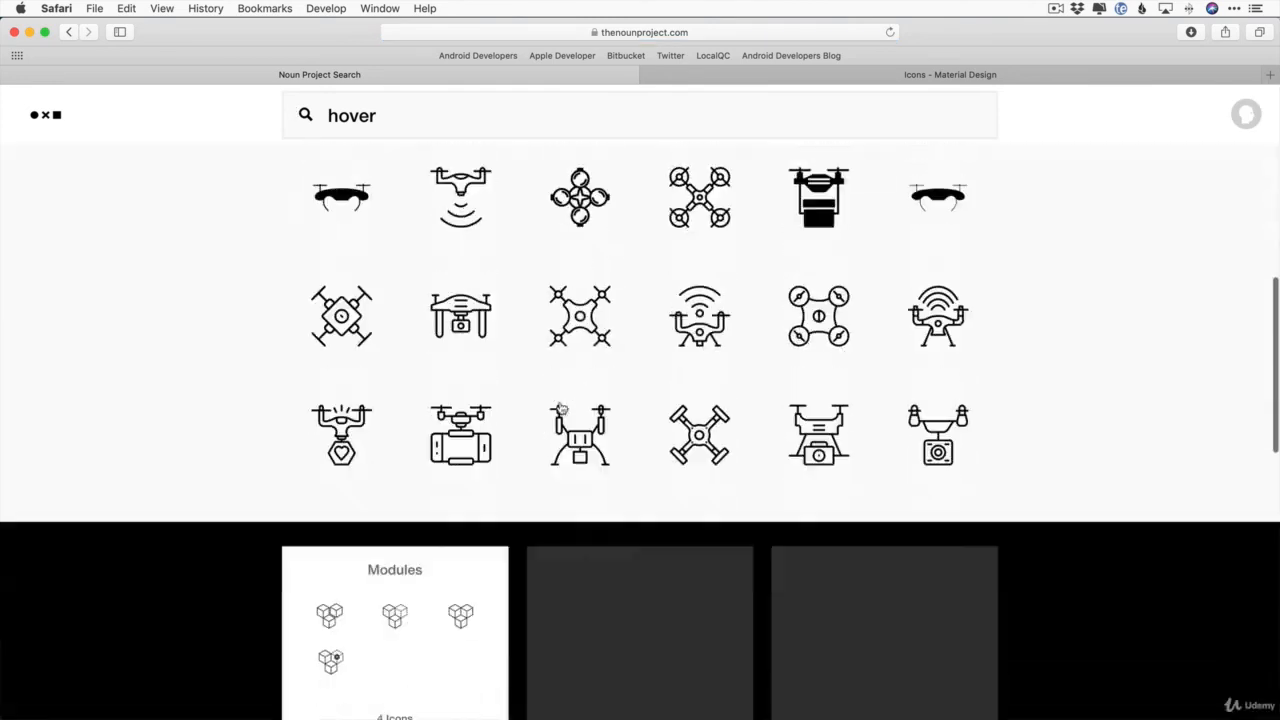
scroll(587, 504, "down", 10)
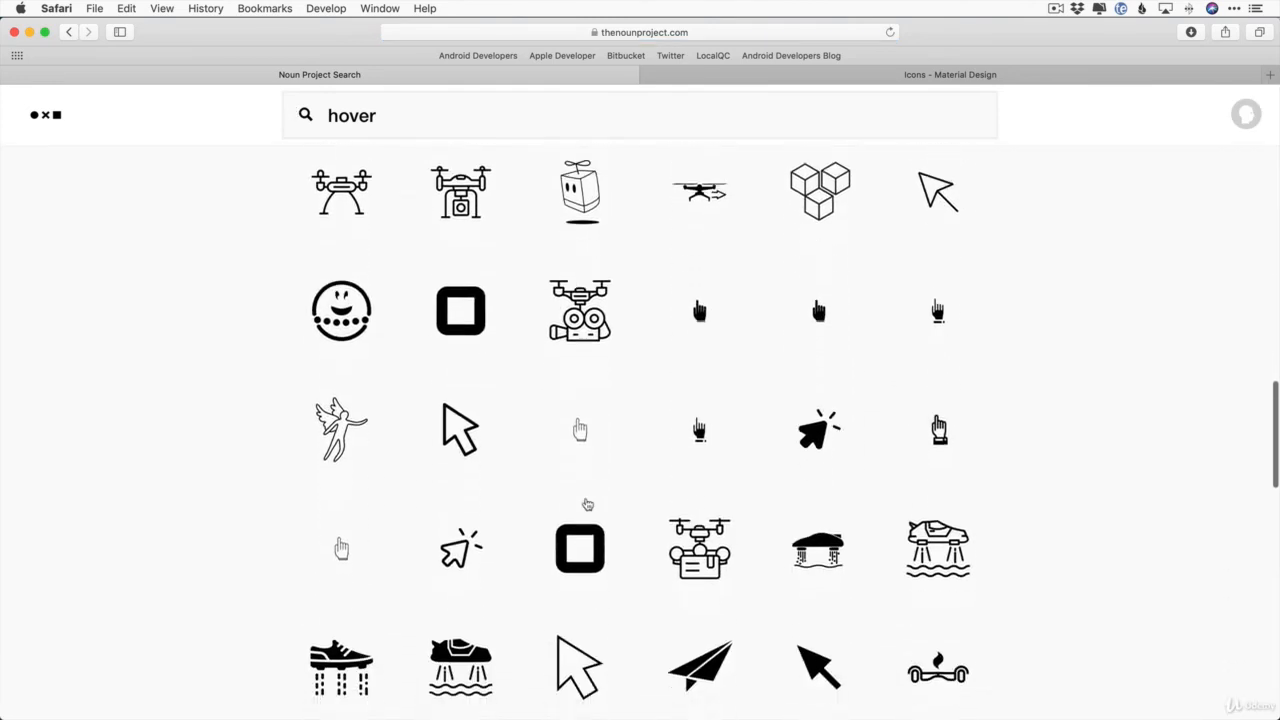
left_click(479, 320)
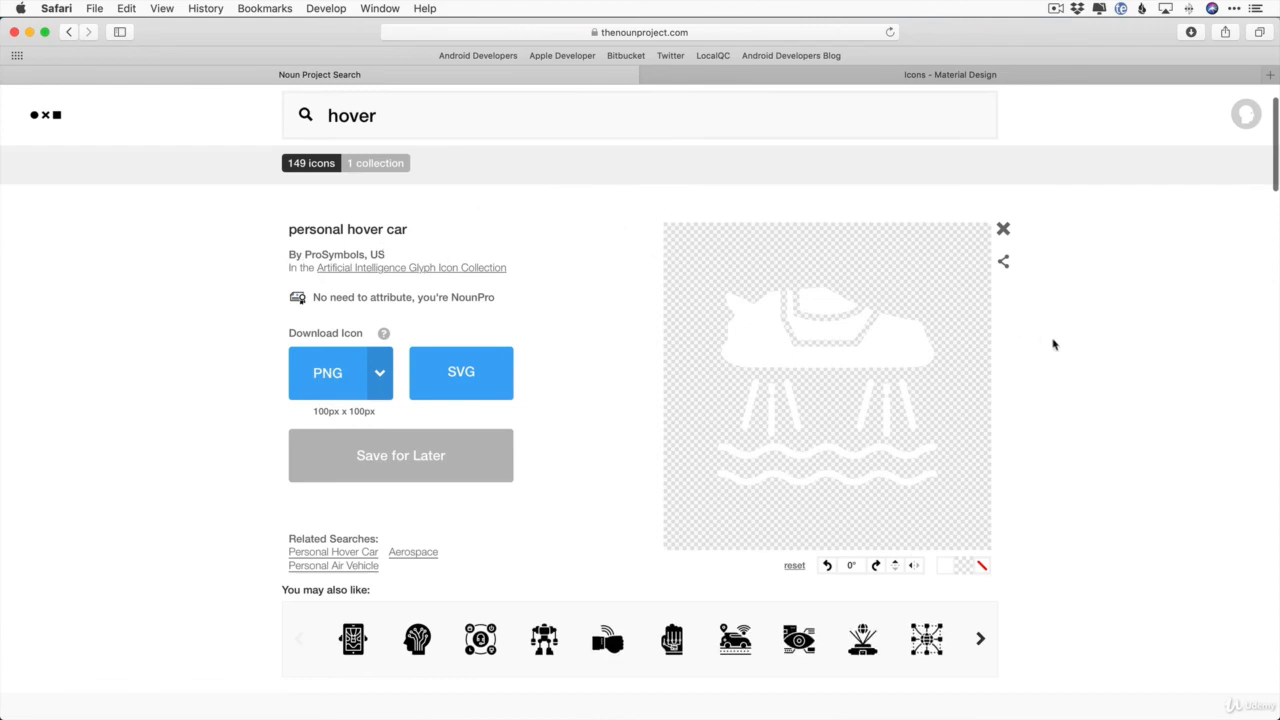
Move the StarTriviaButtonIcons folder to a clear spot on the desktop and open it in Finder
key("F11")
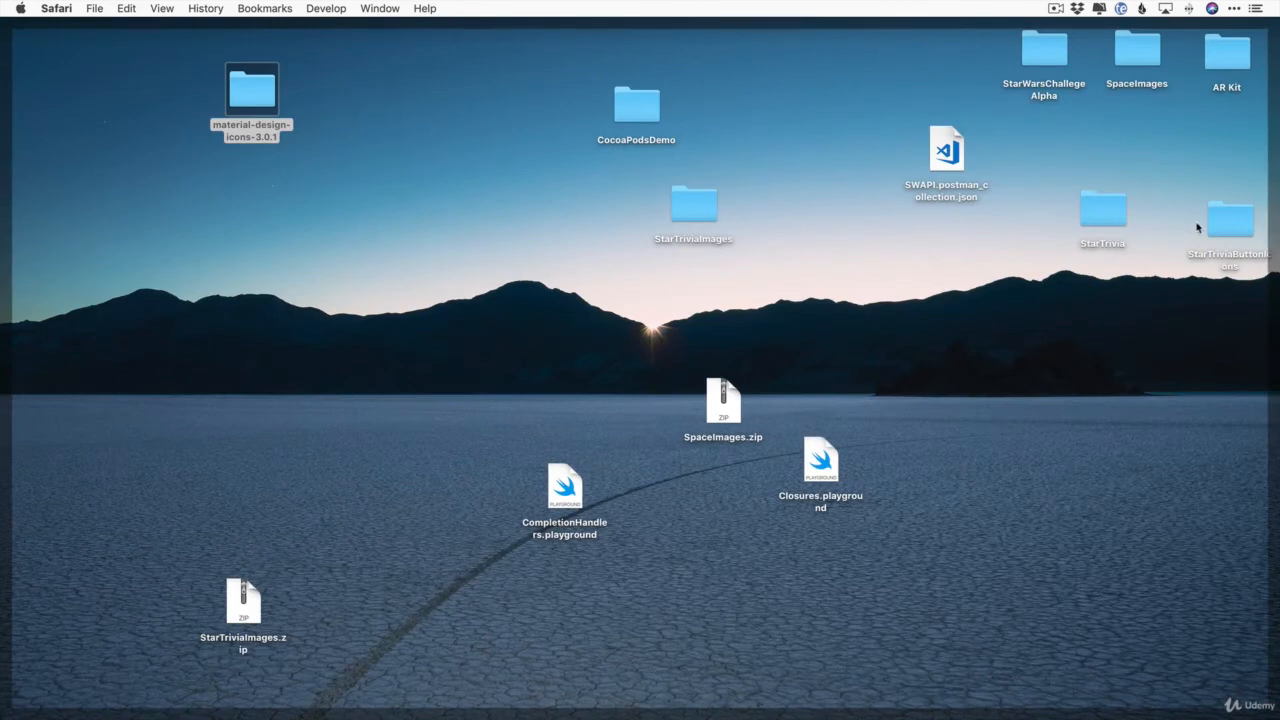
left_click_drag(1221, 230, 1006, 332)
double_click(1006, 332)
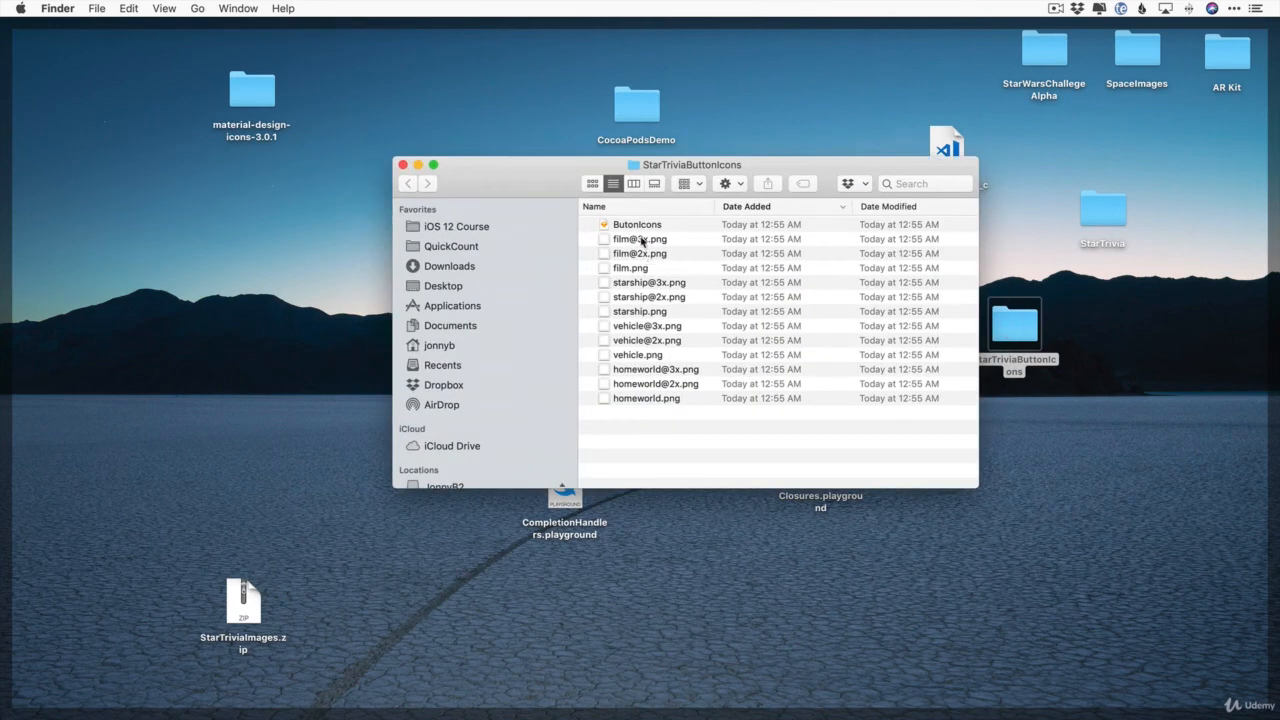
Switch to Xcode and import the film, starship, vehicle and homeworld PNGs from the StarTriviaButtonIcons folder into Assets.xcassets
left_click(965, 557)
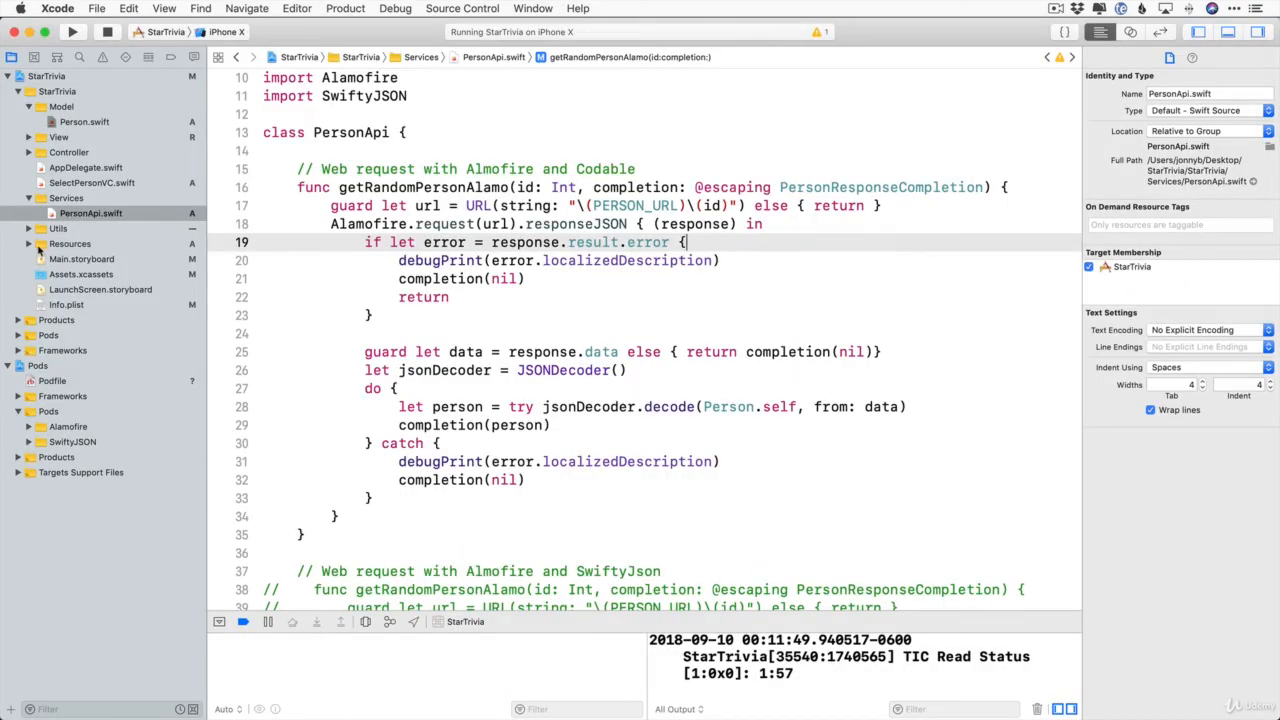
left_click(72, 277)
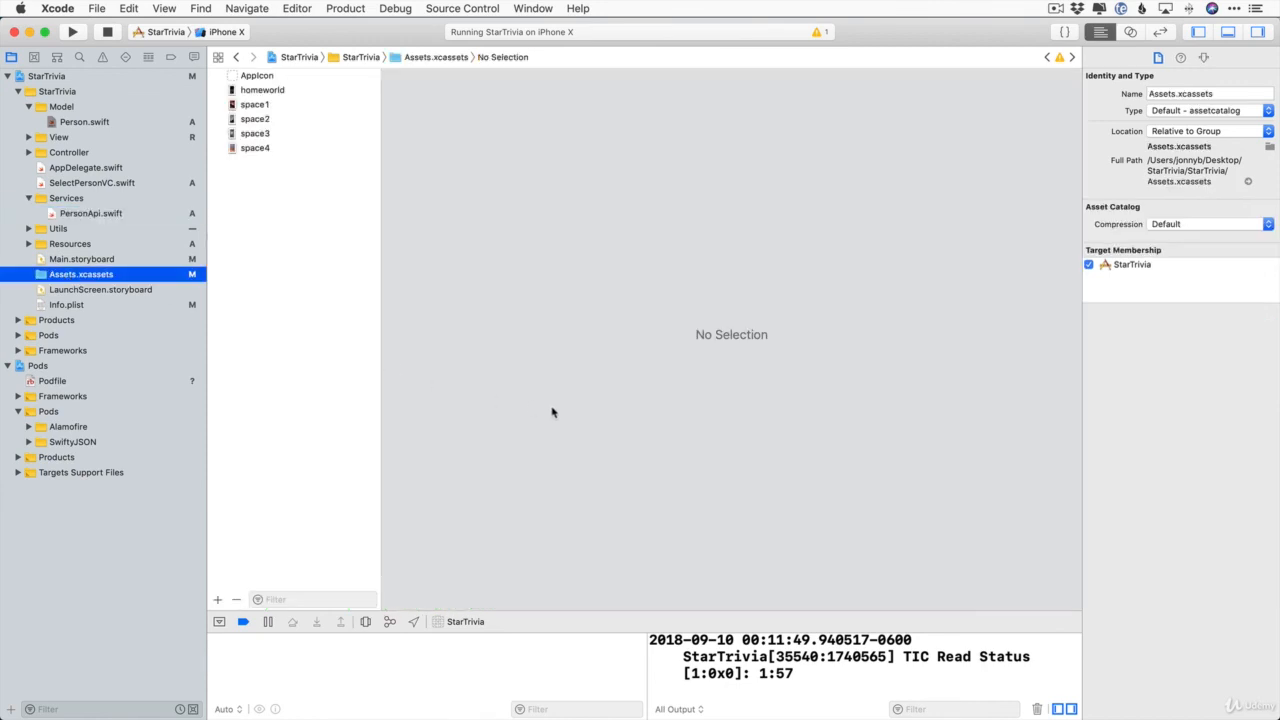
key("F11")
key("F11")
key("super+Tab")
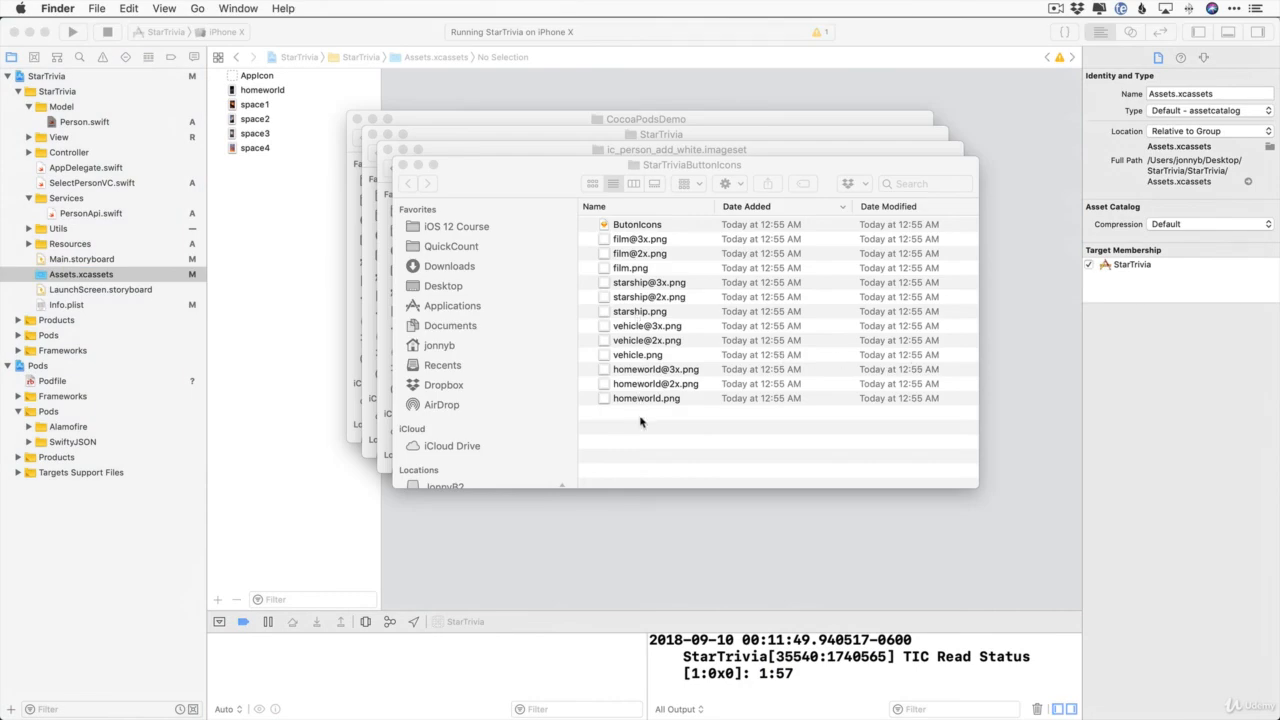
left_click_drag(651, 414, 293, 303)
scroll(948, 250, "down", 3)
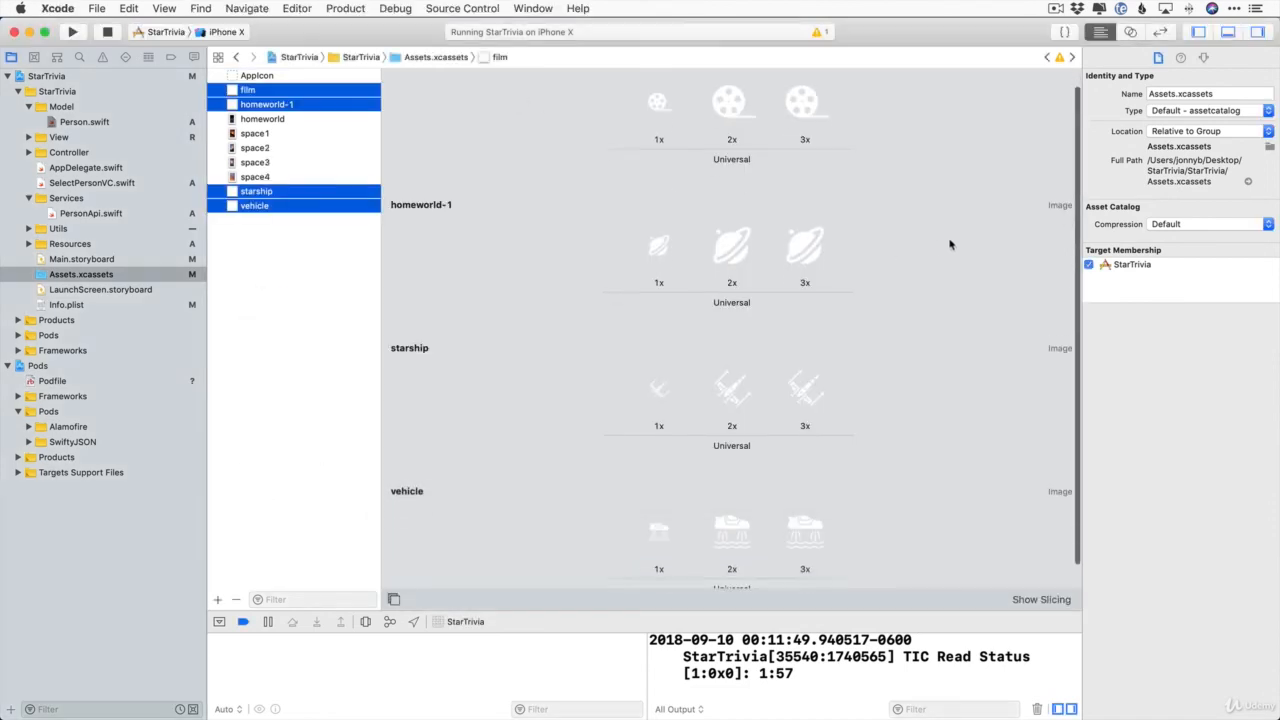
scroll(947, 257, "up", 3)
scroll(947, 257, "down", 3)
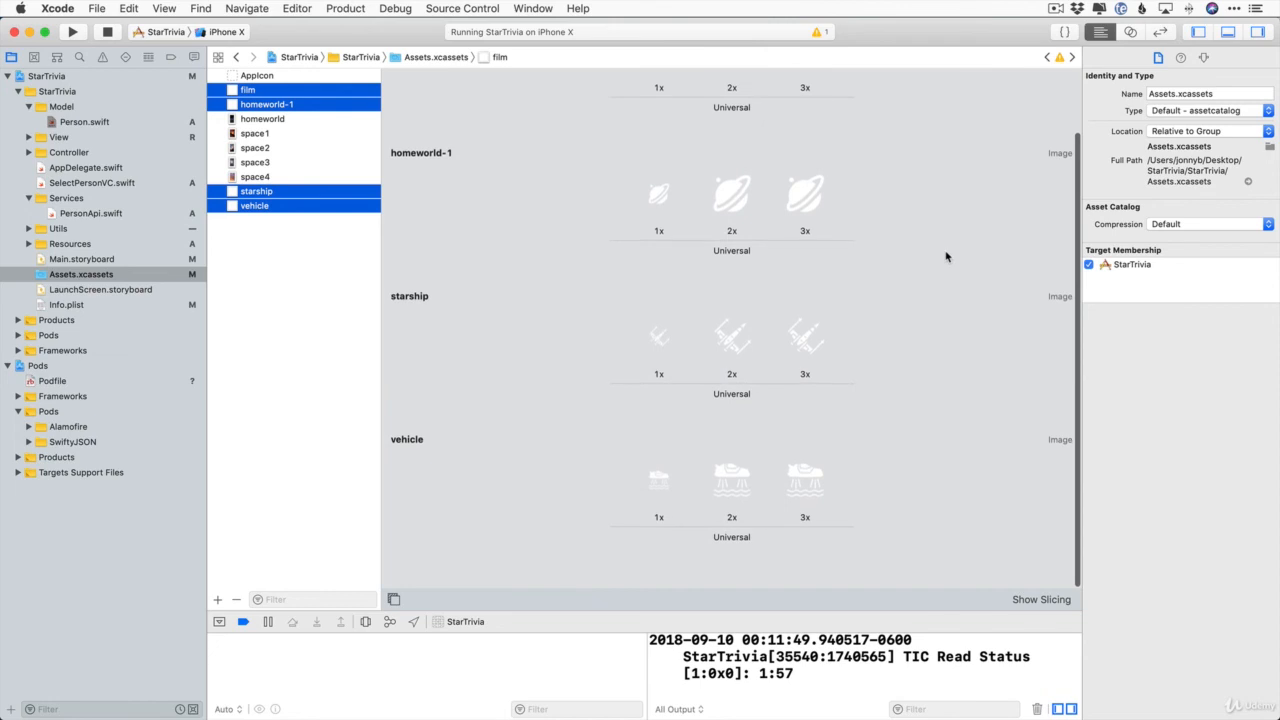
scroll(946, 257, "up", 3)
left_click(565, 238)
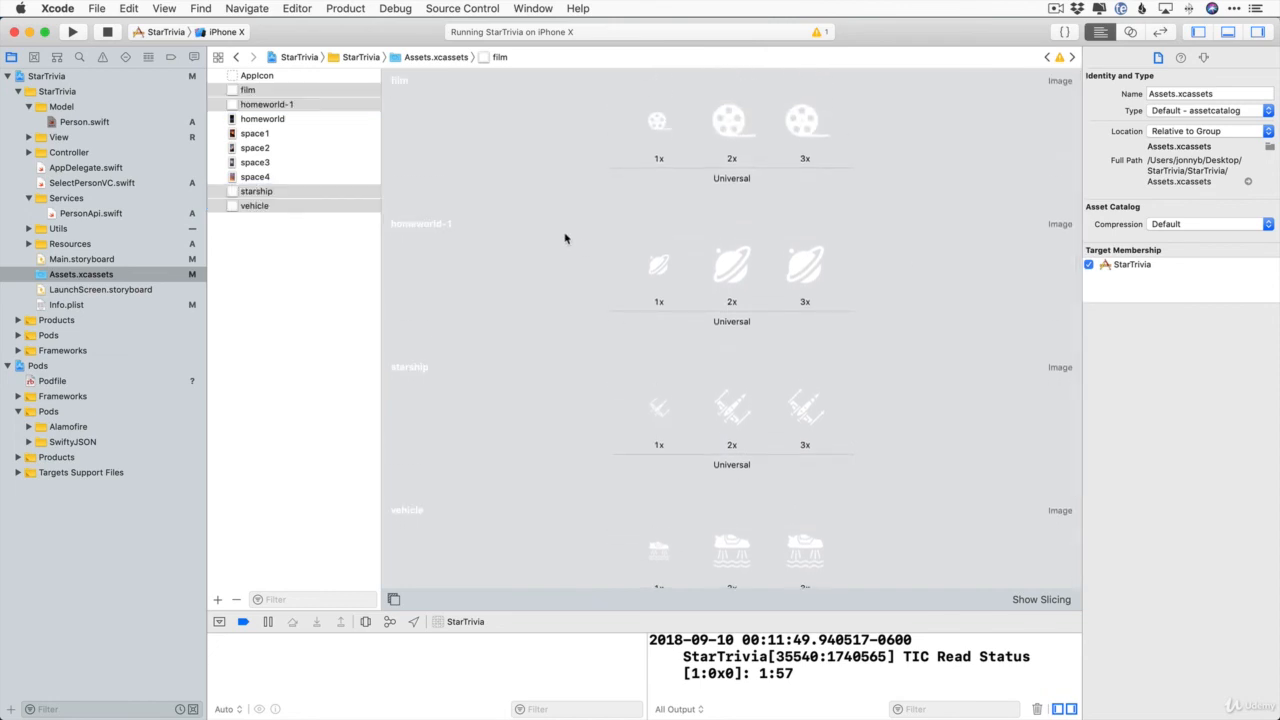